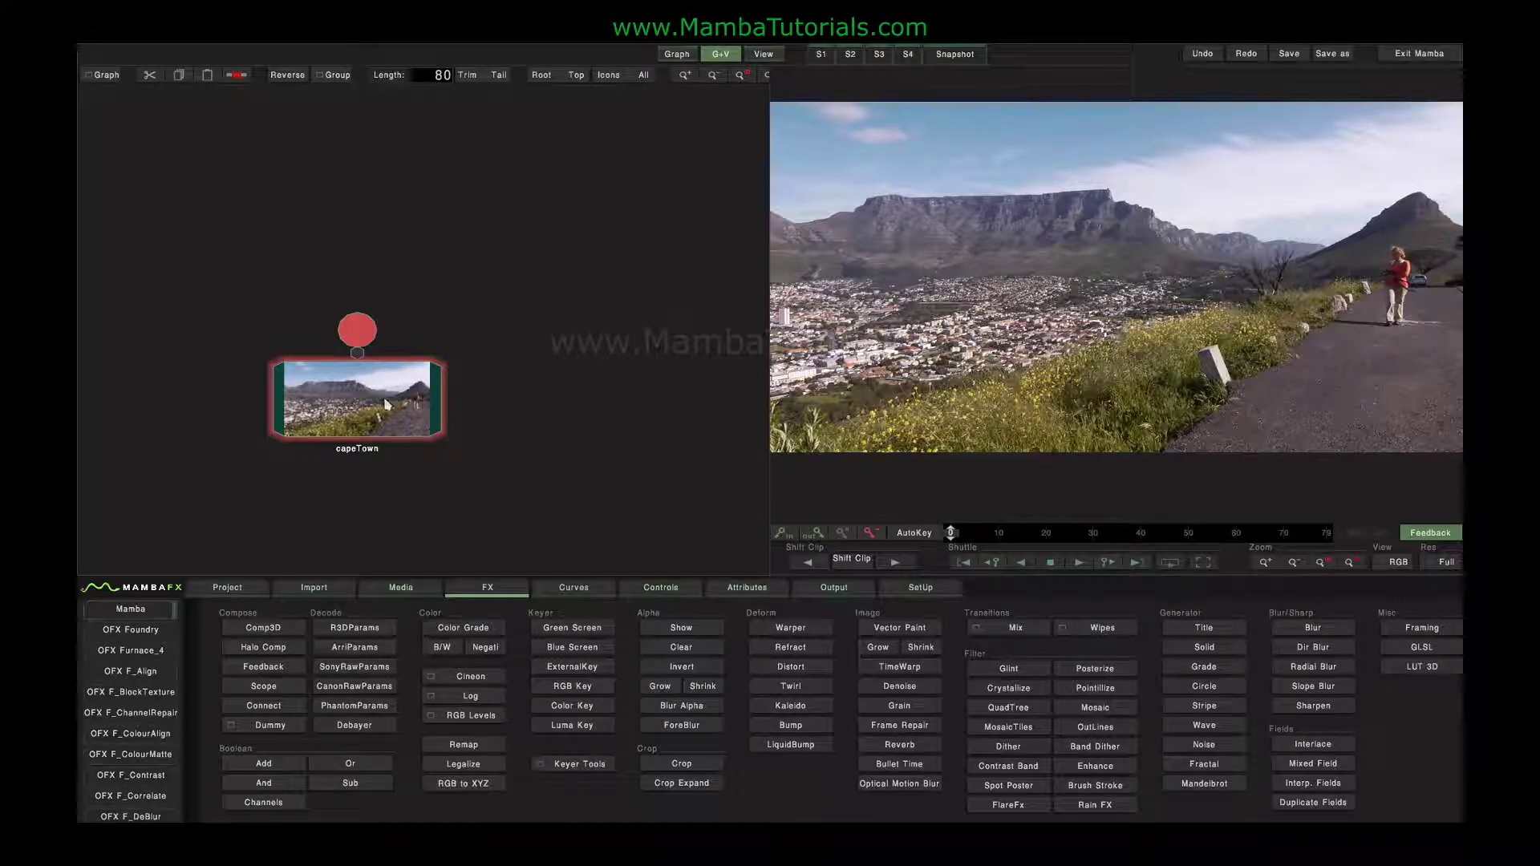
Add a Color Grade node to the capeTown clip and show only the image viewer
{"action": "left_click", "coordinate": [465, 631]}
{"action": "left_click", "coordinate": [399, 262]}
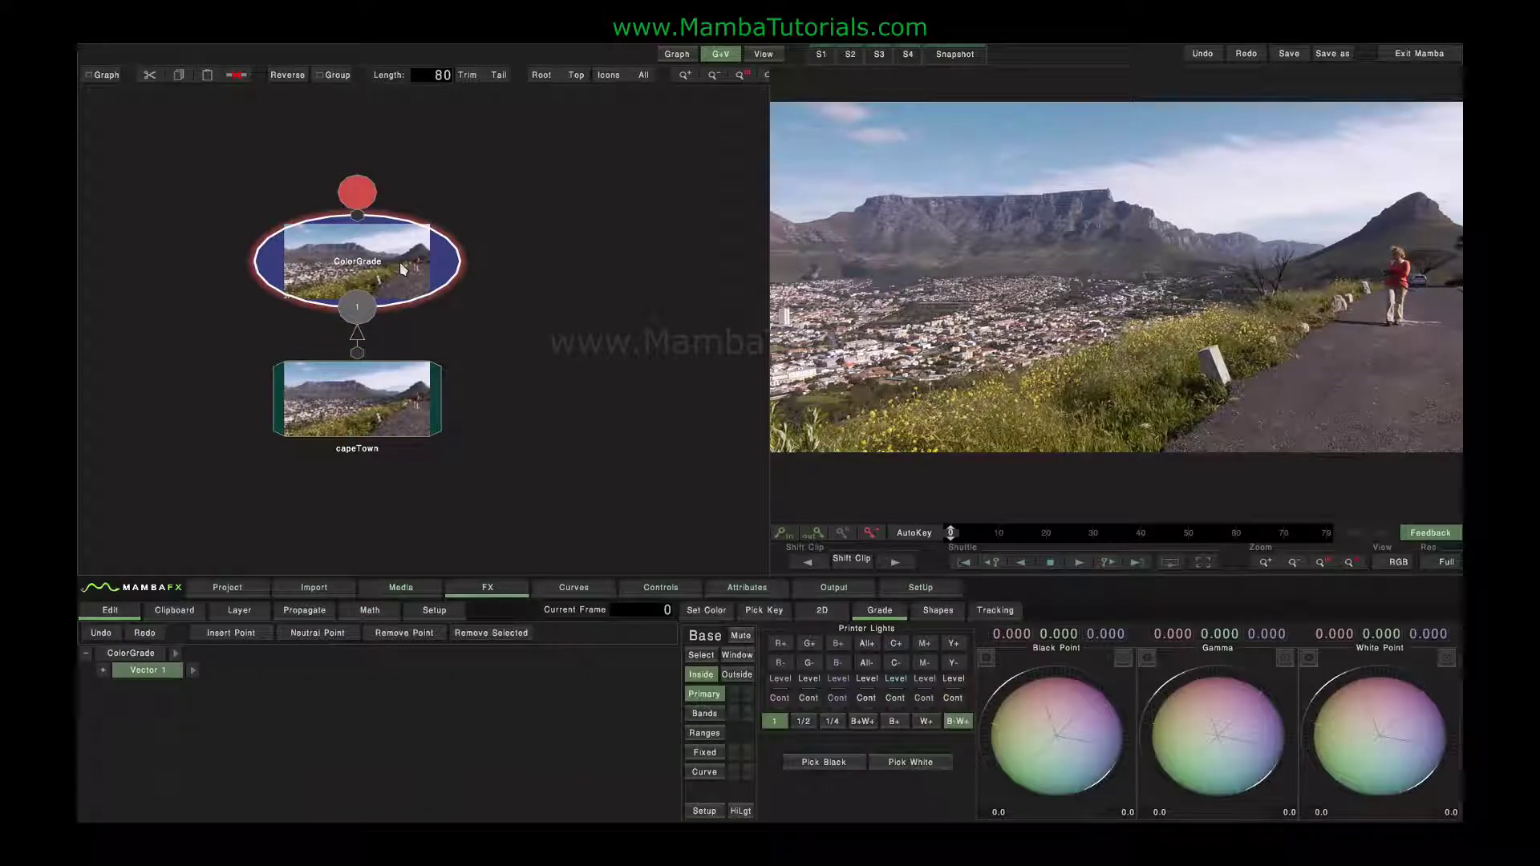
{"action": "left_click", "coordinate": [763, 54]}
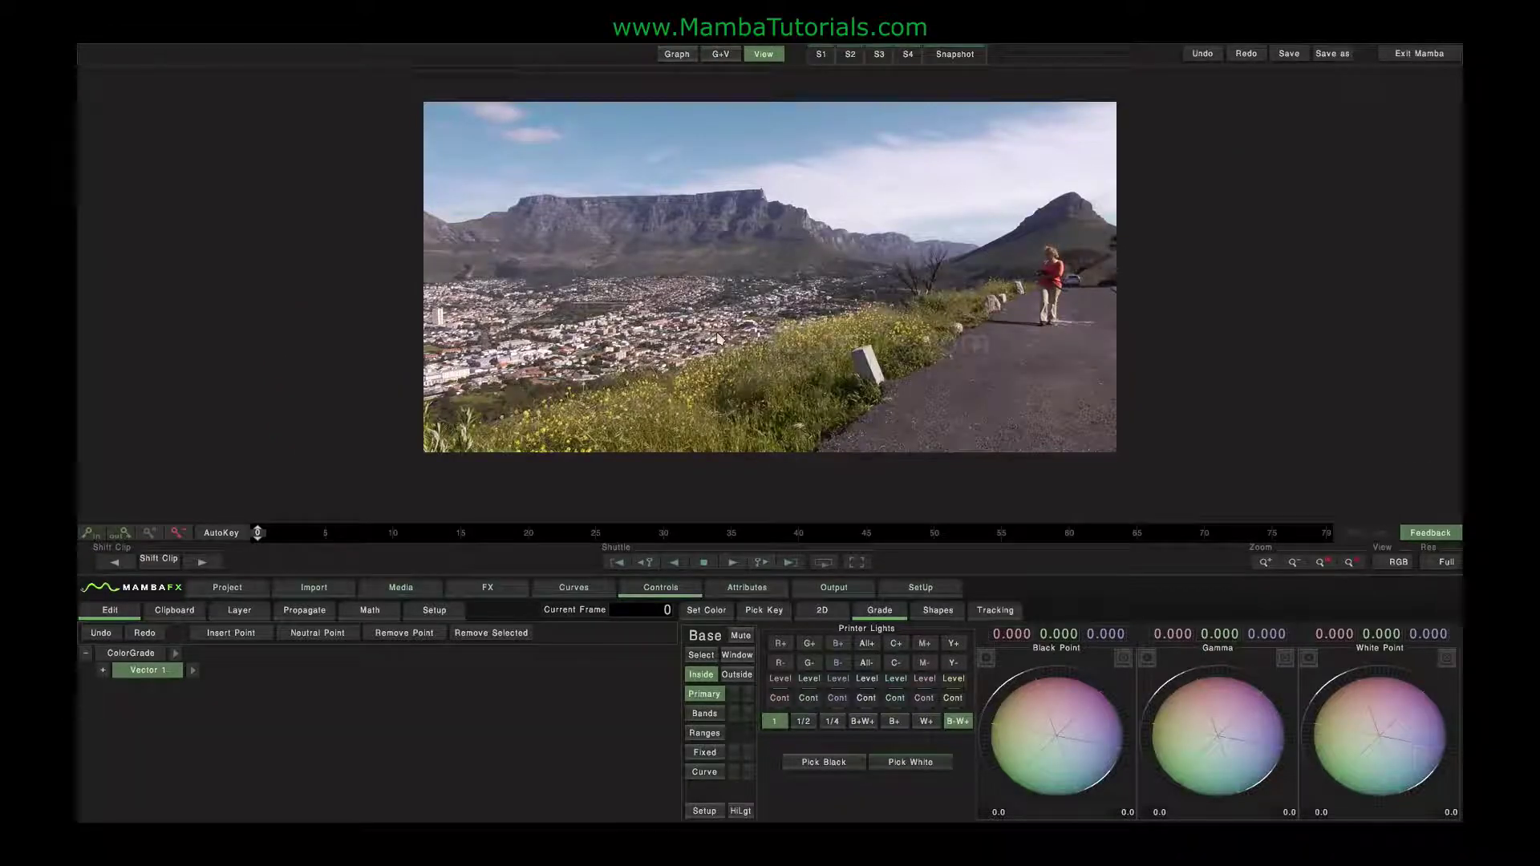
Rename the Color Grade node's Vector 1 layer as Base
{"action": "double_click", "coordinate": [165, 674]}
{"action": "type", "text": "Voc"}
{"action": "type", "text": "Base"}
{"action": "key", "text": "Return"}
{"action": "left_click", "coordinate": [239, 611]}
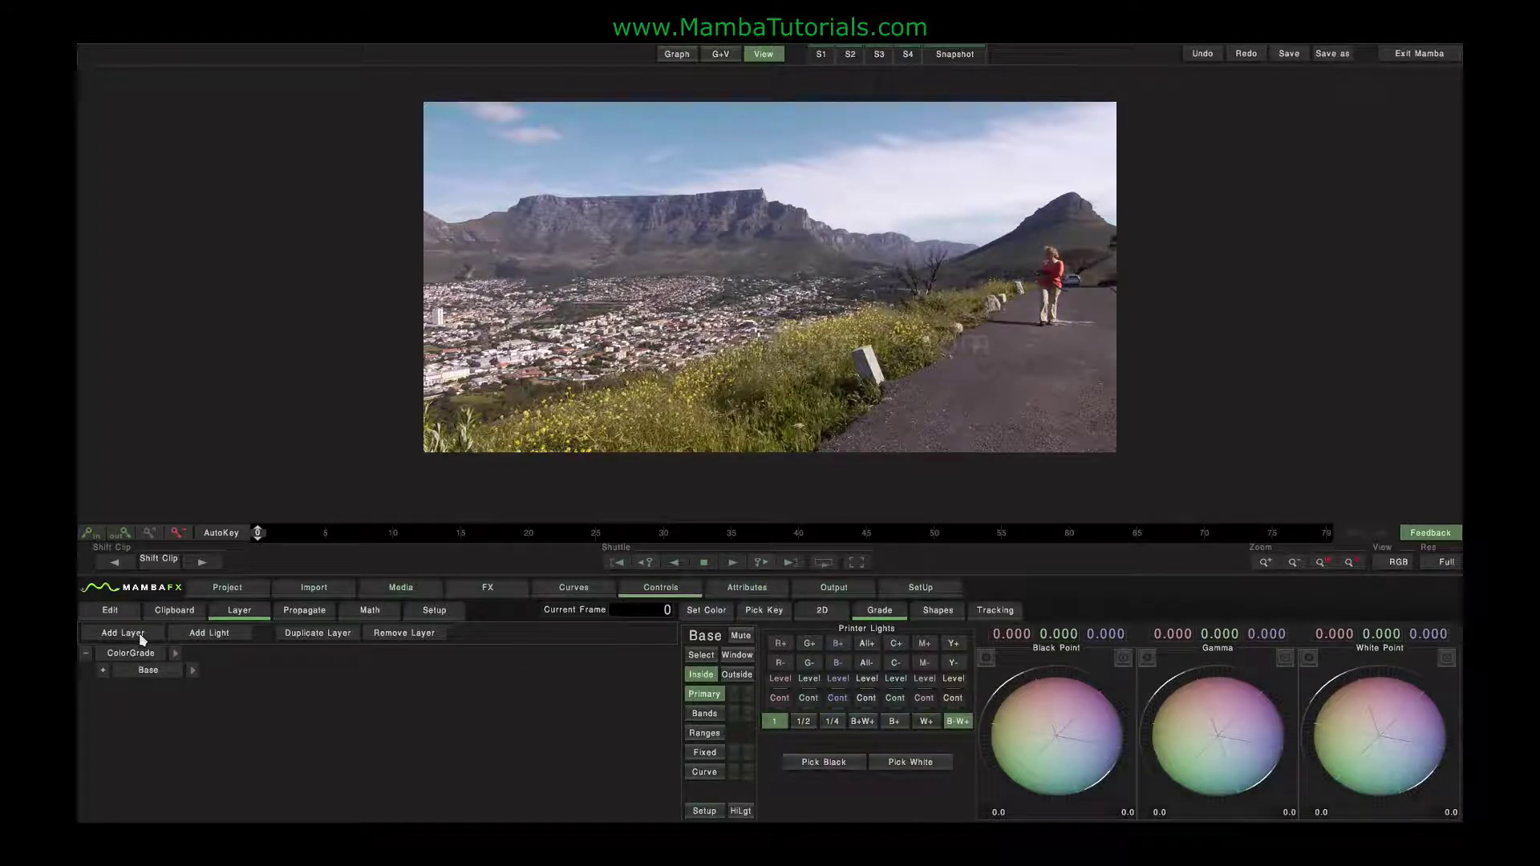
{"action": "left_click", "coordinate": [119, 613]}
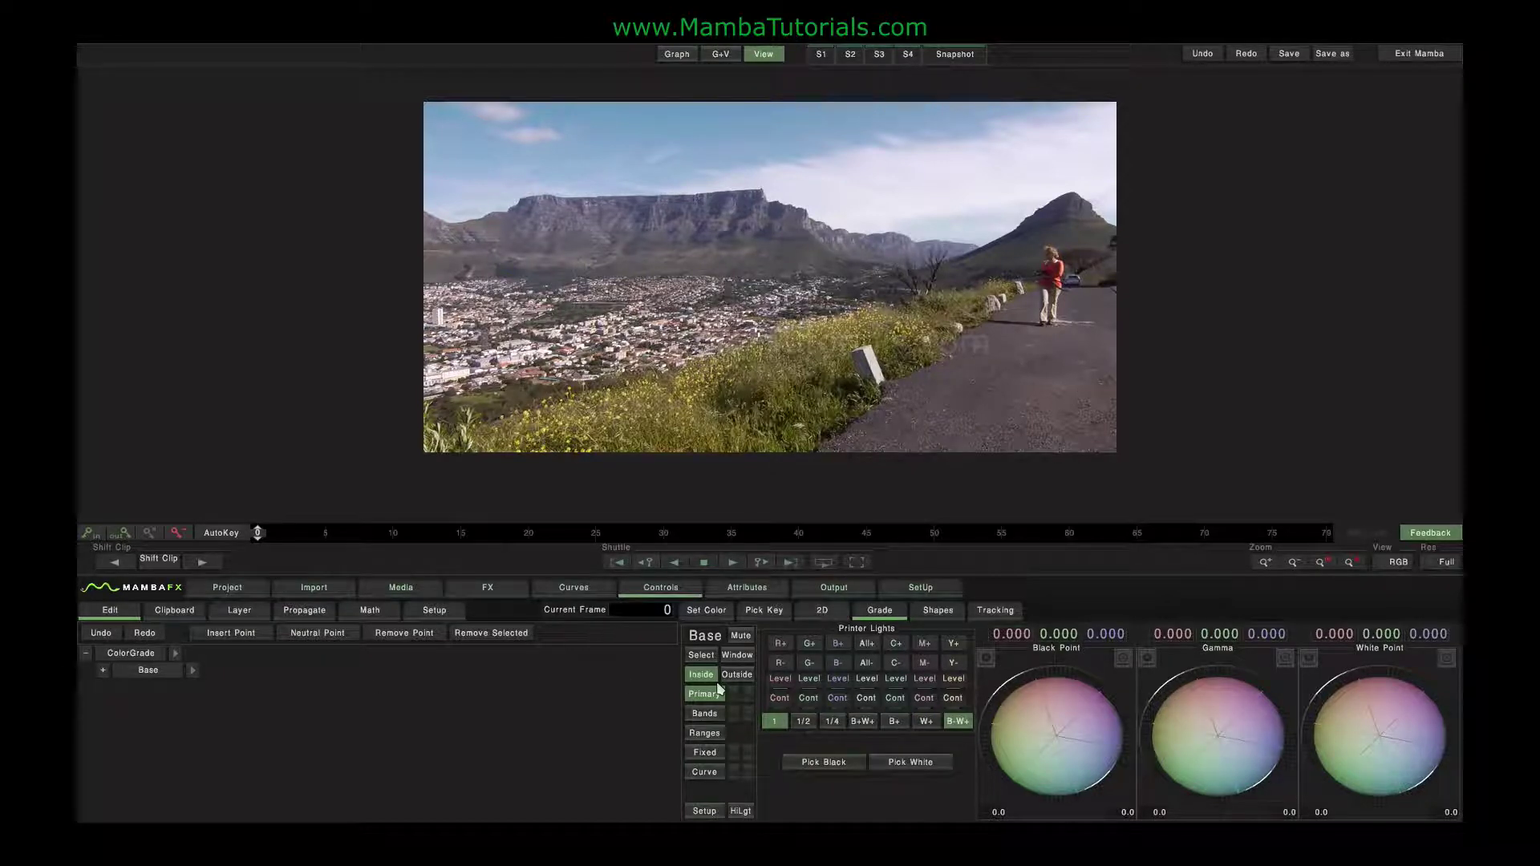
Review the Select, Primary, Bands, Fixed and Curve grading controls and return to Primary
{"action": "left_click", "coordinate": [700, 656]}
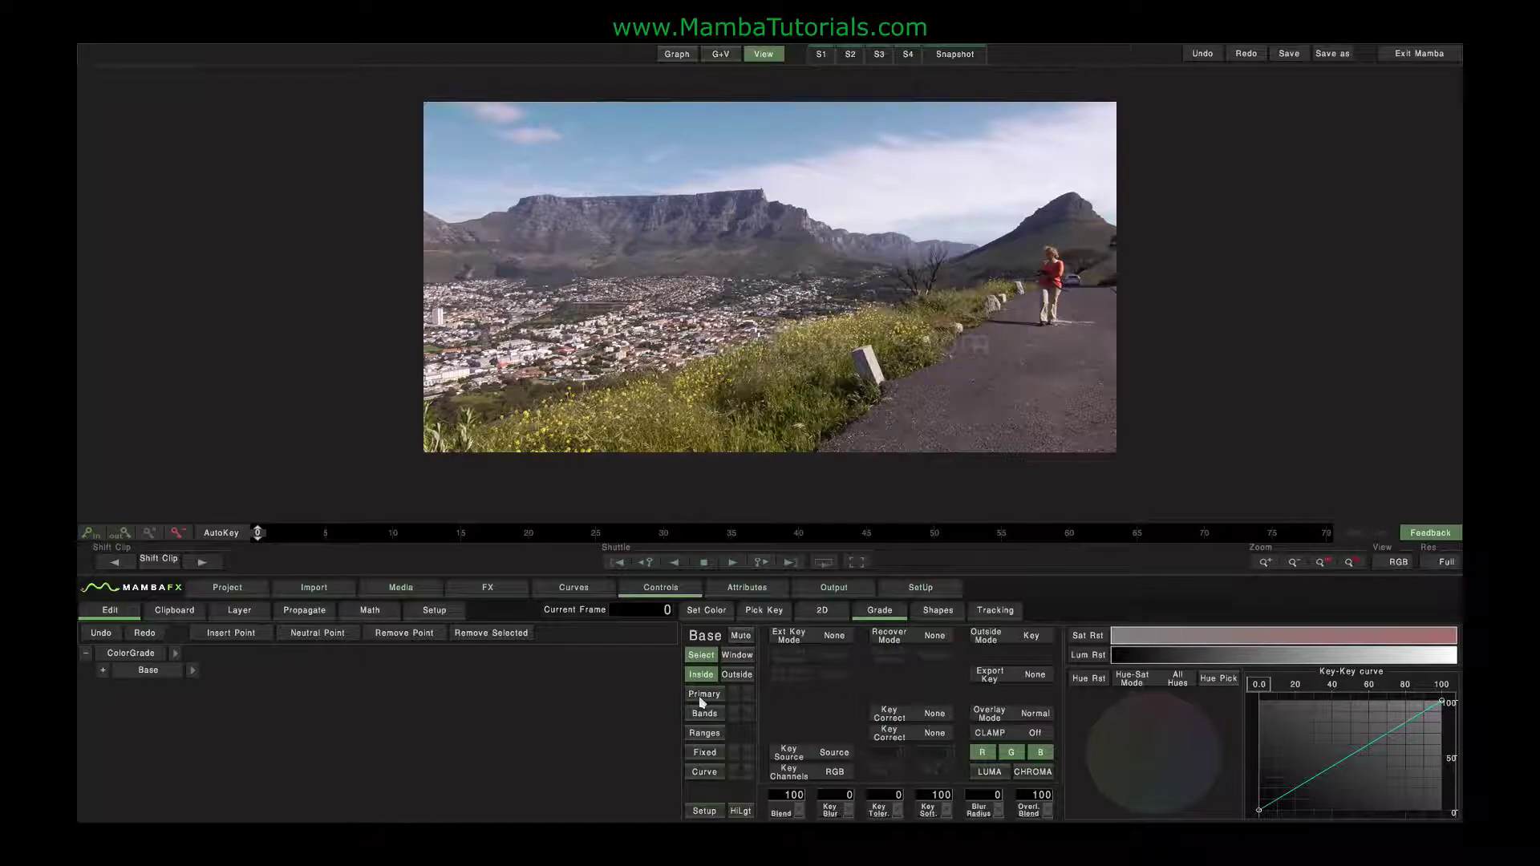
{"action": "left_click", "coordinate": [702, 694]}
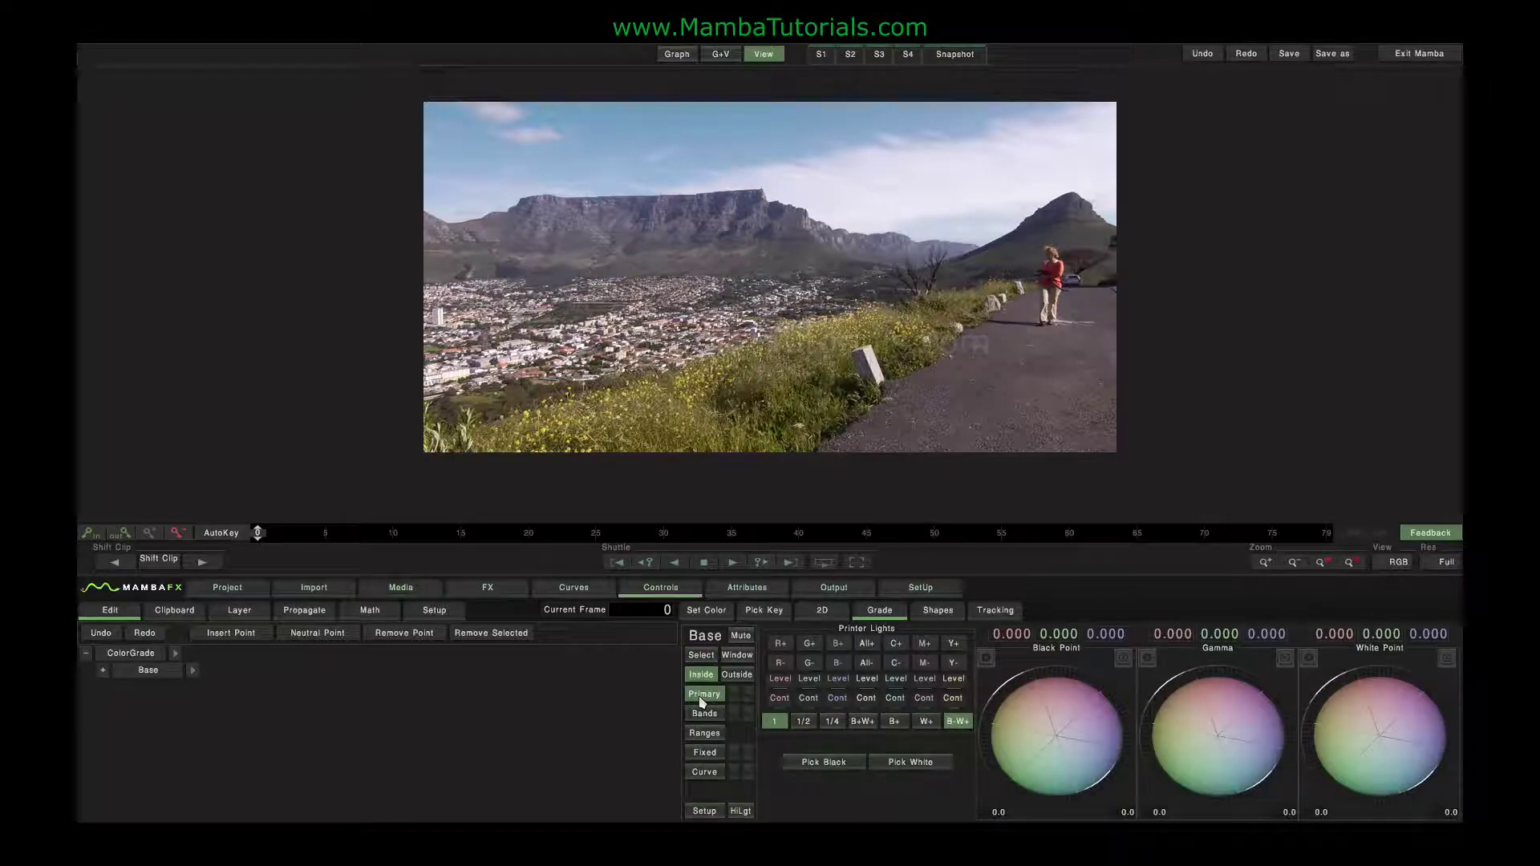
{"action": "left_click", "coordinate": [704, 714]}
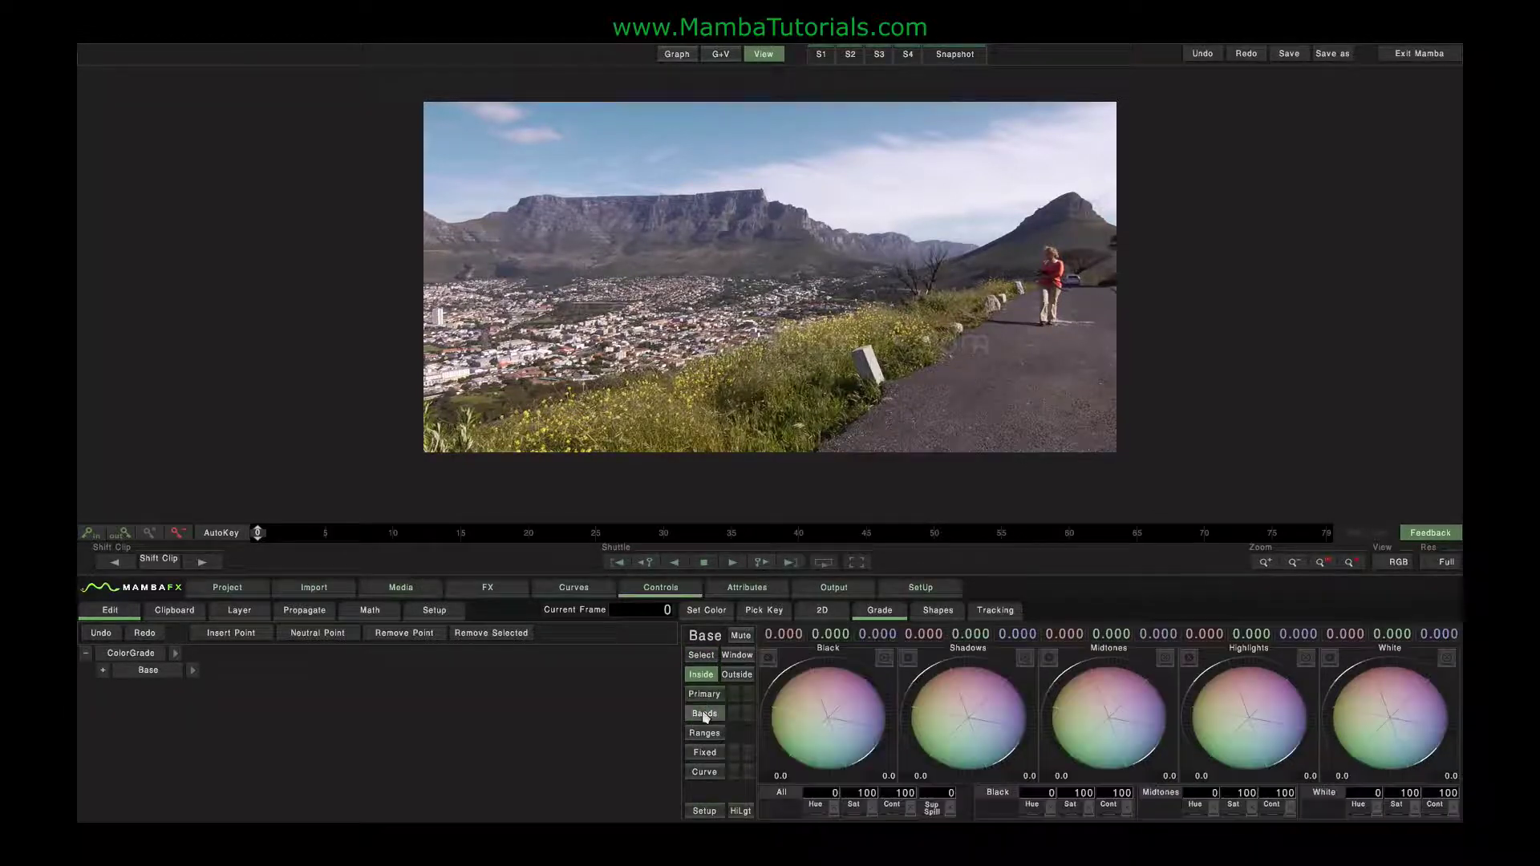
{"action": "left_click", "coordinate": [705, 754]}
{"action": "left_click", "coordinate": [706, 775]}
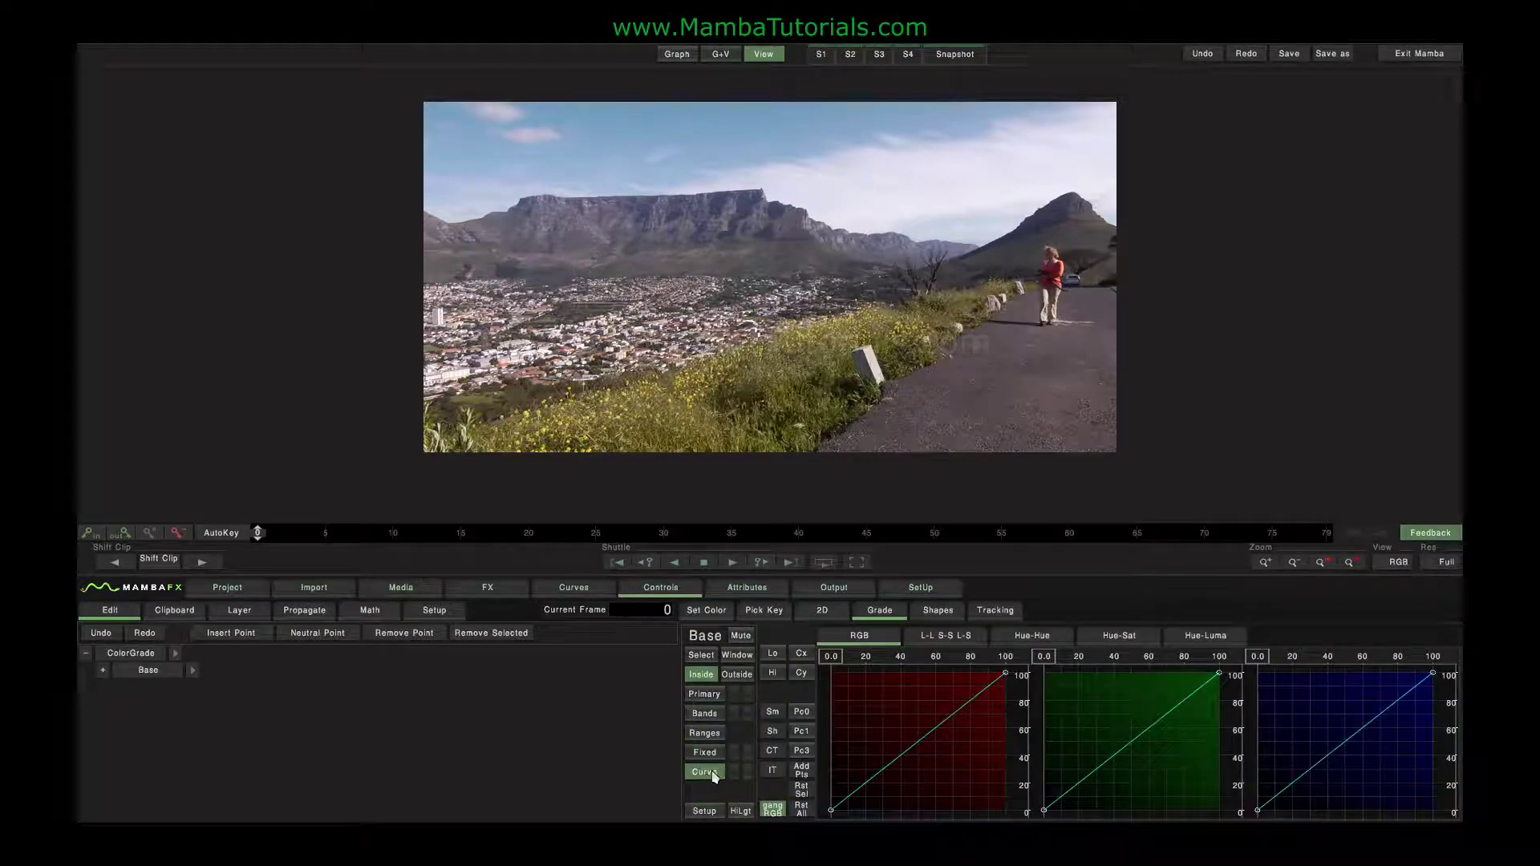
{"action": "left_click", "coordinate": [712, 701]}
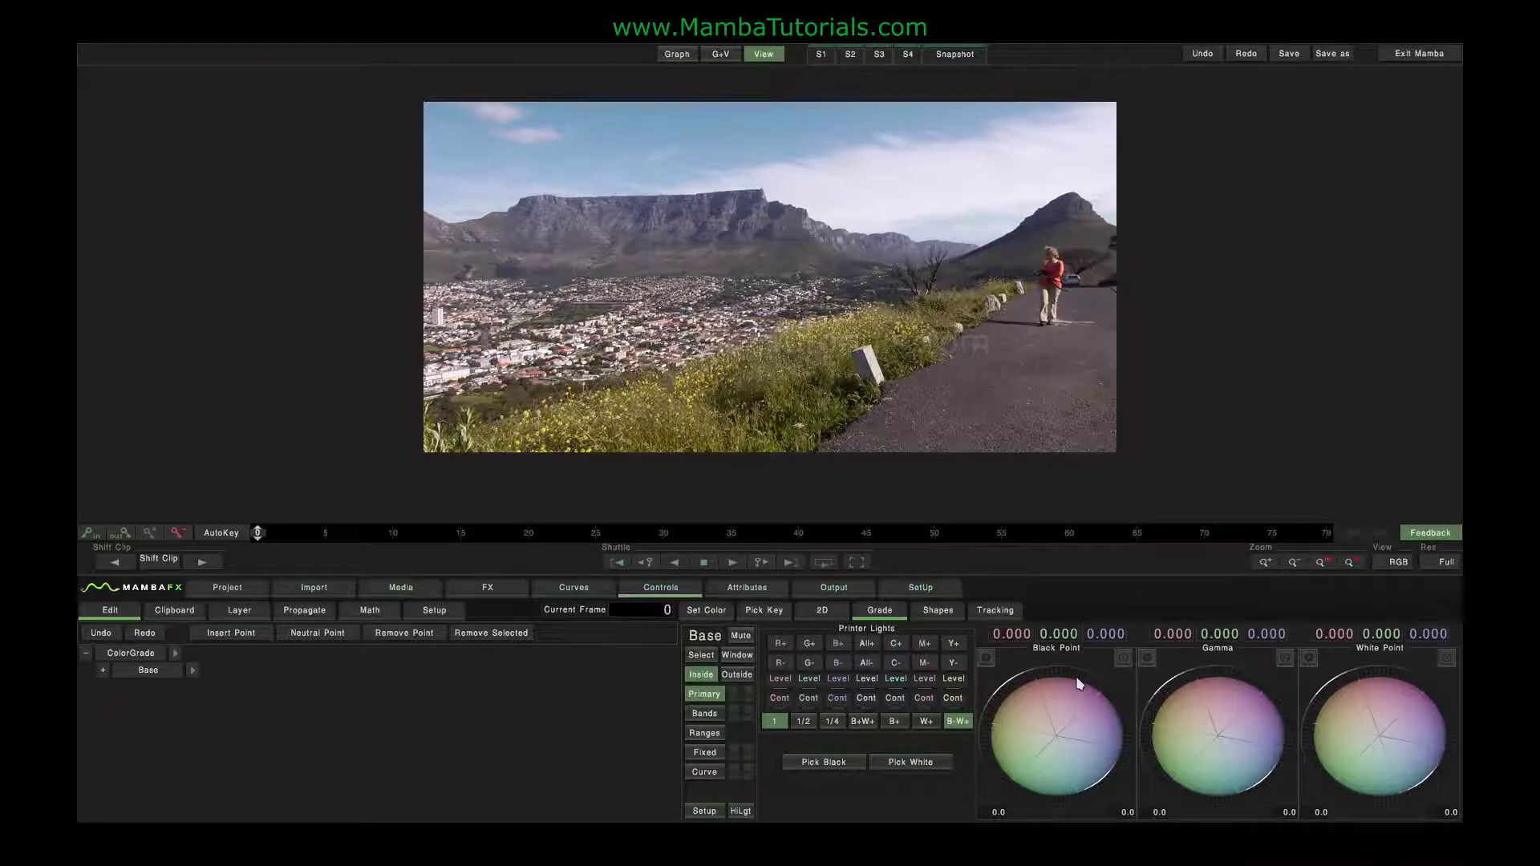
Try darkening the Black Point and tinting it towards blue, and reset the Black Point wheel
{"action": "mouse_move", "coordinate": [1077, 683]}
{"action": "left_mouse_down"}
{"action": "mouse_move", "coordinate": [952, 676]}
{"action": "mouse_move", "coordinate": [1099, 684]}
{"action": "mouse_move", "coordinate": [946, 675]}
{"action": "mouse_move", "coordinate": [1124, 689]}
{"action": "mouse_move", "coordinate": [912, 681]}
{"action": "mouse_move", "coordinate": [1087, 683]}
{"action": "mouse_move", "coordinate": [990, 668]}
{"action": "mouse_move", "coordinate": [1065, 677]}
{"action": "left_mouse_up"}
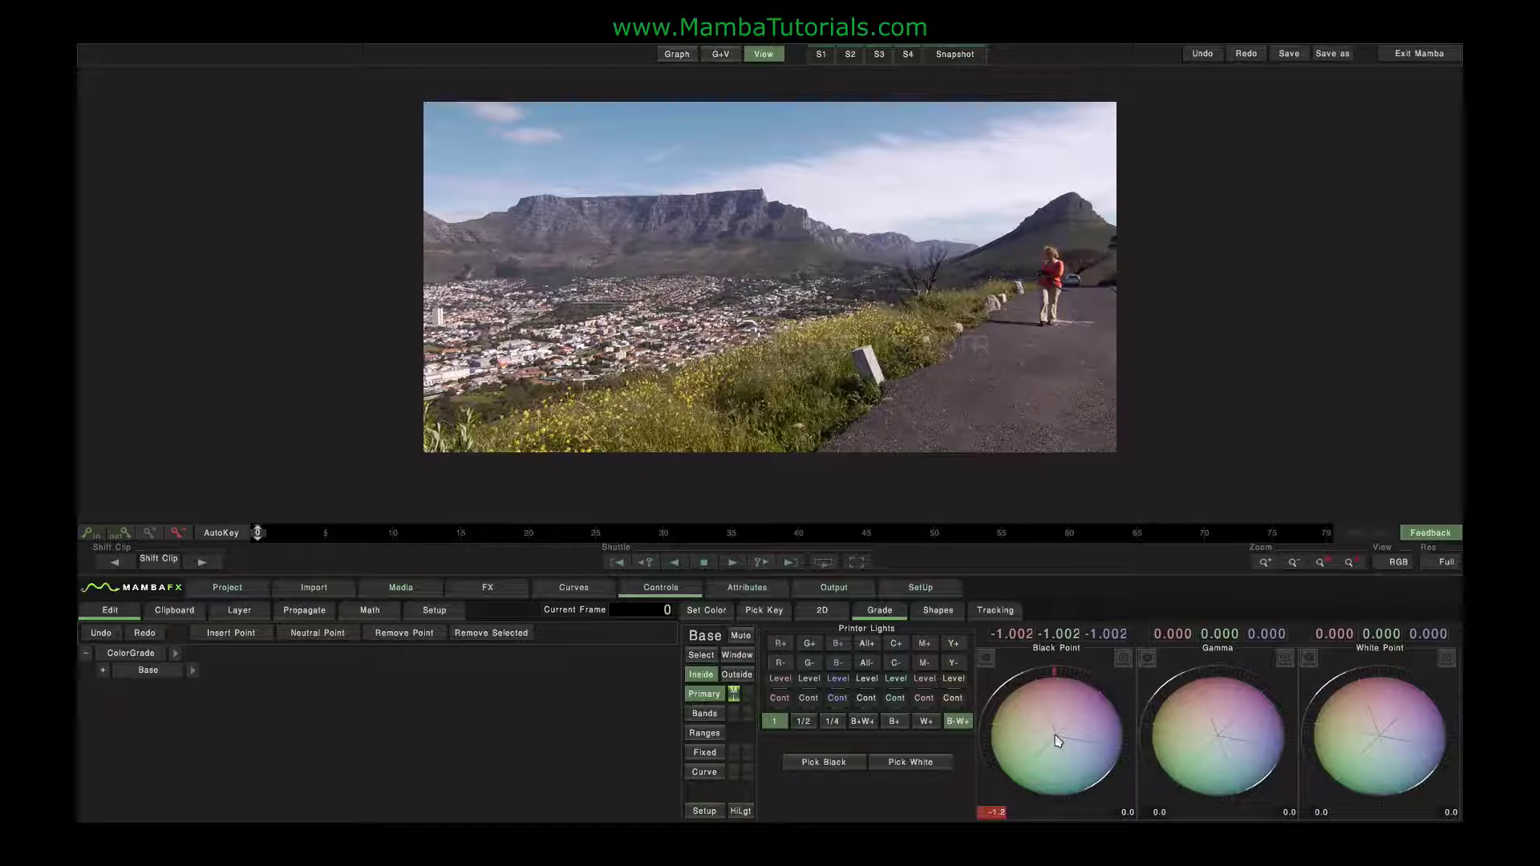
{"action": "left_click_drag", "start_coordinate": [1057, 741], "coordinate": [1023, 766]}
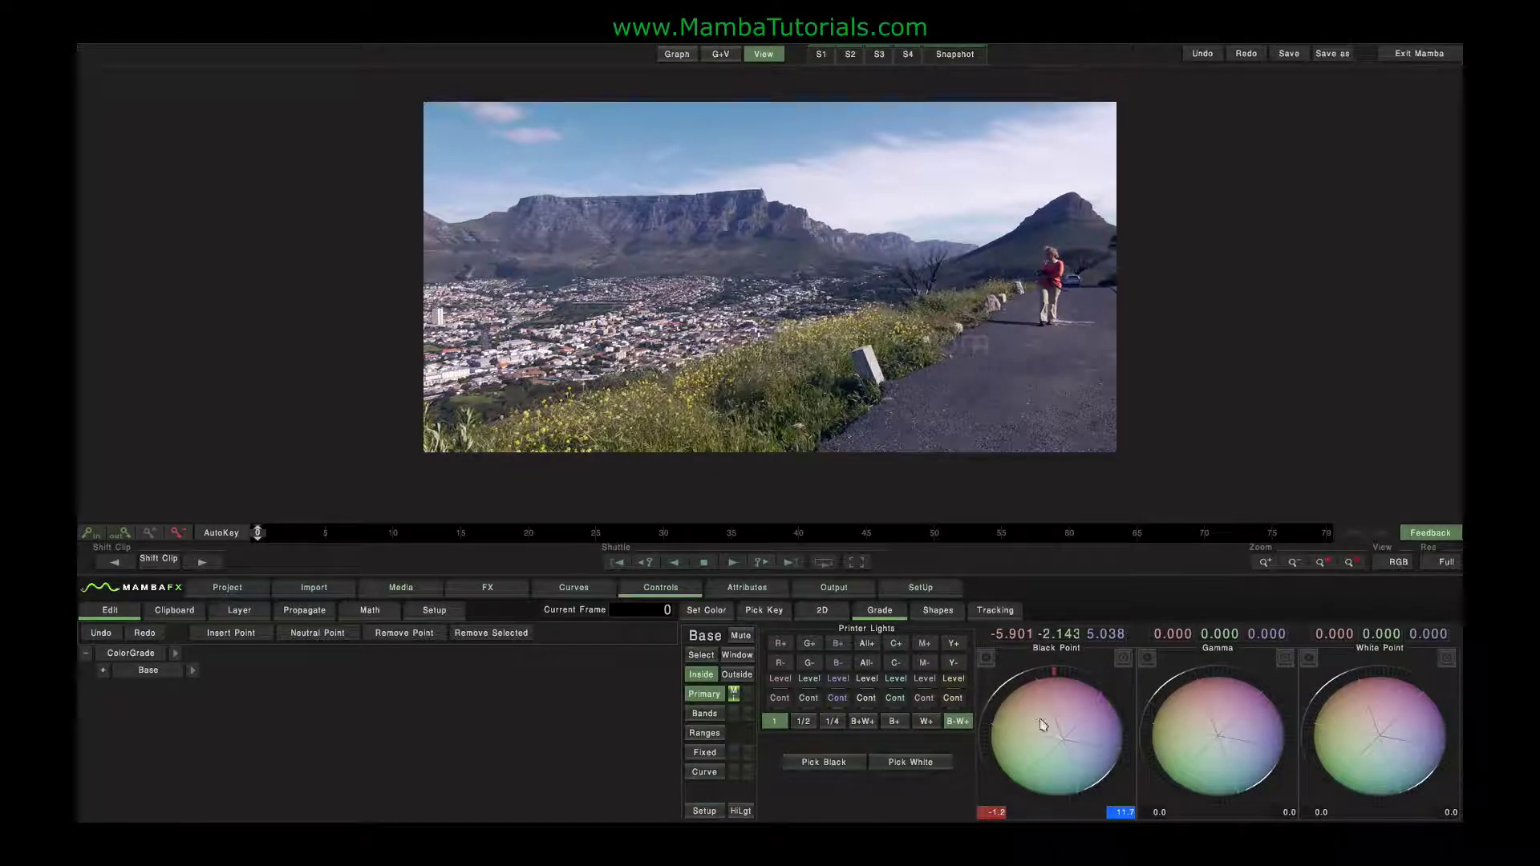
{"action": "left_click", "coordinate": [987, 657]}
{"action": "left_click", "coordinate": [1125, 659]}
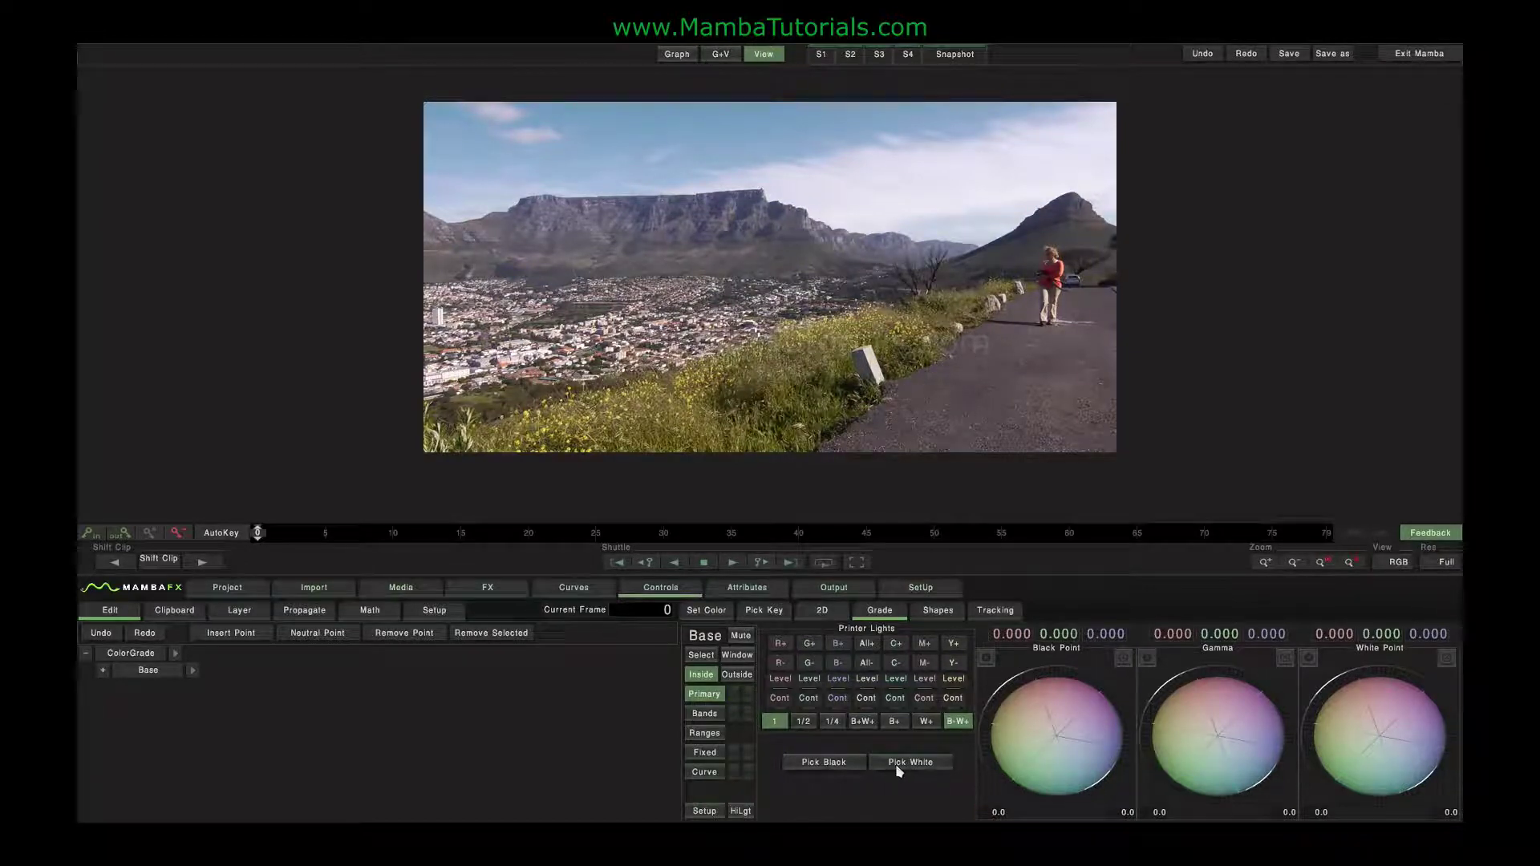
Pick the black point from the dark grass beside the white stone and the white point from the clouds
{"action": "left_click", "coordinate": [825, 768]}
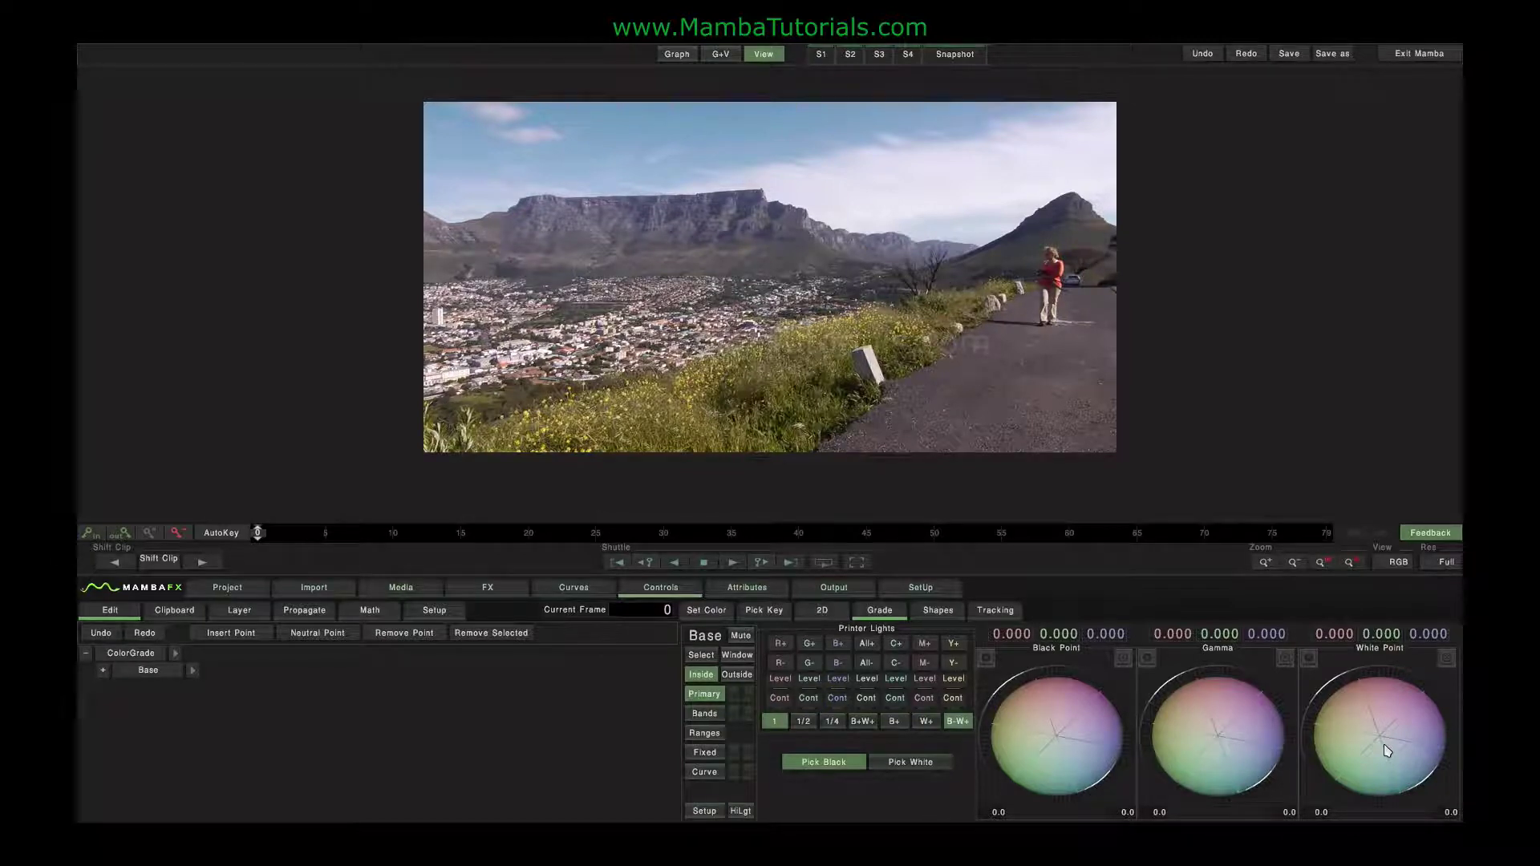
{"action": "left_click", "coordinate": [847, 384]}
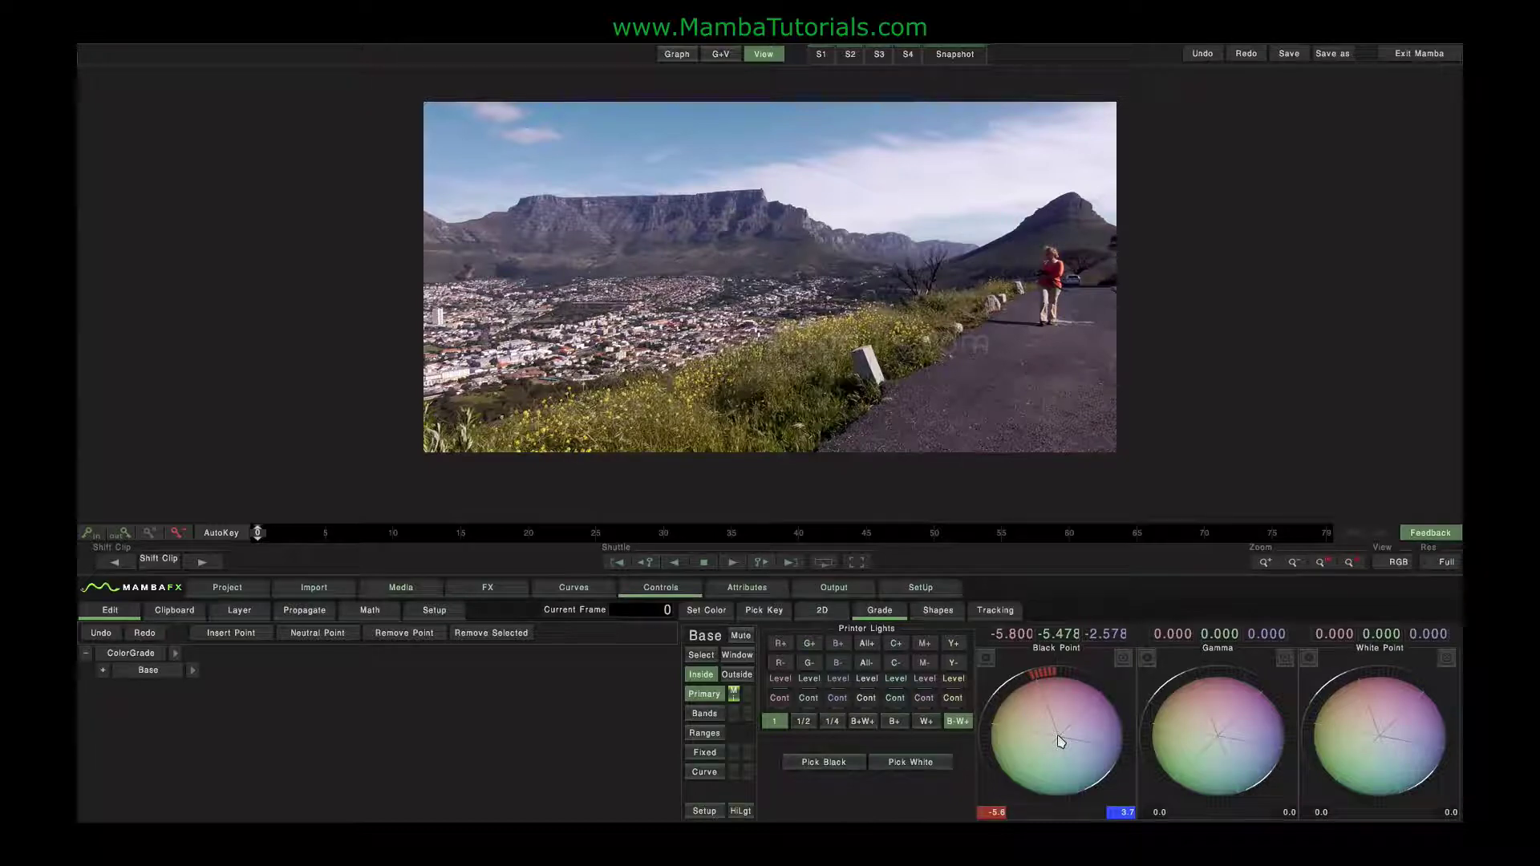
{"action": "left_click", "coordinate": [910, 762]}
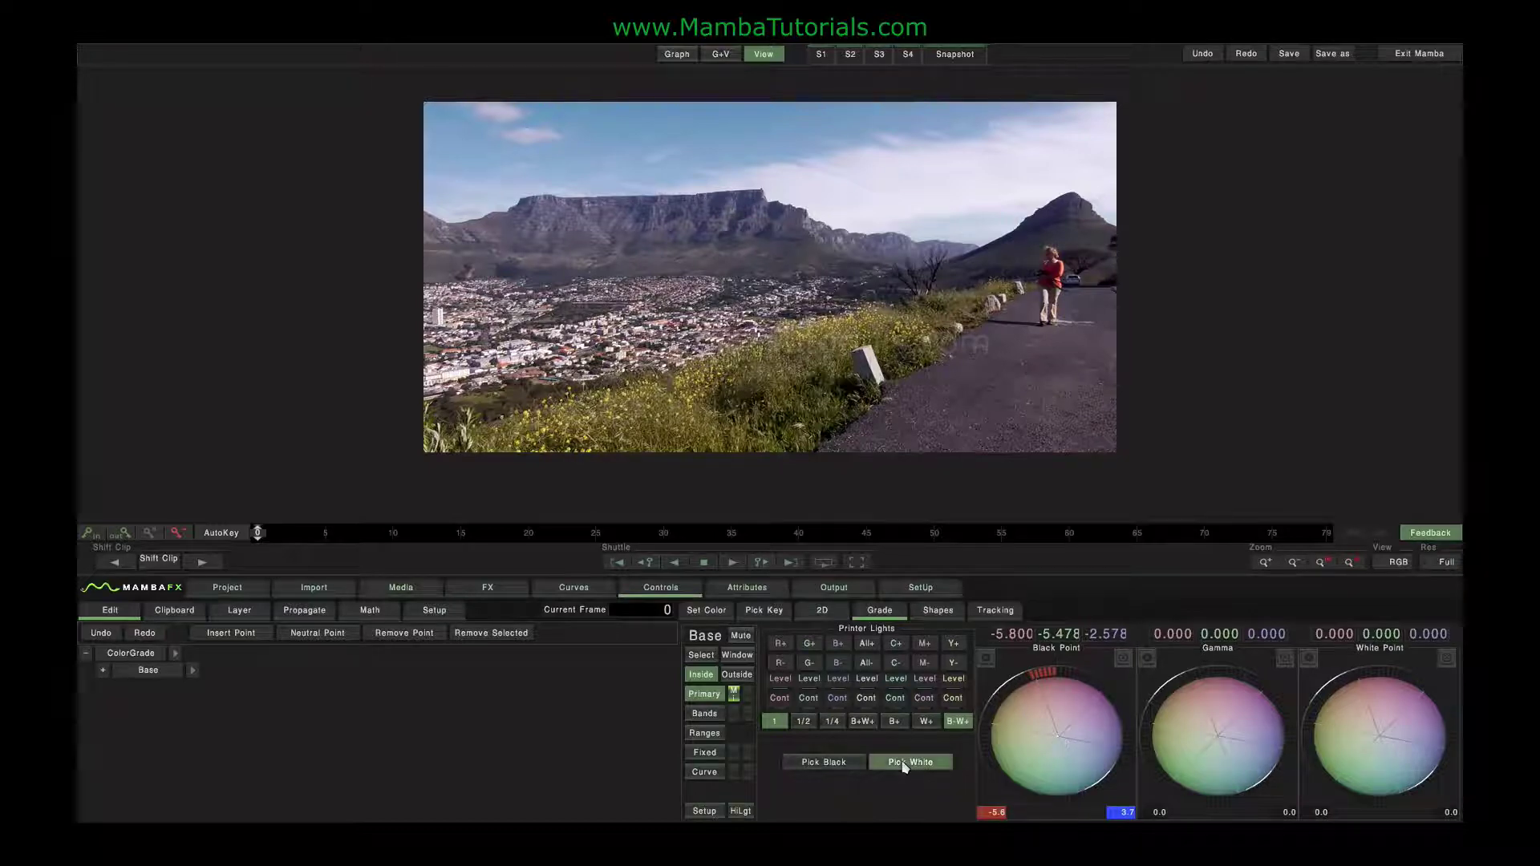
{"action": "left_click", "coordinate": [941, 182]}
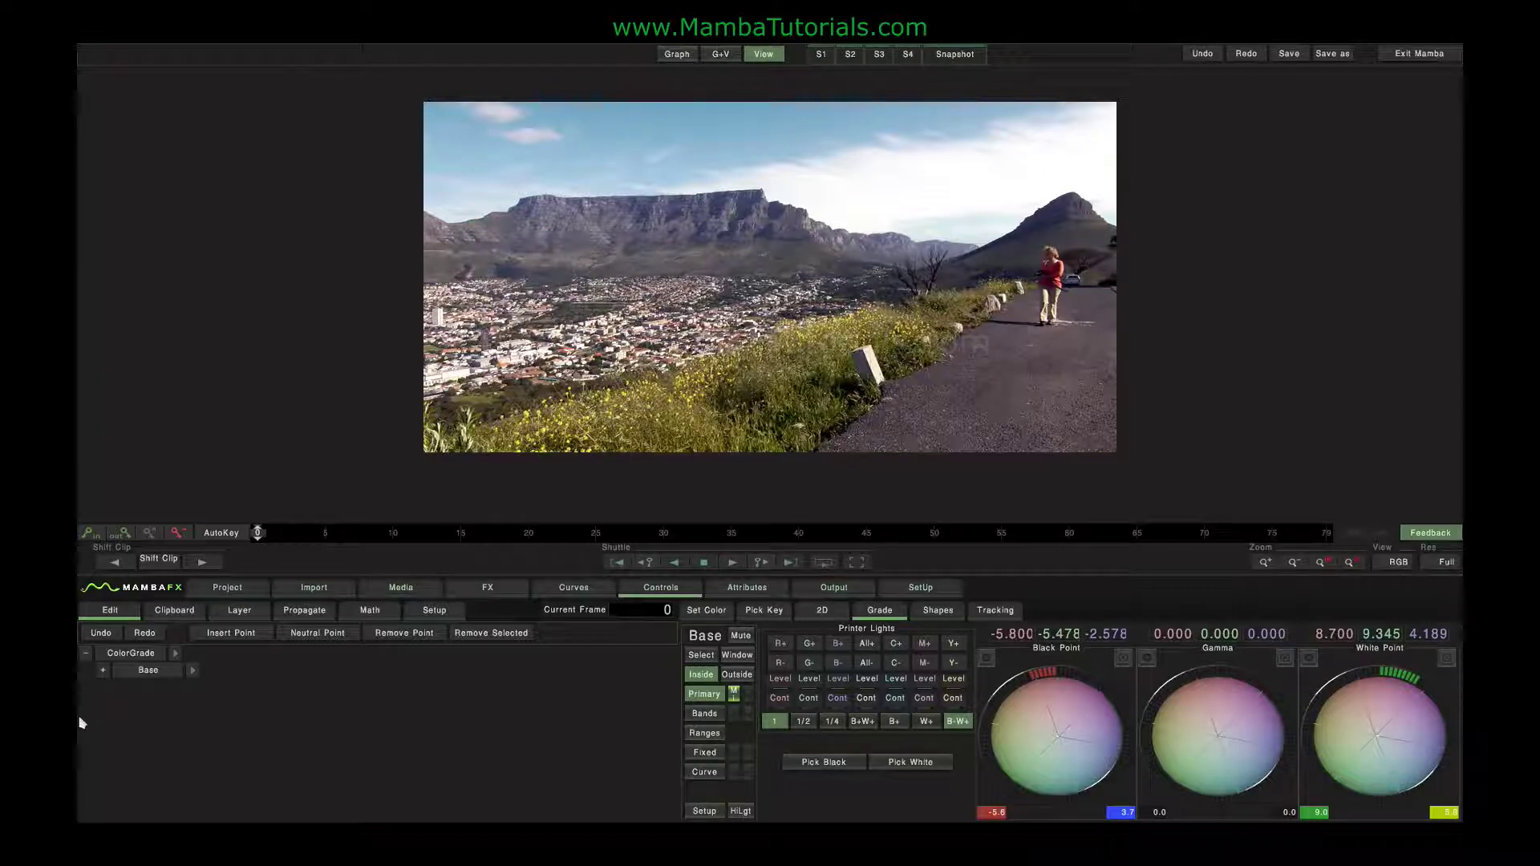
Select the Base layer and display the pixel values of a spot on the road
{"action": "left_click", "coordinate": [156, 675]}
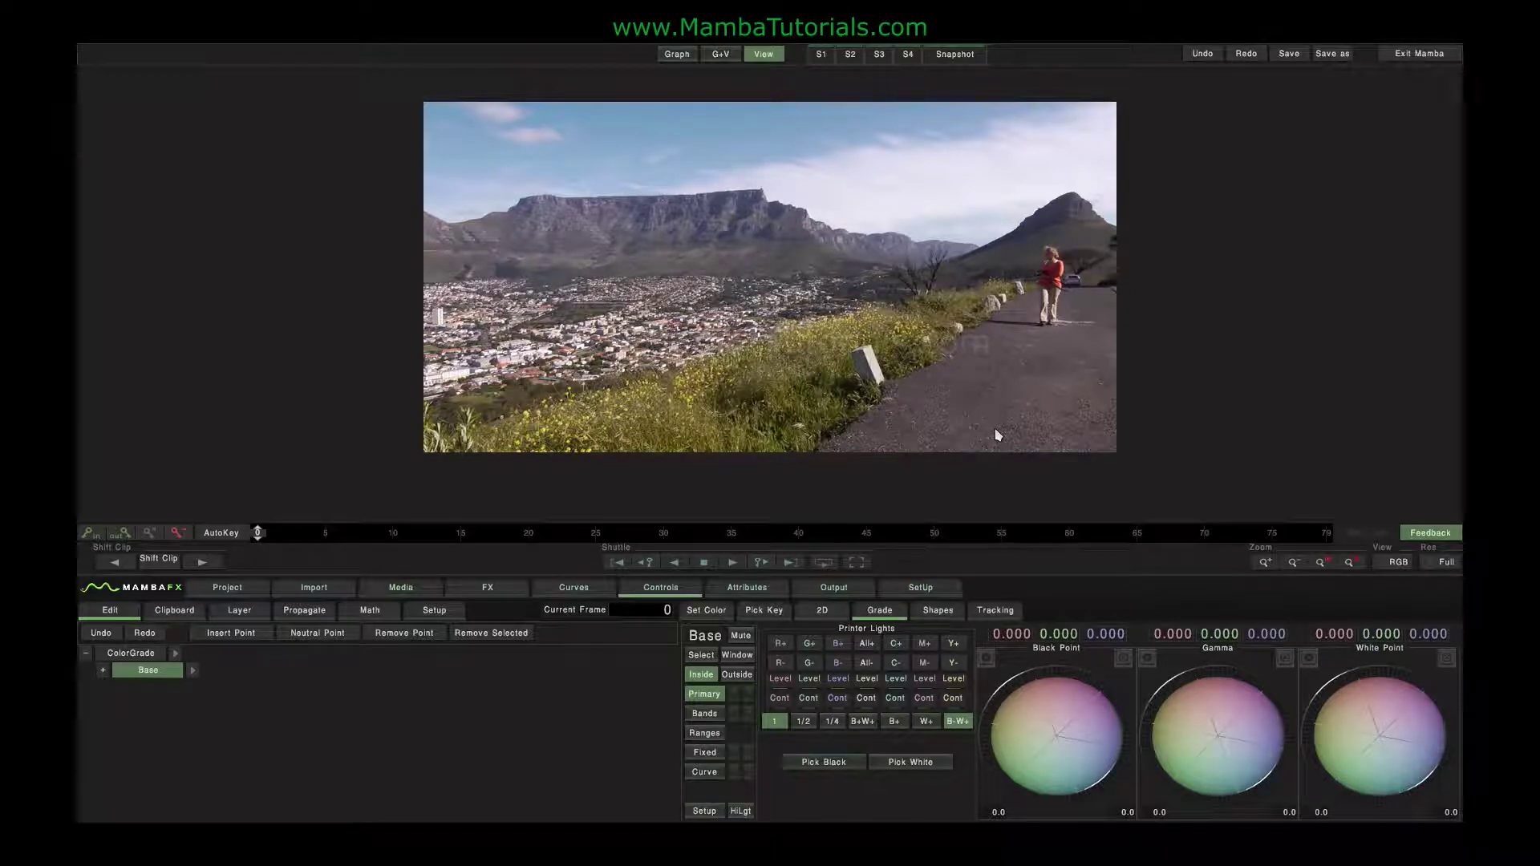
{"action": "left_click", "coordinate": [993, 392]}
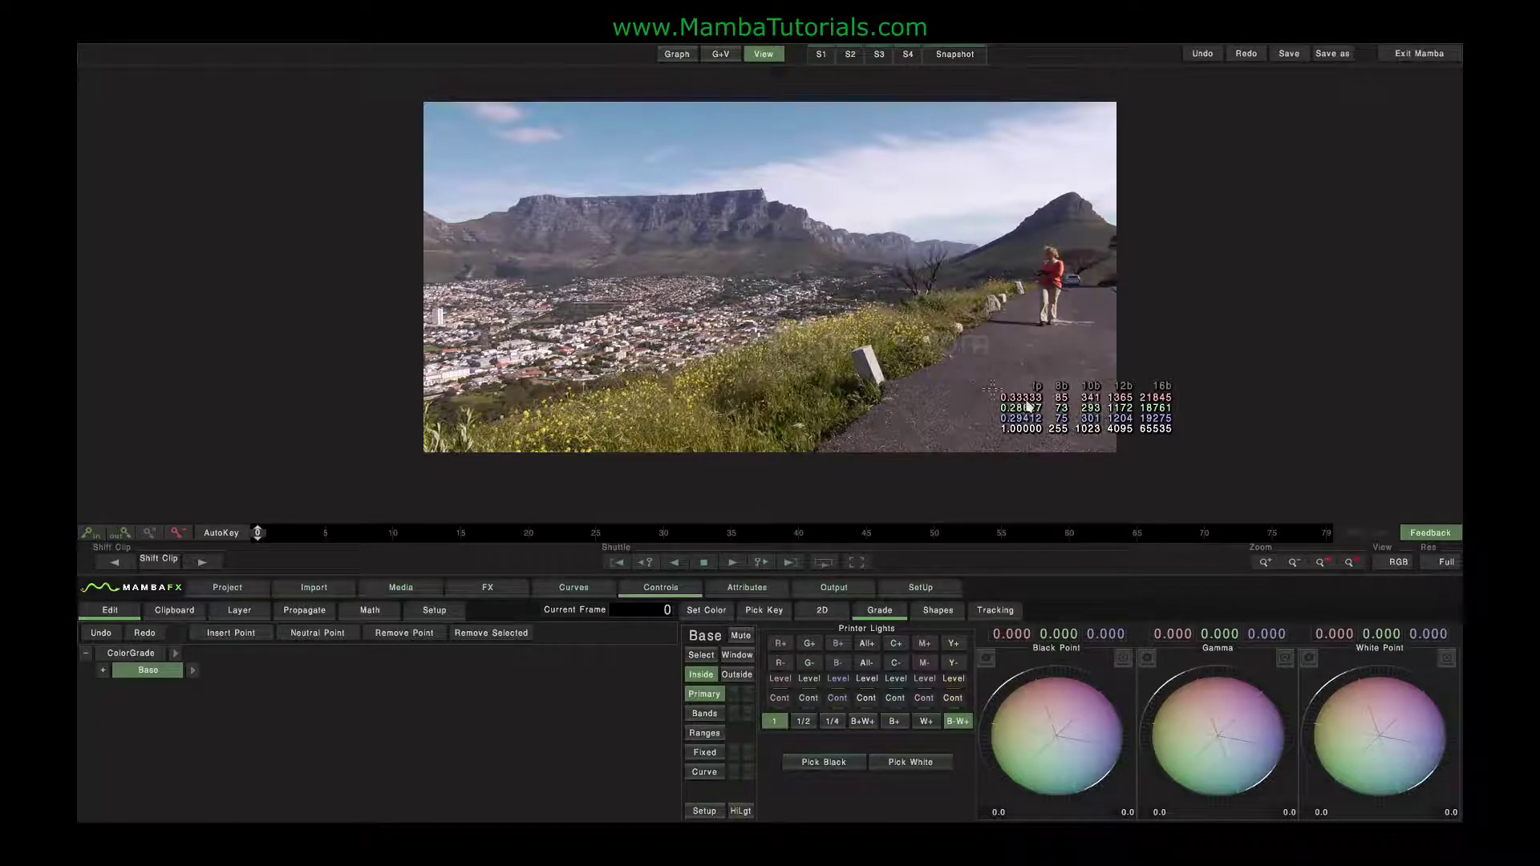
Try picking the black point from the road, and reset the Black Point wheel
{"action": "left_click", "coordinate": [818, 764]}
{"action": "left_click", "coordinate": [992, 395]}
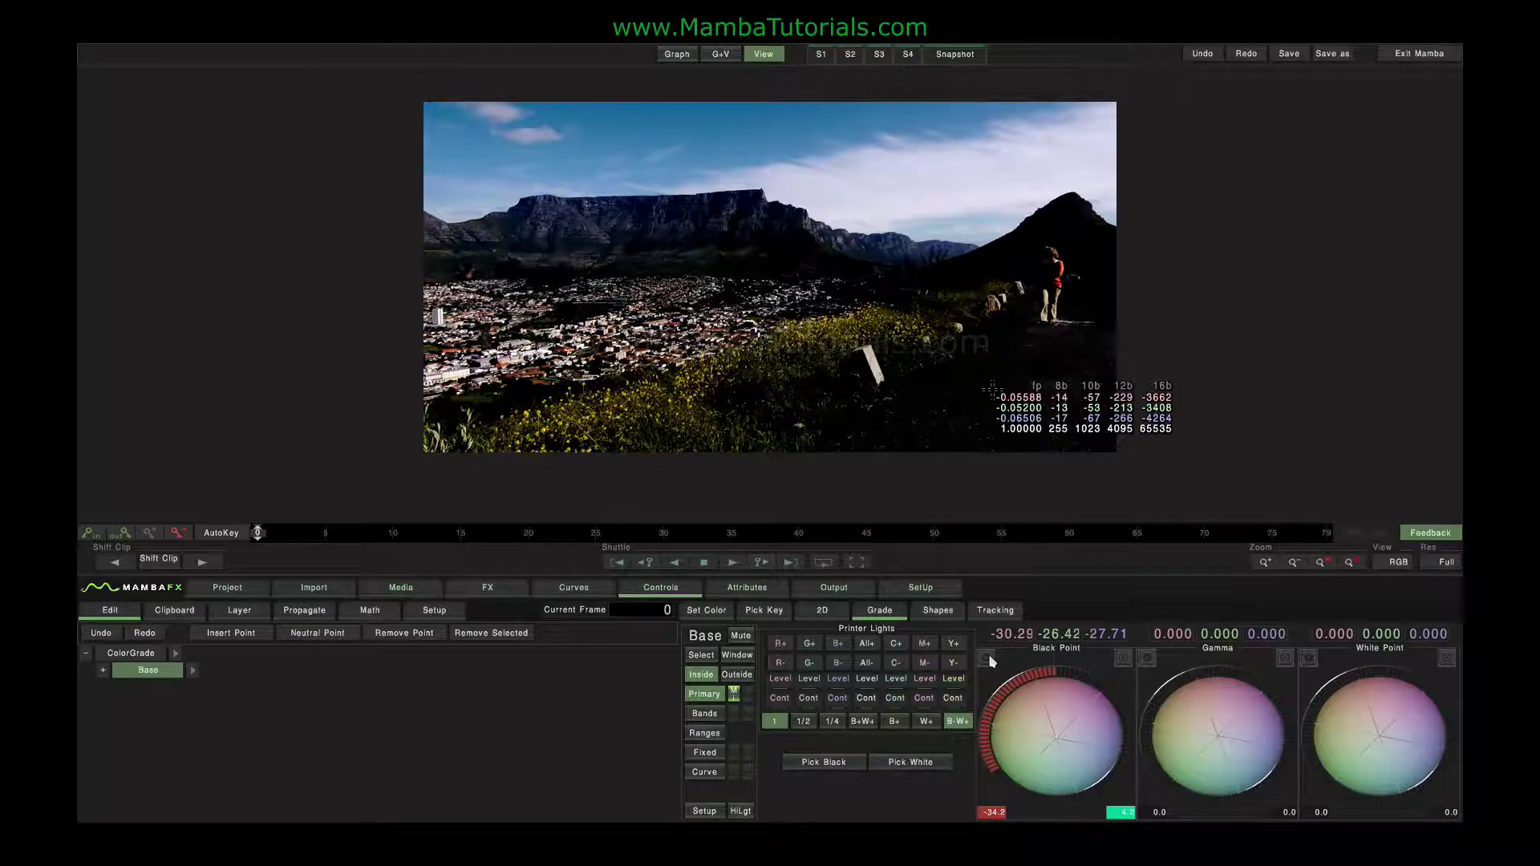
{"action": "left_click", "coordinate": [1123, 658]}
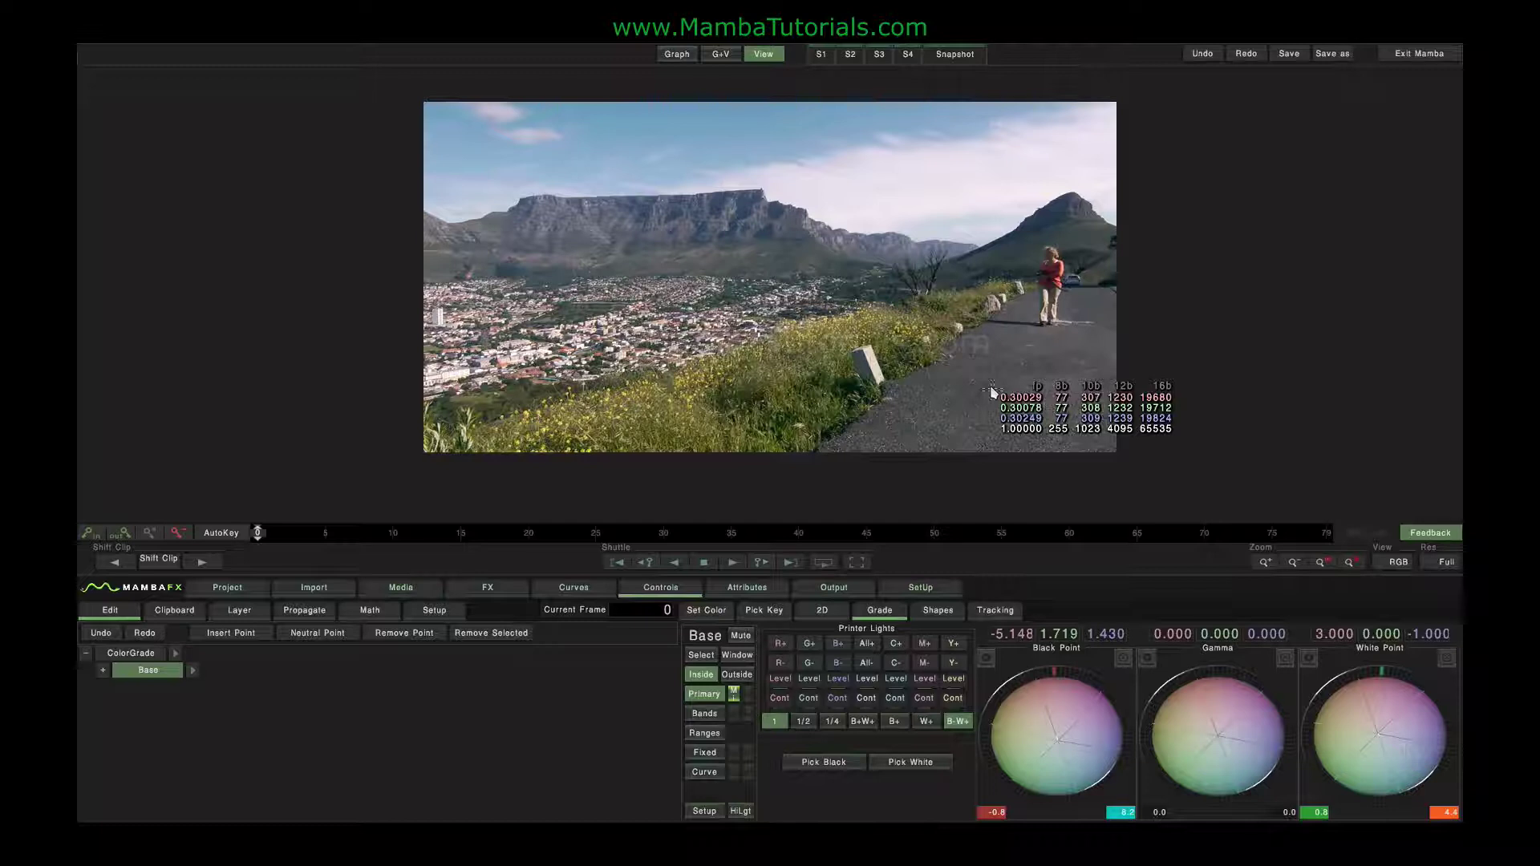
Compare the image with and without the Base layer's grade by repeatedly muting and unmuting the layer
{"action": "left_click", "coordinate": [741, 635]}
{"action": "left_click", "coordinate": [741, 635]}
{"action": "left_click", "coordinate": [741, 635]}
{"action": "left_click", "coordinate": [741, 635]}
{"action": "left_click", "coordinate": [741, 635]}
{"action": "left_click", "coordinate": [743, 636]}
{"action": "left_click", "coordinate": [743, 636]}
{"action": "left_click", "coordinate": [743, 636]}
{"action": "left_click", "coordinate": [743, 636]}
{"action": "left_click", "coordinate": [743, 636]}
Compare the image with and without the Primary correction by repeatedly switching it off and on
{"action": "left_click", "coordinate": [734, 694]}
{"action": "left_click", "coordinate": [734, 694]}
{"action": "left_click", "coordinate": [734, 694]}
{"action": "left_click", "coordinate": [734, 694]}
{"action": "left_click", "coordinate": [734, 698]}
{"action": "left_click", "coordinate": [734, 697]}
{"action": "left_click", "coordinate": [734, 696]}
{"action": "left_click", "coordinate": [734, 696]}
Set the printer lights to B+W+ and step red up and back down to a White Point red of 6.000
{"action": "left_click", "coordinate": [862, 721]}
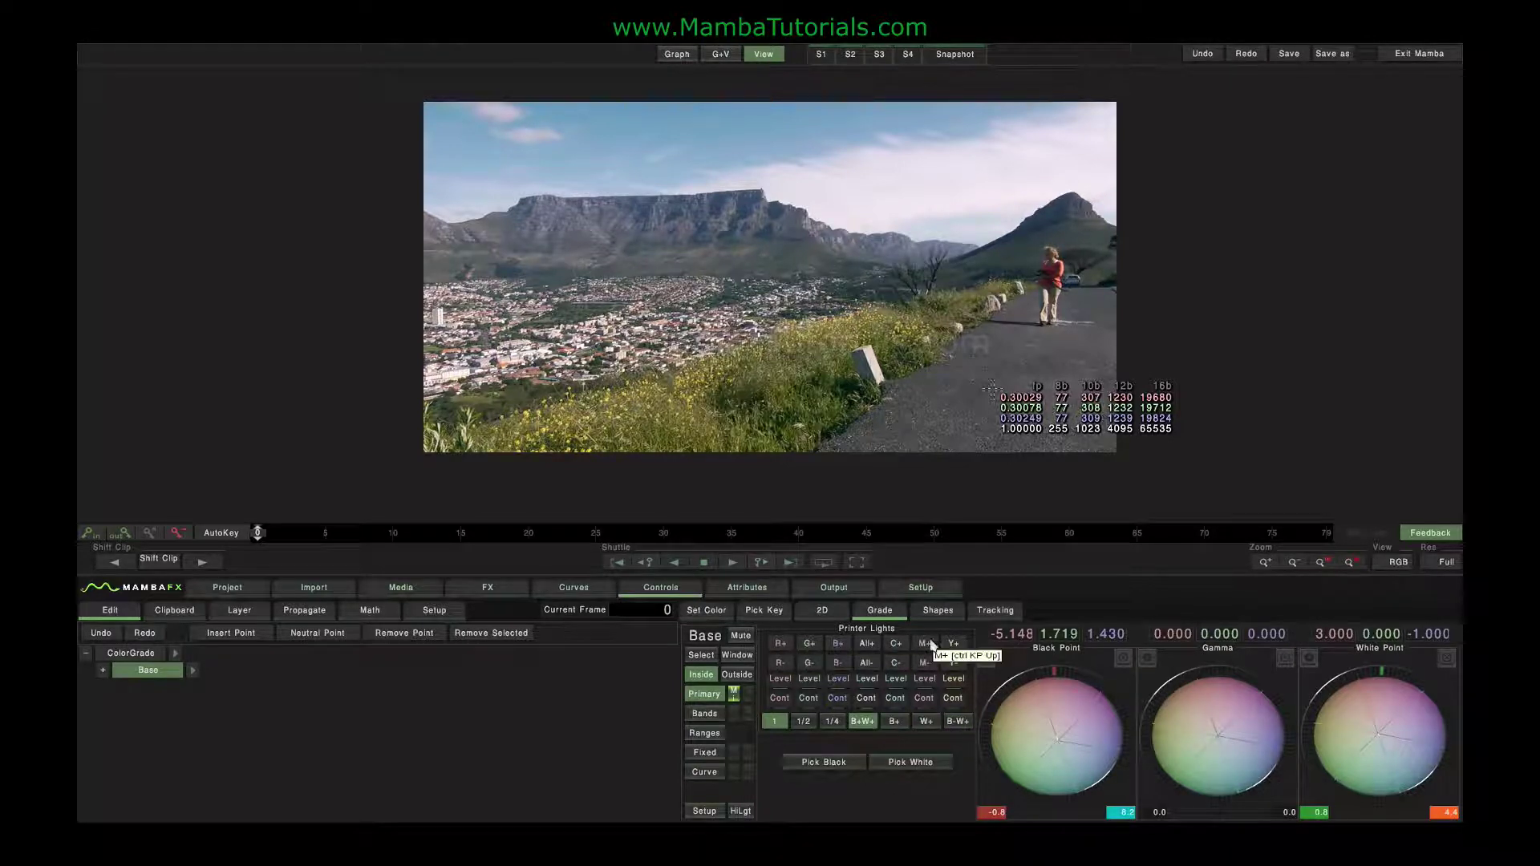
{"action": "left_click", "coordinate": [781, 644]}
{"action": "left_click", "coordinate": [780, 644]}
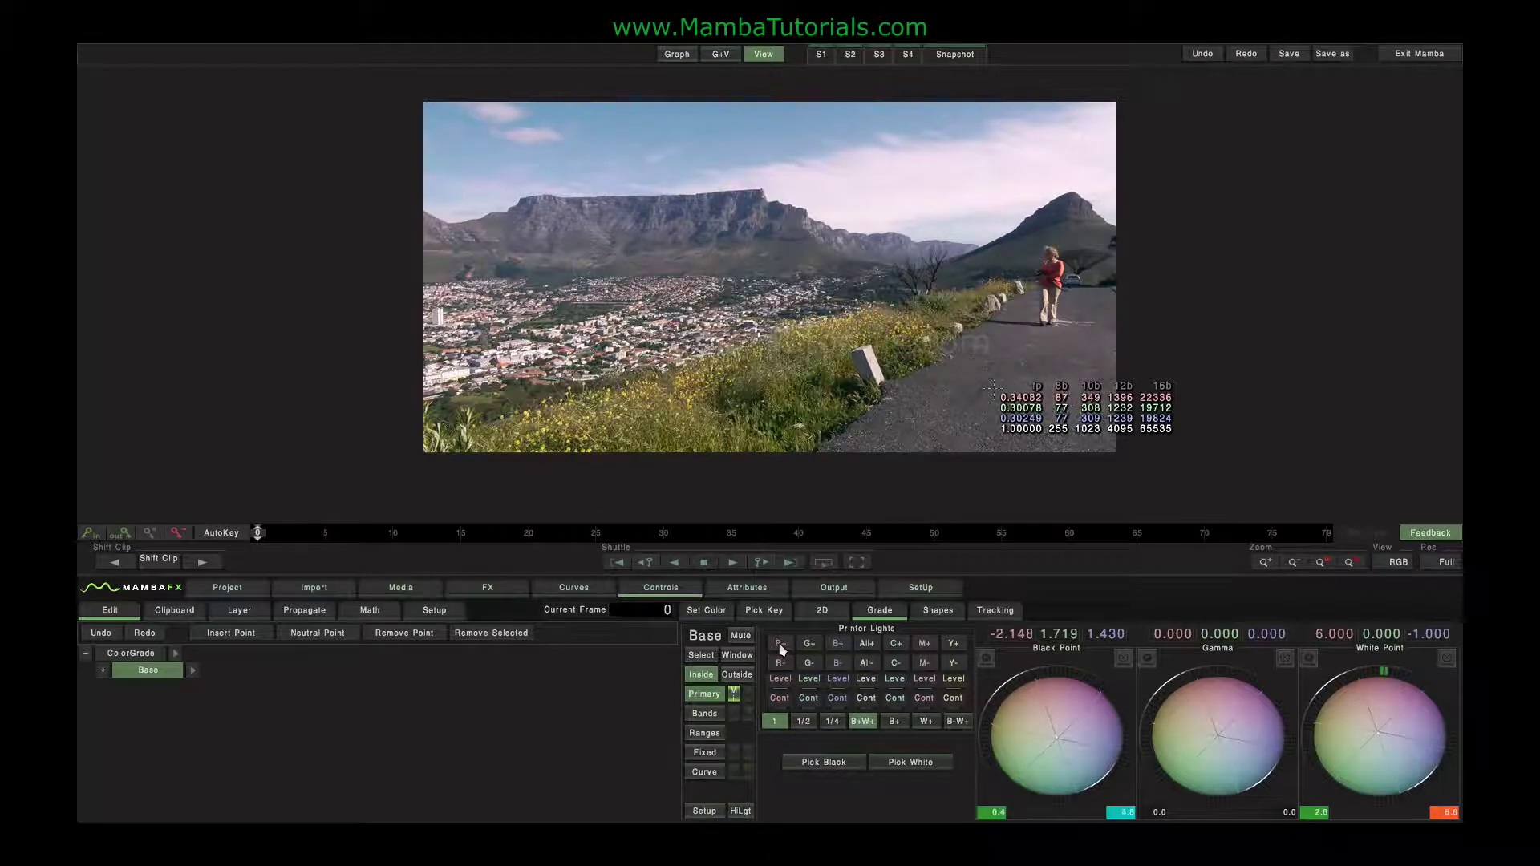
{"action": "left_click", "coordinate": [780, 644]}
{"action": "left_click", "coordinate": [780, 644]}
{"action": "left_click", "coordinate": [780, 666]}
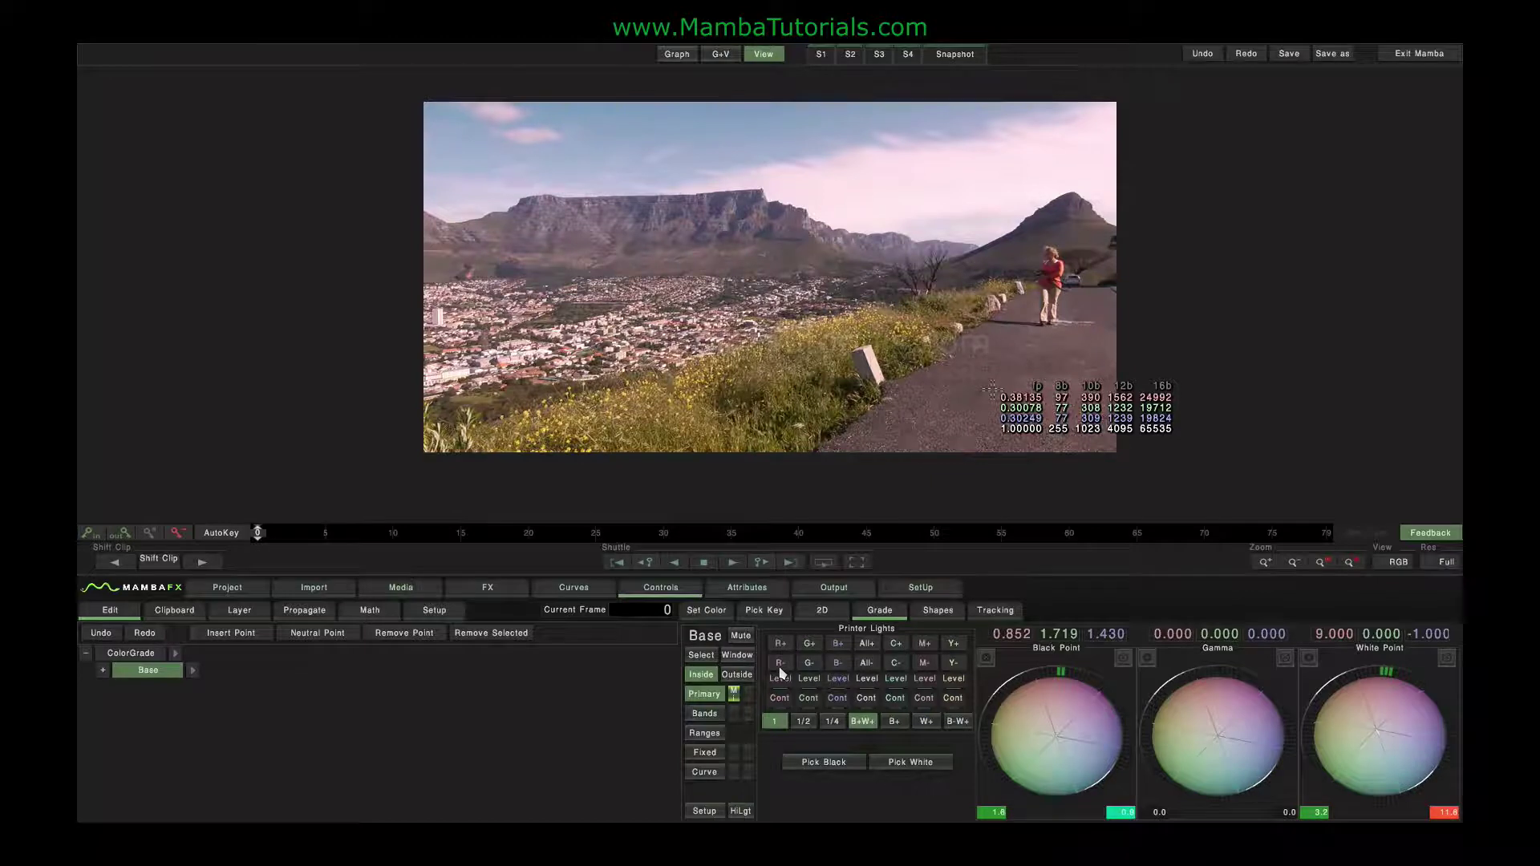
{"action": "left_click", "coordinate": [780, 666]}
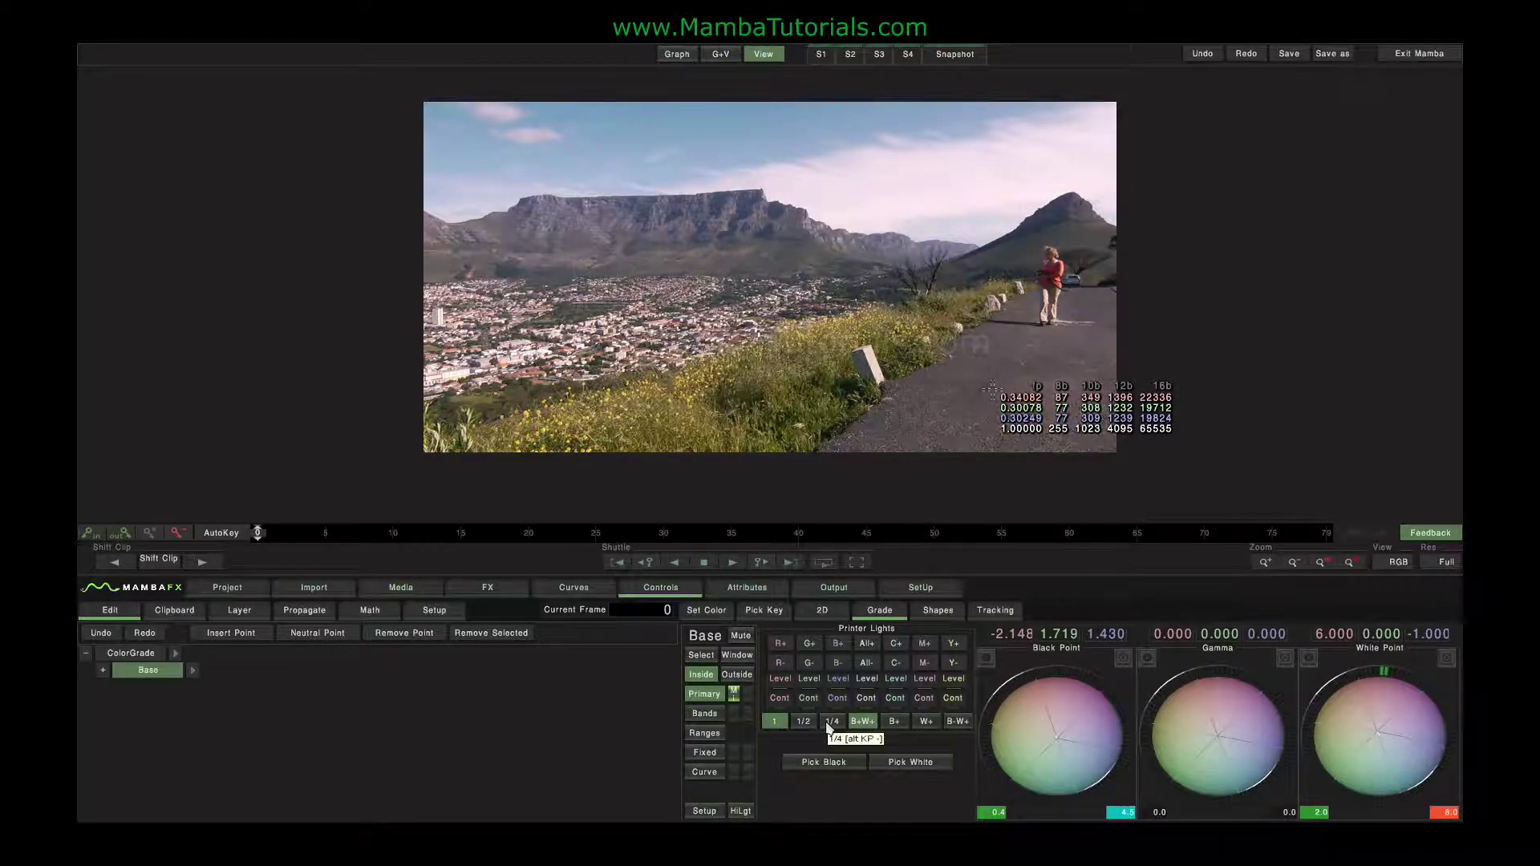
Nudge red up and down in 1/4 steps to a White Point red of 6.250, and restore the step size to 1
{"action": "left_click", "coordinate": [834, 722]}
{"action": "left_click", "coordinate": [781, 641]}
{"action": "left_click", "coordinate": [781, 641]}
{"action": "left_click", "coordinate": [781, 642]}
{"action": "left_click", "coordinate": [781, 641]}
{"action": "left_click", "coordinate": [781, 641]}
{"action": "left_click", "coordinate": [779, 662]}
{"action": "left_click", "coordinate": [779, 662]}
{"action": "left_click", "coordinate": [780, 662]}
{"action": "left_click", "coordinate": [780, 663]}
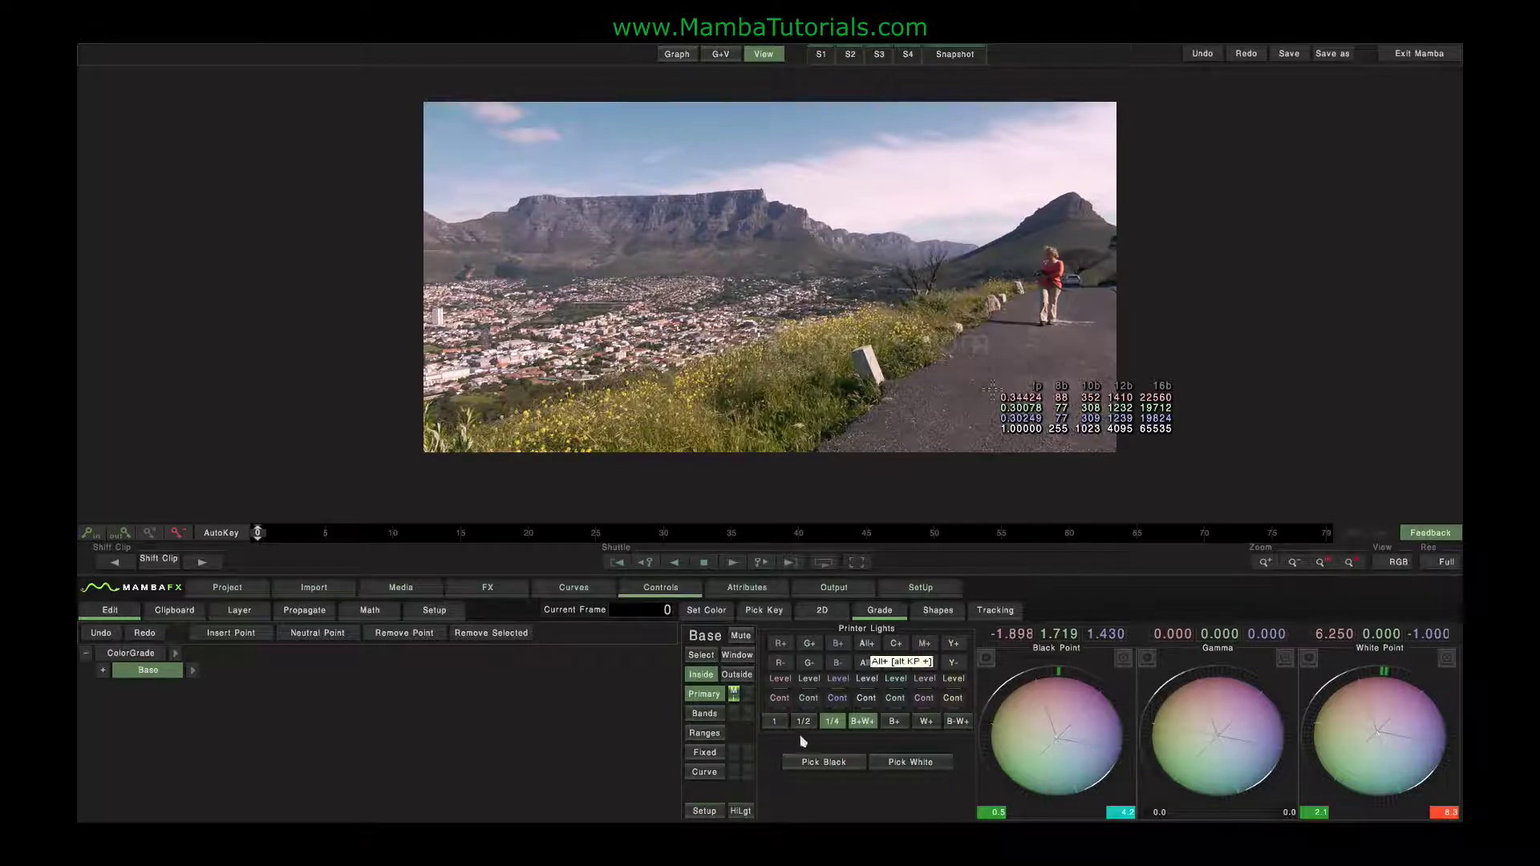
{"action": "left_click", "coordinate": [768, 722]}
{"action": "left_click", "coordinate": [862, 724]}
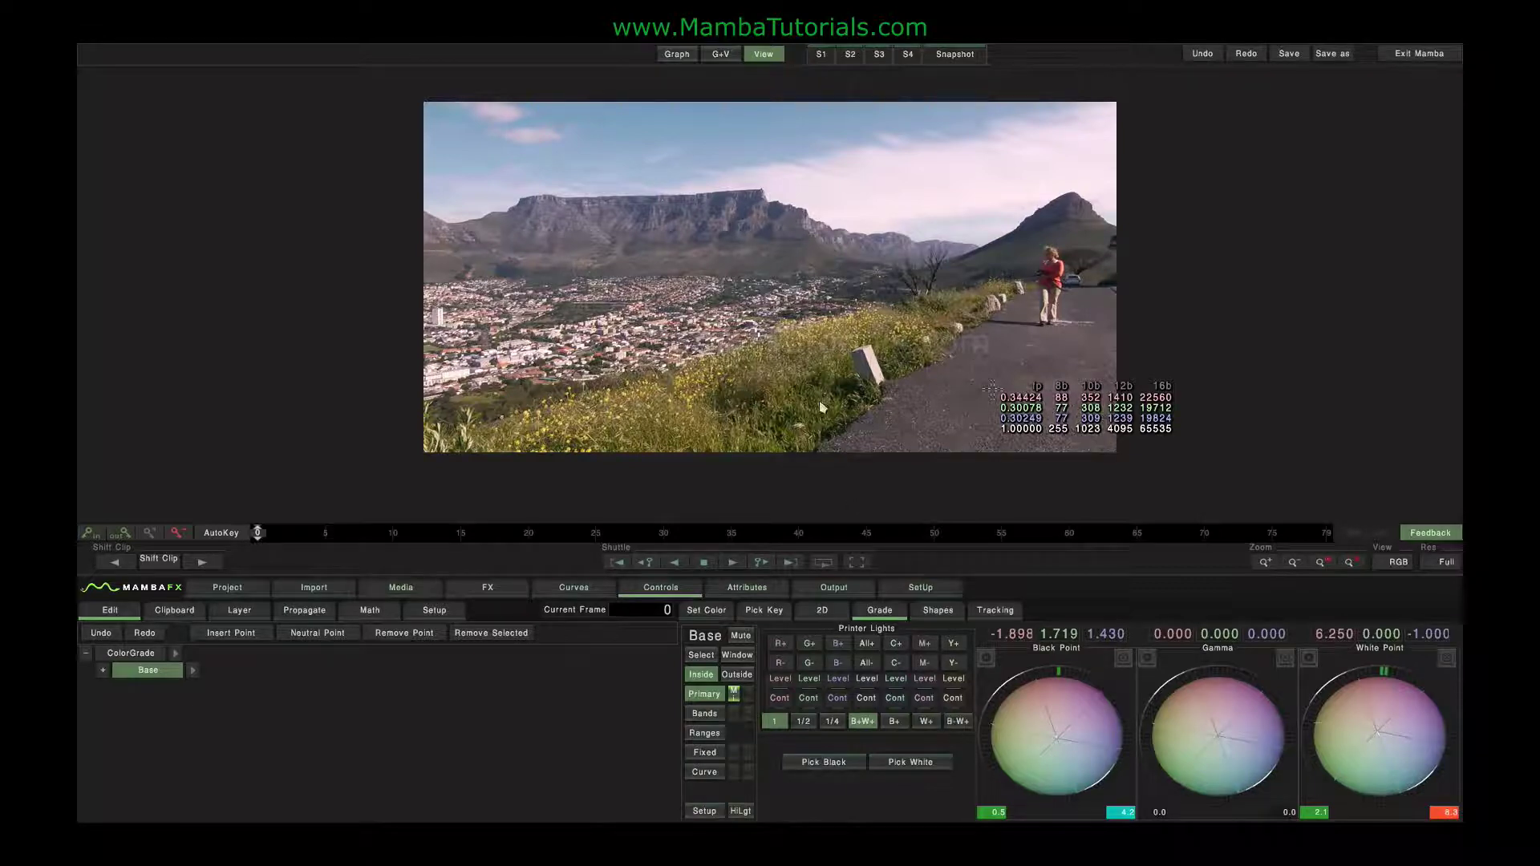
Show scope S1 beside the image and set it to the RGB waveform (WForm RGB)
{"action": "left_click_drag", "start_coordinate": [821, 344], "coordinate": [658, 346]}
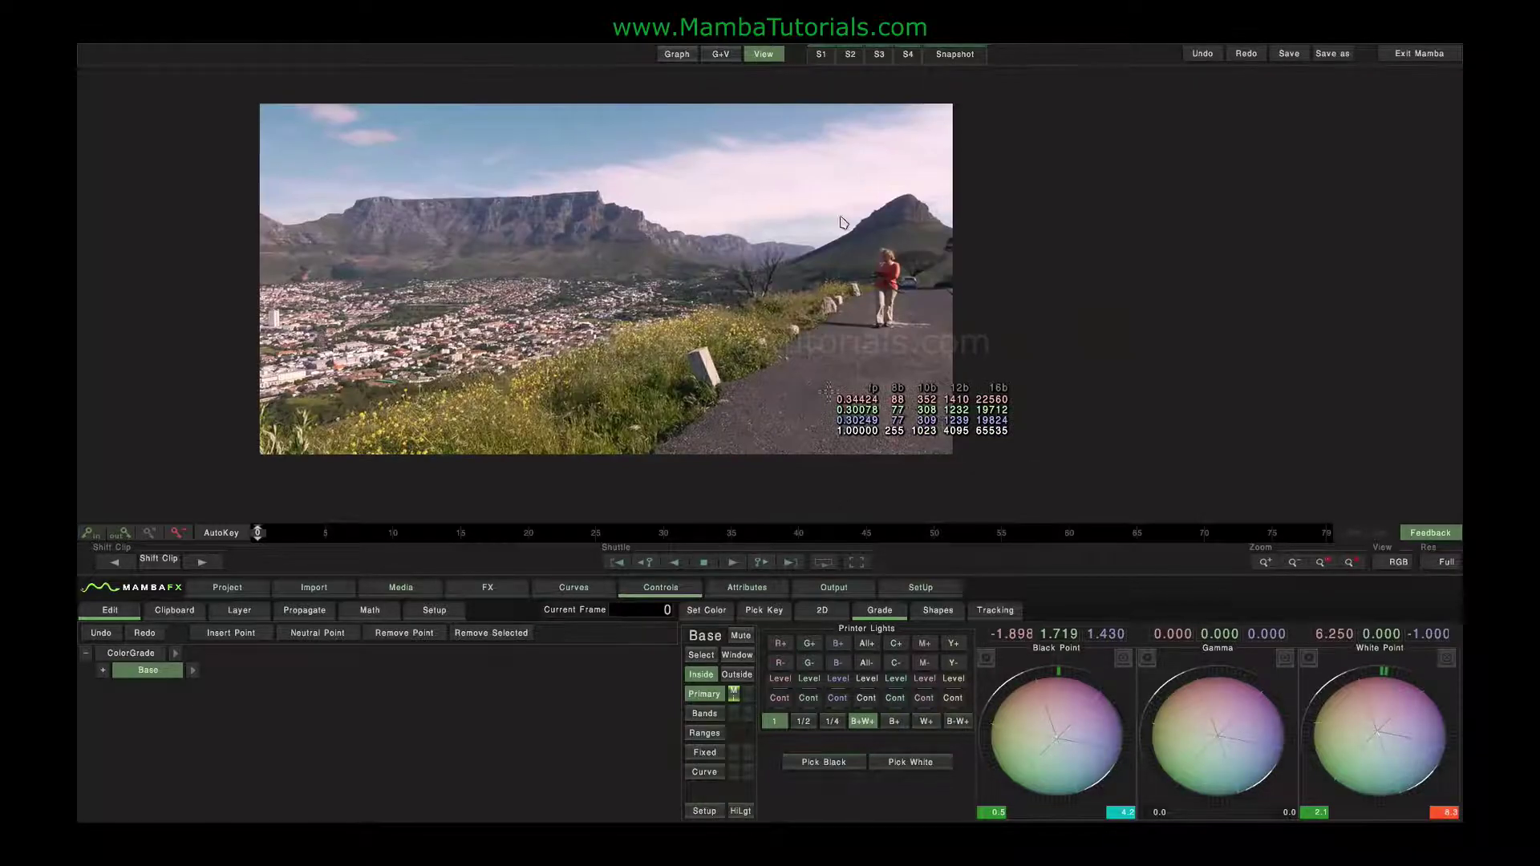
{"action": "left_click", "coordinate": [822, 55]}
{"action": "left_click", "coordinate": [1168, 459]}
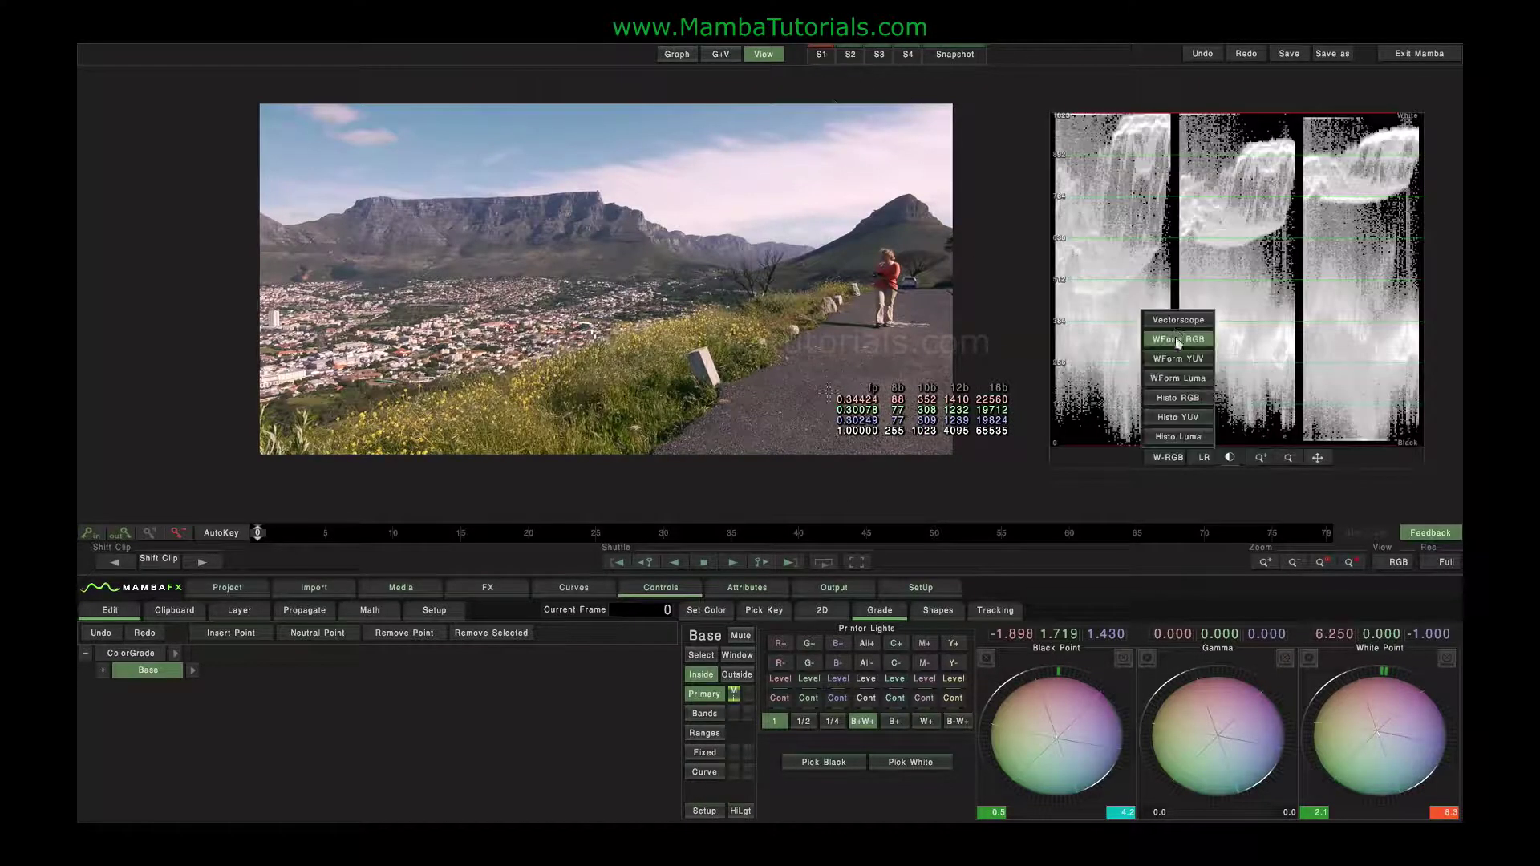
{"action": "left_click", "coordinate": [1191, 344]}
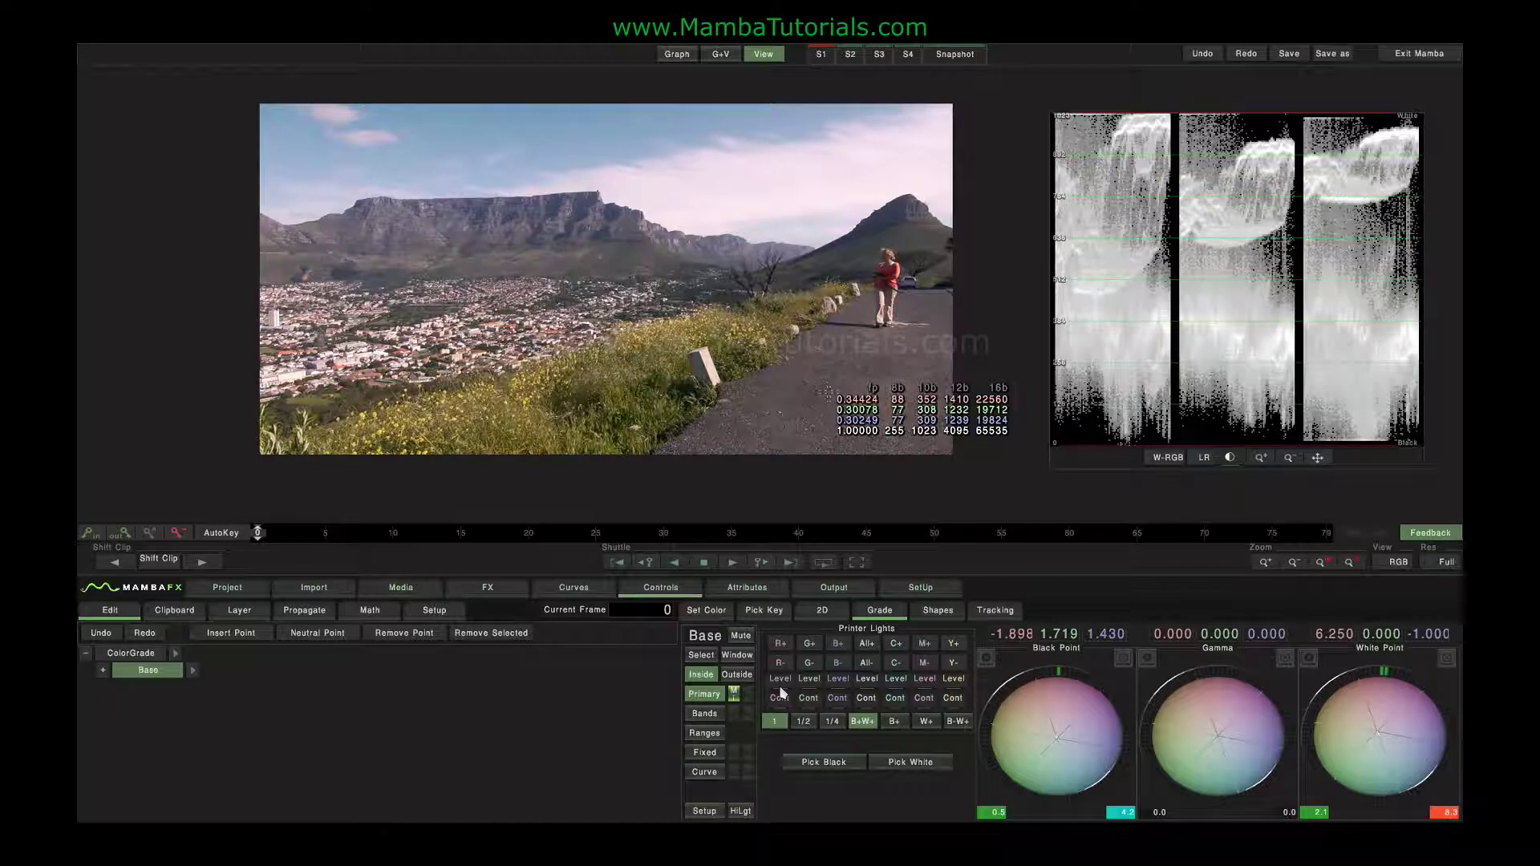
Step red up and down in B+W+ mode to a Black Point red of 0.102 and a White Point red of 8.250
{"action": "left_click", "coordinate": [782, 648]}
{"action": "left_click", "coordinate": [782, 648]}
{"action": "left_click", "coordinate": [782, 648]}
{"action": "left_click", "coordinate": [783, 670]}
{"action": "left_click", "coordinate": [782, 664]}
{"action": "left_click", "coordinate": [782, 664]}
{"action": "left_click", "coordinate": [782, 664]}
{"action": "left_click", "coordinate": [782, 664]}
{"action": "left_click", "coordinate": [782, 664]}
{"action": "left_click", "coordinate": [782, 664]}
{"action": "left_click", "coordinate": [860, 725]}
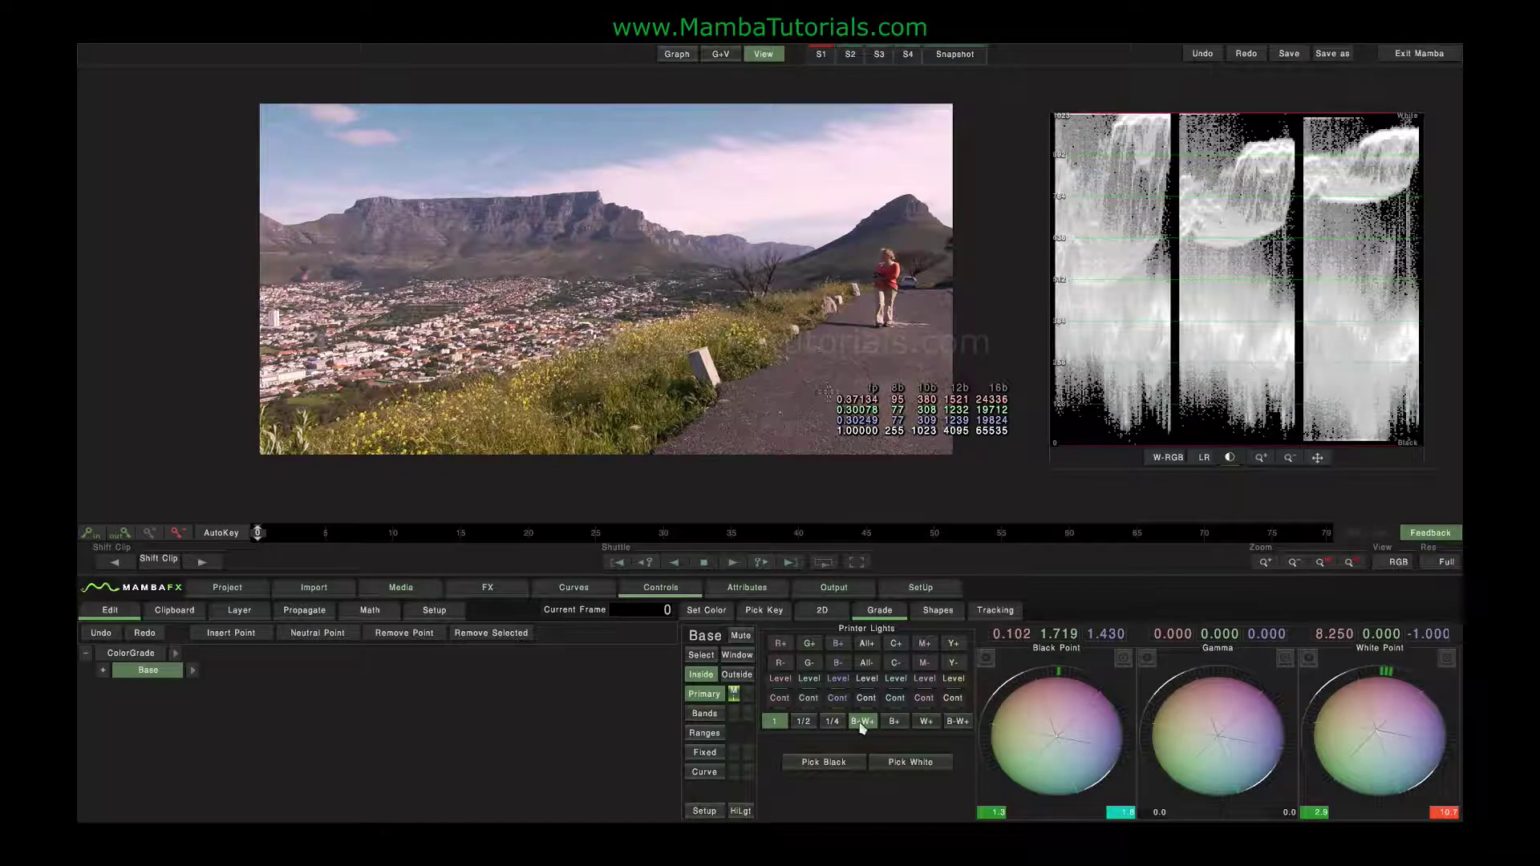
Limit the printer lights to the black point (B+) and step red up and back down by equal amounts
{"action": "left_click", "coordinate": [891, 722]}
{"action": "left_click", "coordinate": [779, 647]}
{"action": "left_click", "coordinate": [778, 646]}
{"action": "left_click", "coordinate": [778, 647]}
{"action": "left_click", "coordinate": [779, 647]}
{"action": "left_click", "coordinate": [778, 646]}
{"action": "left_click", "coordinate": [775, 664]}
{"action": "left_click", "coordinate": [775, 664]}
{"action": "left_click", "coordinate": [775, 664]}
{"action": "left_click", "coordinate": [774, 664]}
{"action": "left_click", "coordinate": [775, 664]}
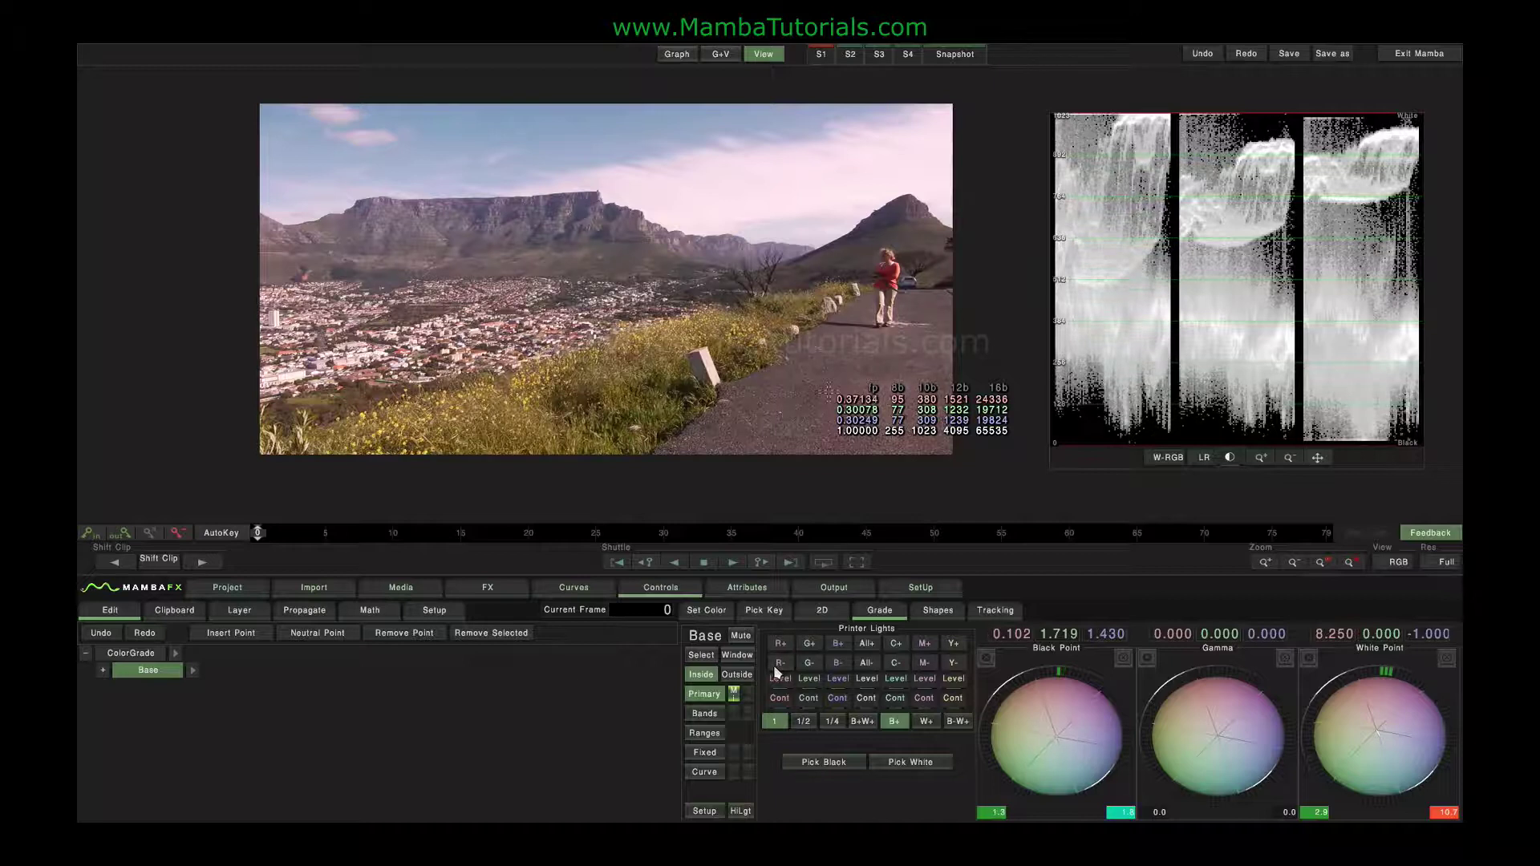
Limit the printer lights to the white point (W+), lower its red to 1.250 and step it back up
{"action": "left_click", "coordinate": [926, 721]}
{"action": "left_click", "coordinate": [778, 644]}
{"action": "left_click", "coordinate": [778, 644]}
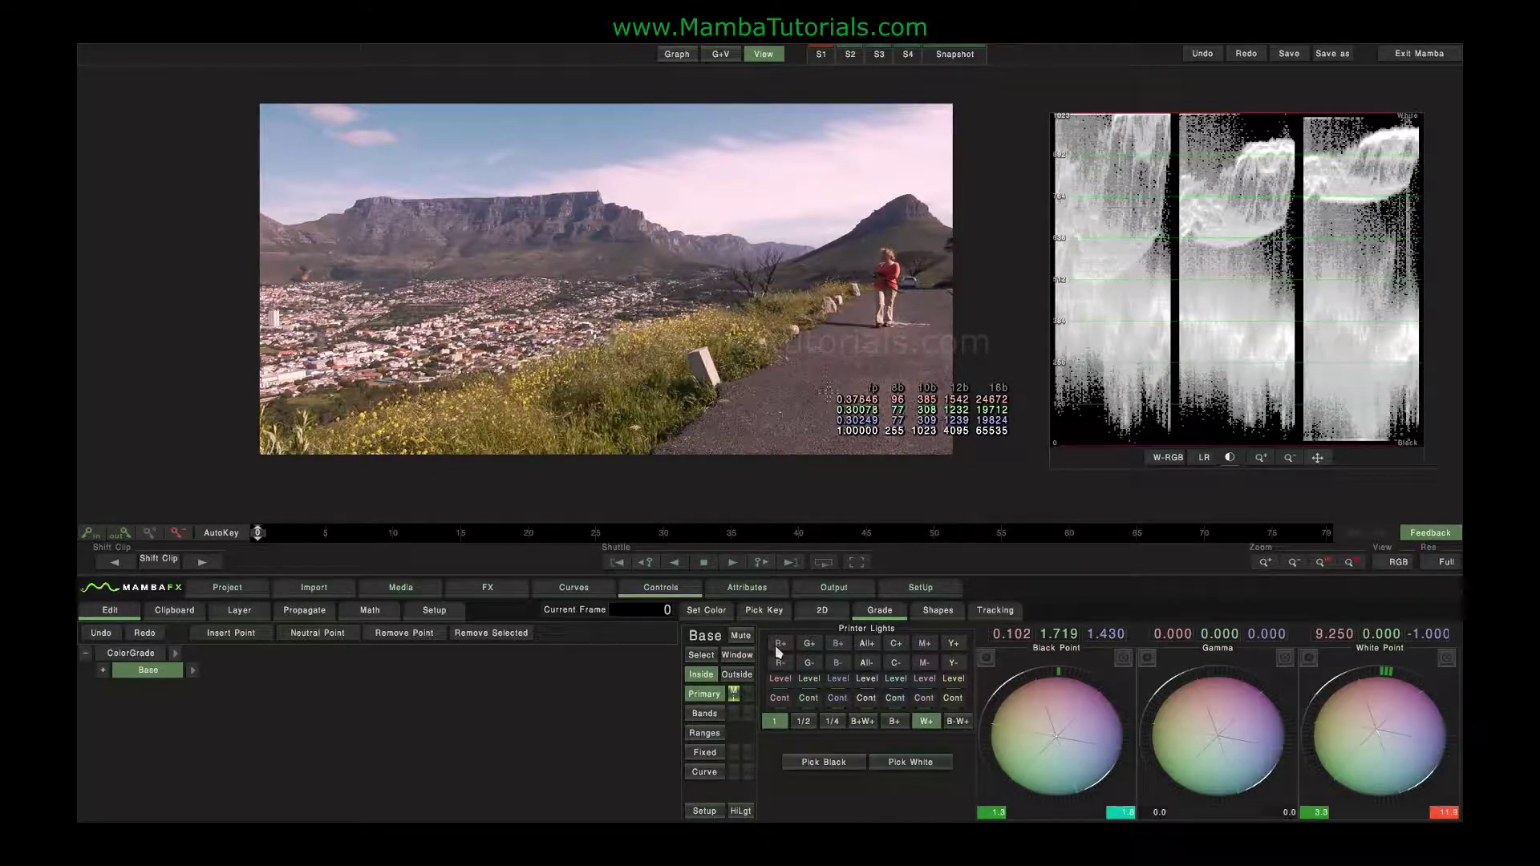
{"action": "left_click", "coordinate": [779, 664]}
{"action": "left_click", "coordinate": [780, 664]}
{"action": "left_click", "coordinate": [780, 664]}
{"action": "left_click", "coordinate": [780, 664]}
{"action": "left_click", "coordinate": [779, 664]}
{"action": "left_click", "coordinate": [779, 664]}
{"action": "left_click", "coordinate": [780, 664]}
{"action": "left_click", "coordinate": [779, 664]}
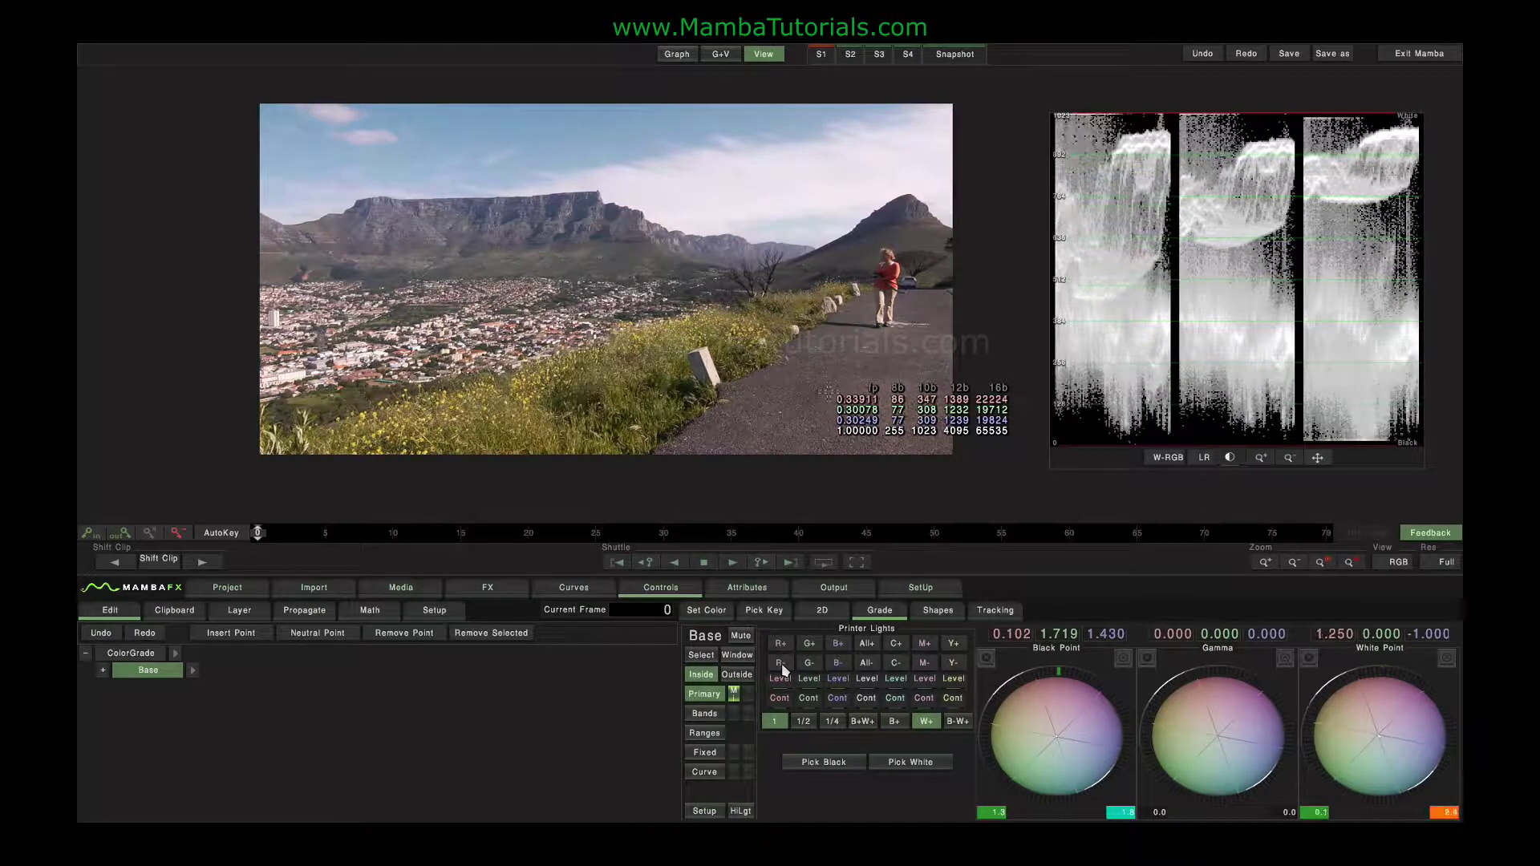
{"action": "left_click", "coordinate": [781, 643]}
{"action": "left_click", "coordinate": [781, 643]}
{"action": "left_click", "coordinate": [782, 643]}
{"action": "left_click", "coordinate": [781, 643]}
{"action": "left_click", "coordinate": [782, 643]}
{"action": "left_click", "coordinate": [781, 643]}
Set the printer lights to B-W+ and step red to a Black Point value of 4.102 and a White Point value of 2.250
{"action": "left_click", "coordinate": [958, 721]}
{"action": "double_click", "coordinate": [782, 664]}
{"action": "double_click", "coordinate": [782, 664]}
{"action": "double_click", "coordinate": [782, 664]}
{"action": "left_click", "coordinate": [782, 664]}
{"action": "double_click", "coordinate": [782, 664]}
{"action": "left_click", "coordinate": [782, 664]}
{"action": "double_click", "coordinate": [782, 643]}
{"action": "double_click", "coordinate": [782, 642]}
{"action": "double_click", "coordinate": [782, 643]}
{"action": "left_click", "coordinate": [781, 643]}
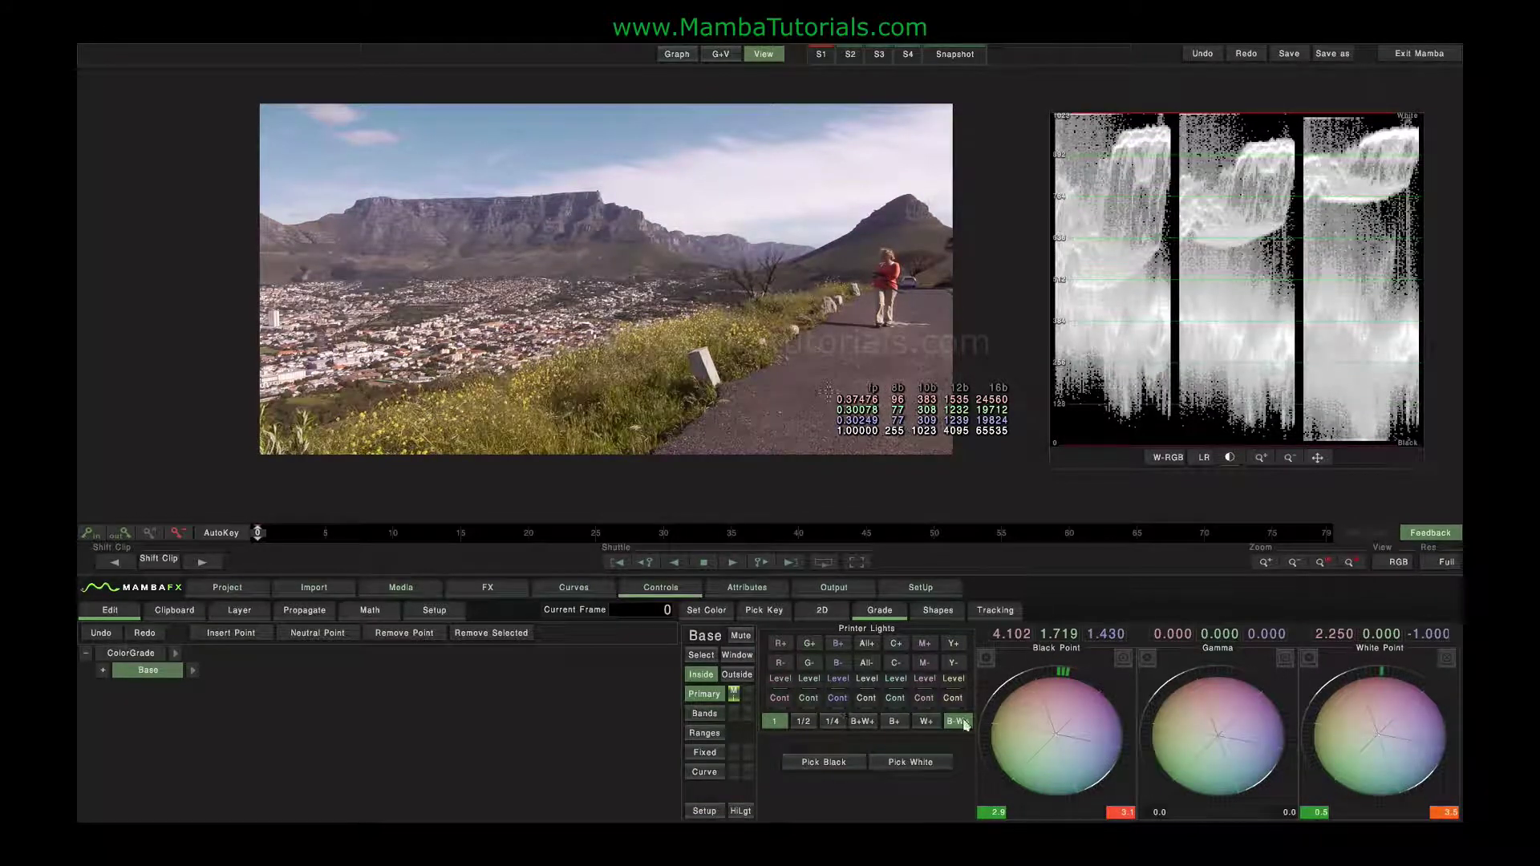
Step the printer-light red to a Black Point value of 7.102 and adjust the White Point wheel to 0.684, 4.434, 3.434
{"action": "mouse_move", "coordinate": [782, 686]}
{"action": "left_mouse_down"}
{"action": "mouse_move", "coordinate": [819, 677]}
{"action": "mouse_move", "coordinate": [732, 686]}
{"action": "mouse_move", "coordinate": [760, 677]}
{"action": "mouse_move", "coordinate": [826, 700]}
{"action": "mouse_move", "coordinate": [702, 706]}
{"action": "mouse_move", "coordinate": [791, 699]}
{"action": "mouse_move", "coordinate": [706, 704]}
{"action": "mouse_move", "coordinate": [776, 699]}
{"action": "mouse_move", "coordinate": [736, 707]}
{"action": "mouse_move", "coordinate": [762, 705]}
{"action": "left_mouse_up"}
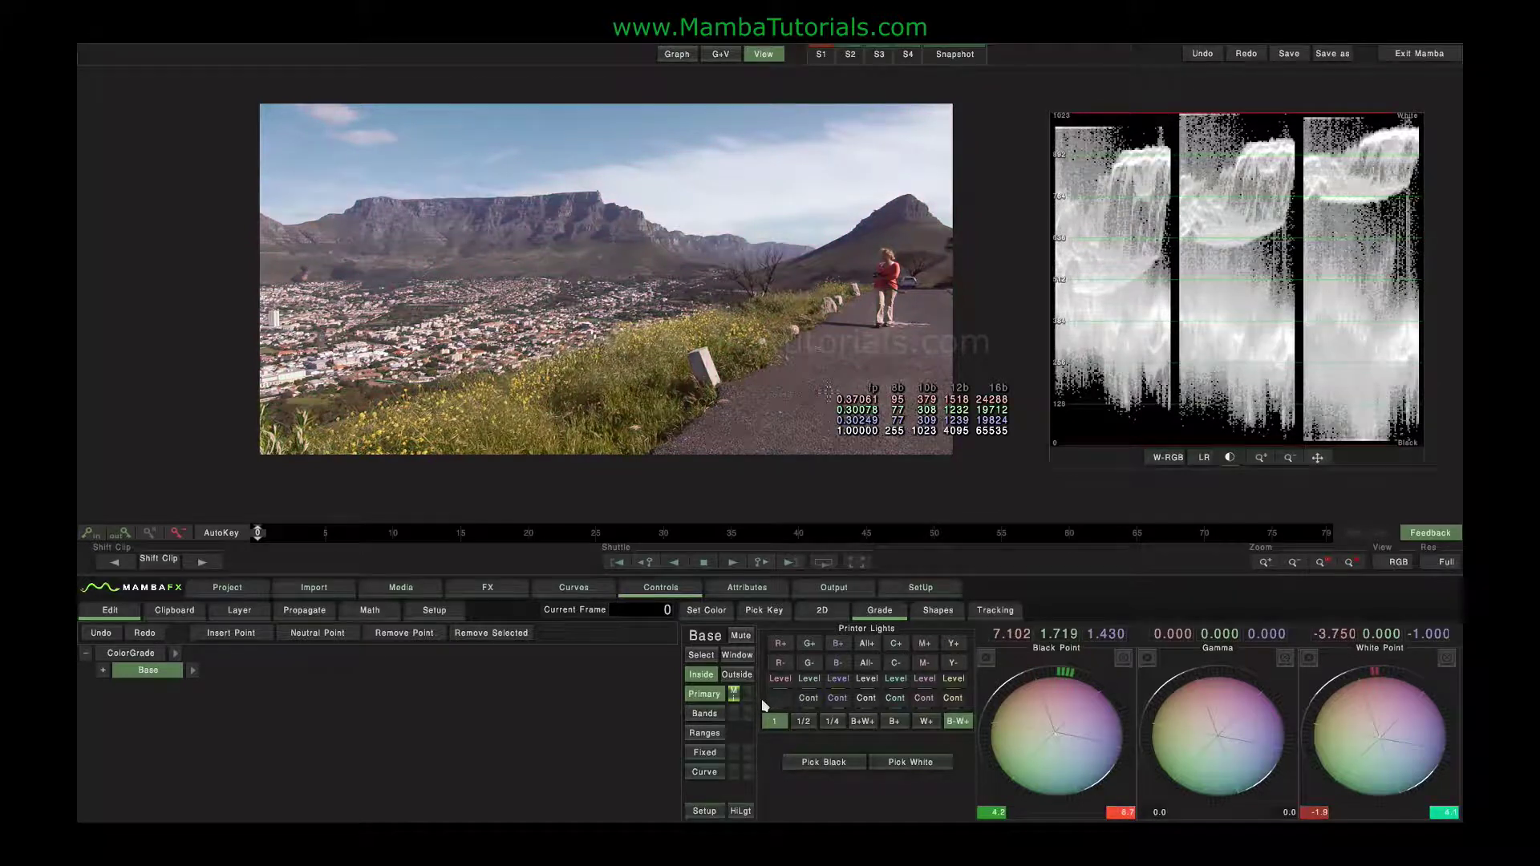
{"action": "left_click", "coordinate": [705, 714]}
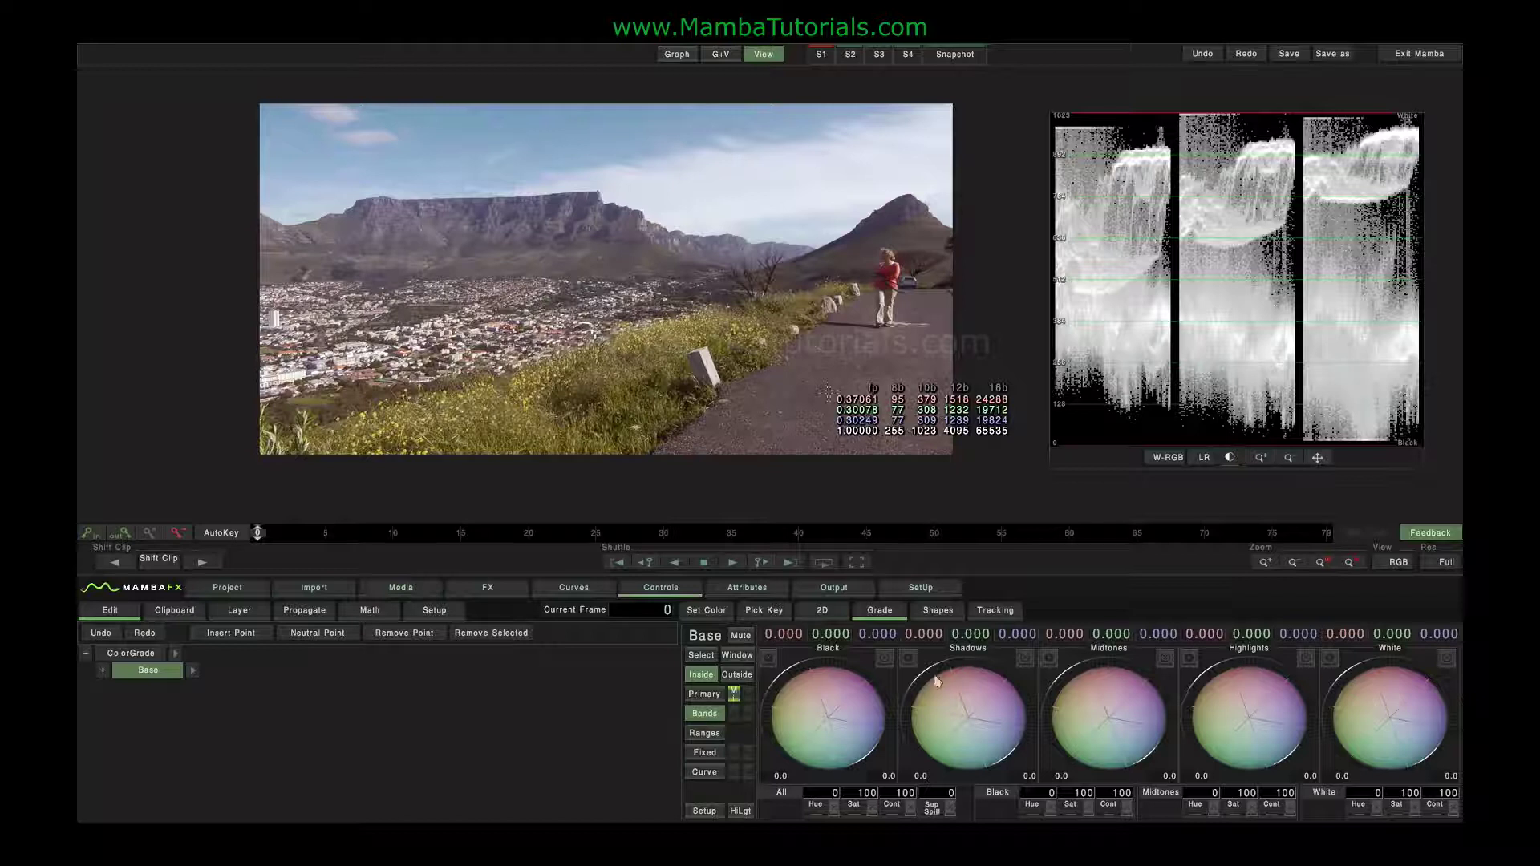
{"action": "left_click", "coordinate": [705, 696]}
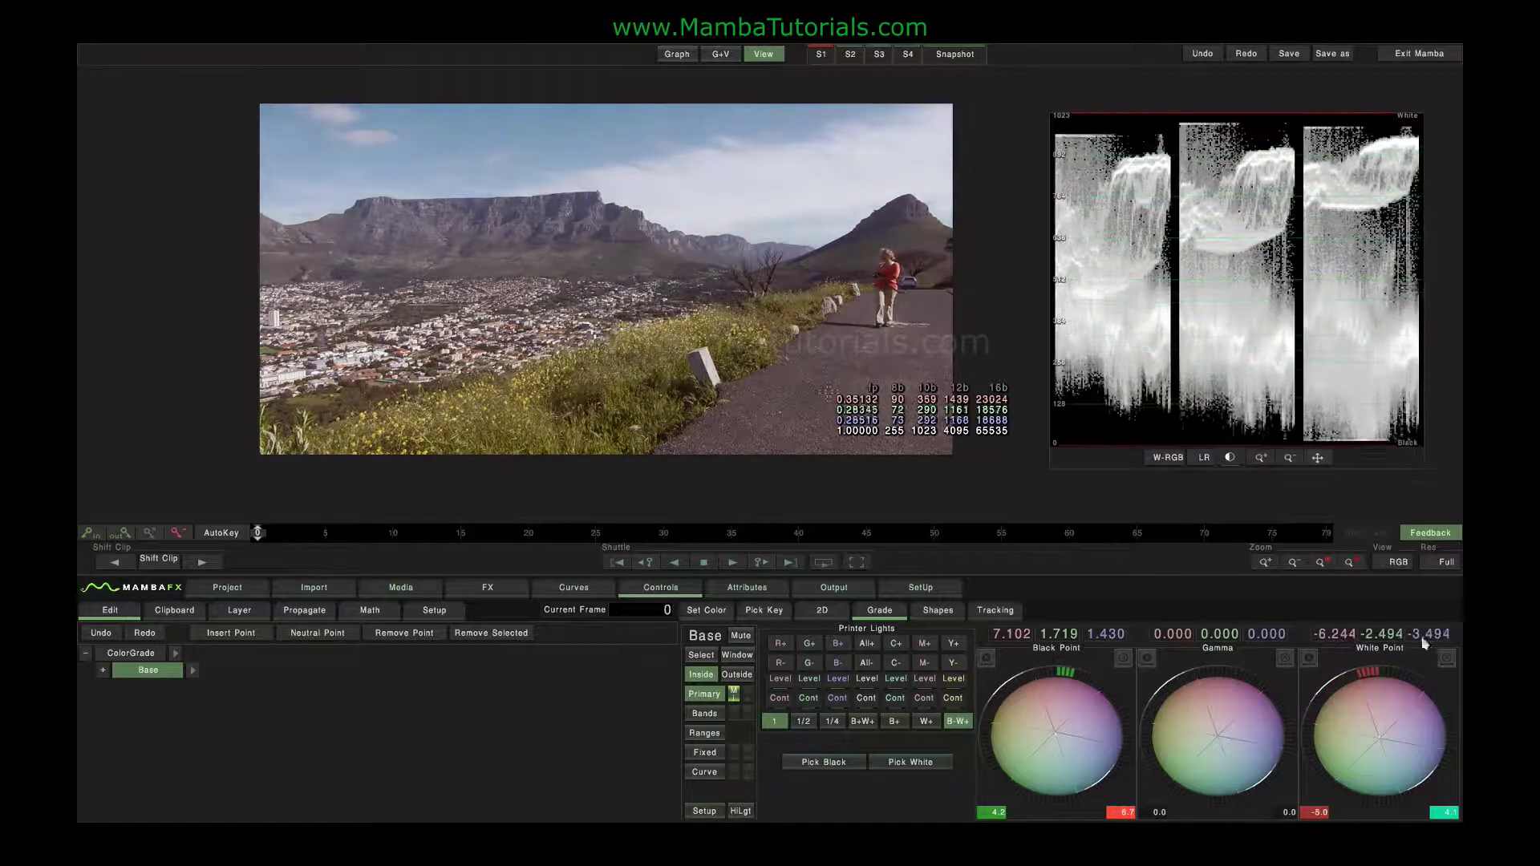
{"action": "left_click_drag", "start_coordinate": [1379, 666], "coordinate": [678, 659]}
Adjust the Bands master levels to 2.314 for Black, 26.08 for Shadows, -20.45 for Highlights and 6.713 for White
{"action": "left_click", "coordinate": [704, 716]}
{"action": "left_click_drag", "start_coordinate": [809, 668], "coordinate": [776, 668]}
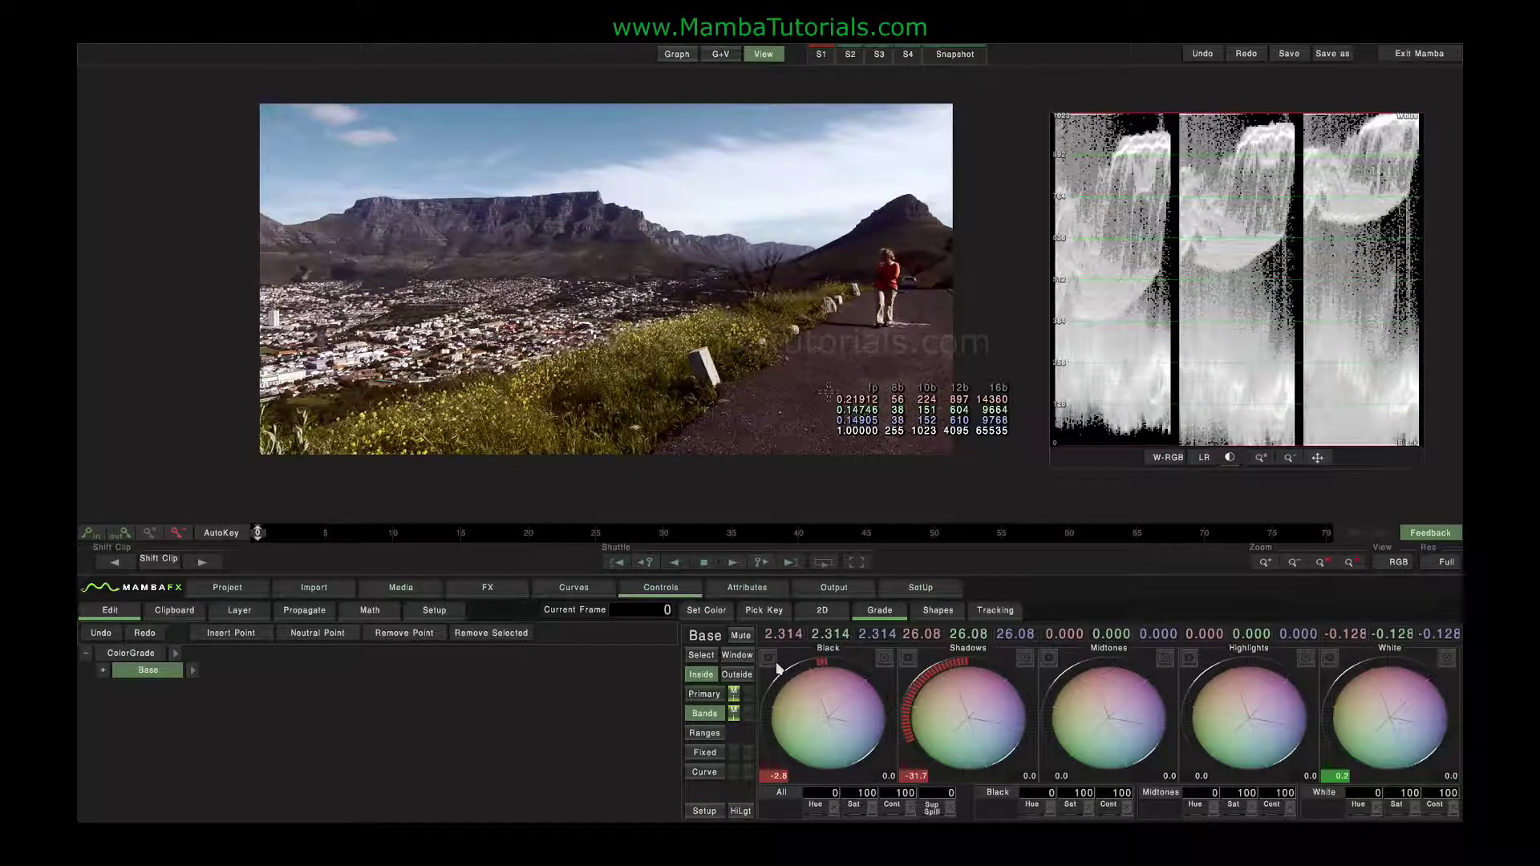
{"action": "left_click_drag", "start_coordinate": [1248, 668], "coordinate": [1292, 669]}
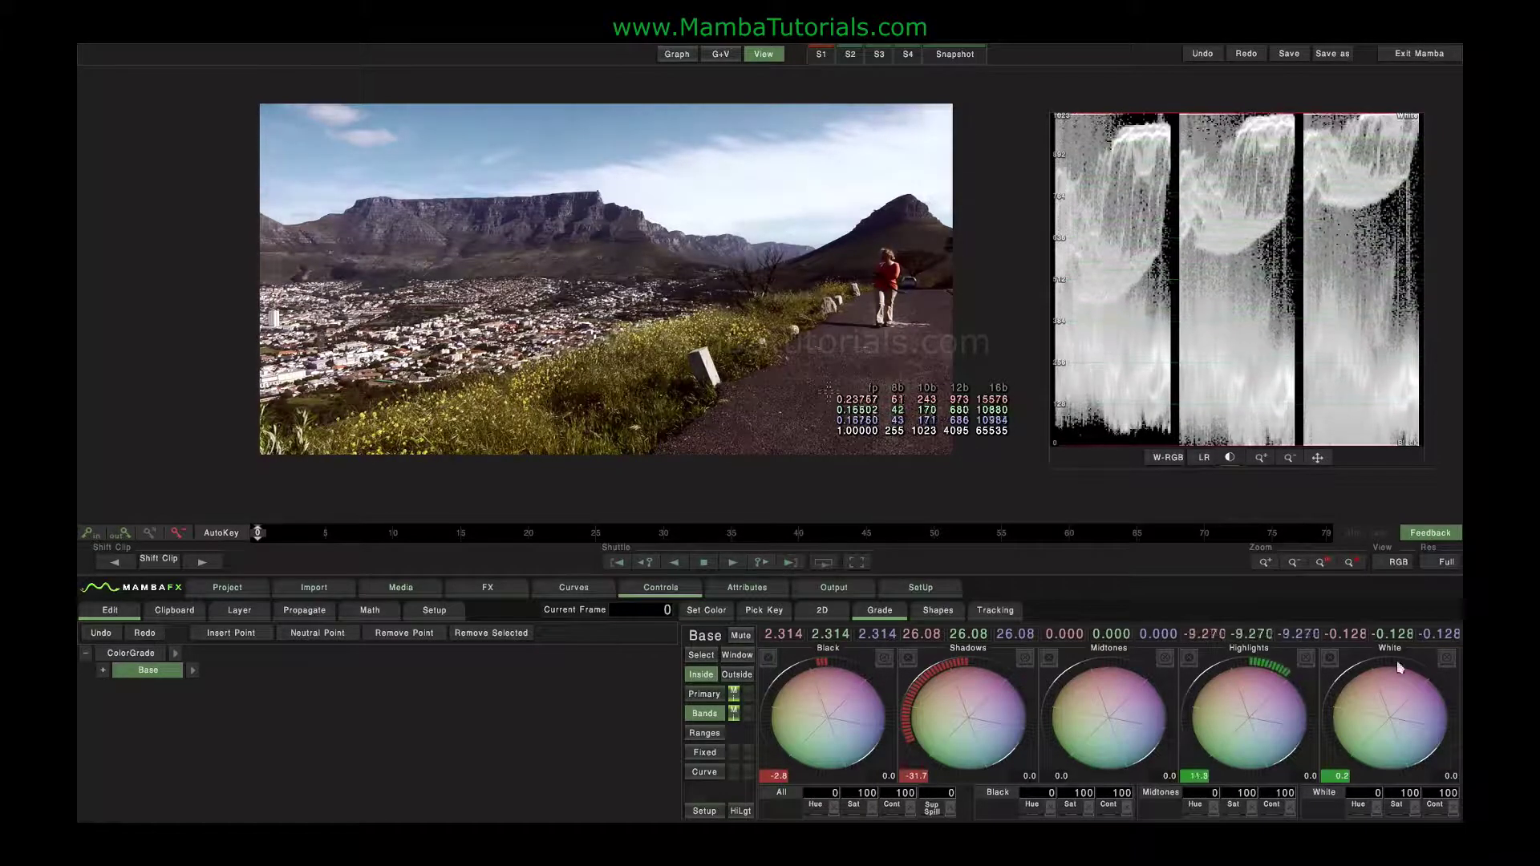
{"action": "left_click_drag", "start_coordinate": [1398, 668], "coordinate": [1323, 668]}
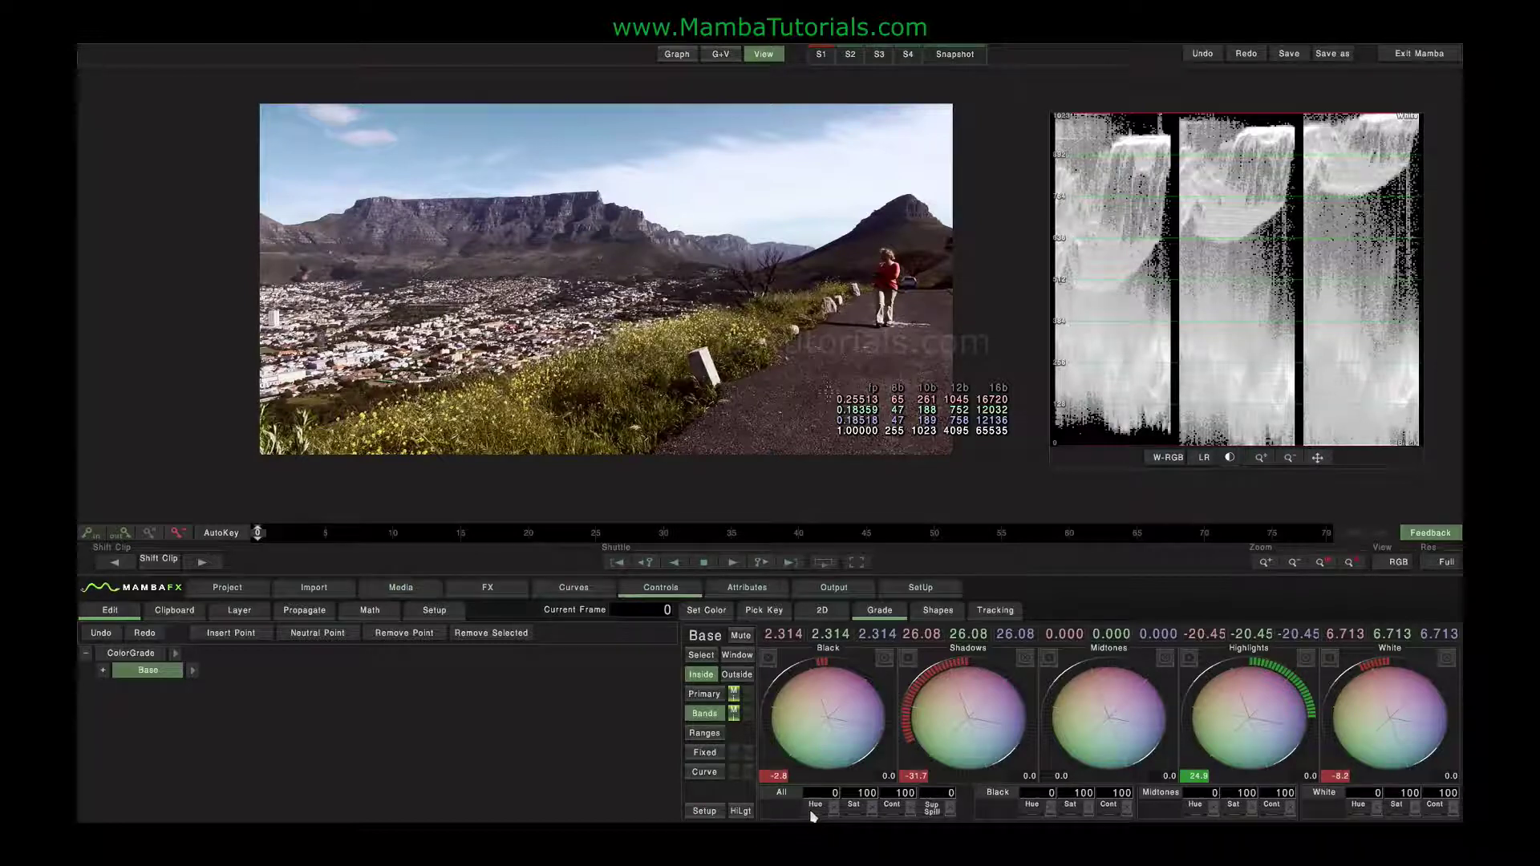
{"action": "left_click_drag", "start_coordinate": [873, 813], "coordinate": [1036, 808]}
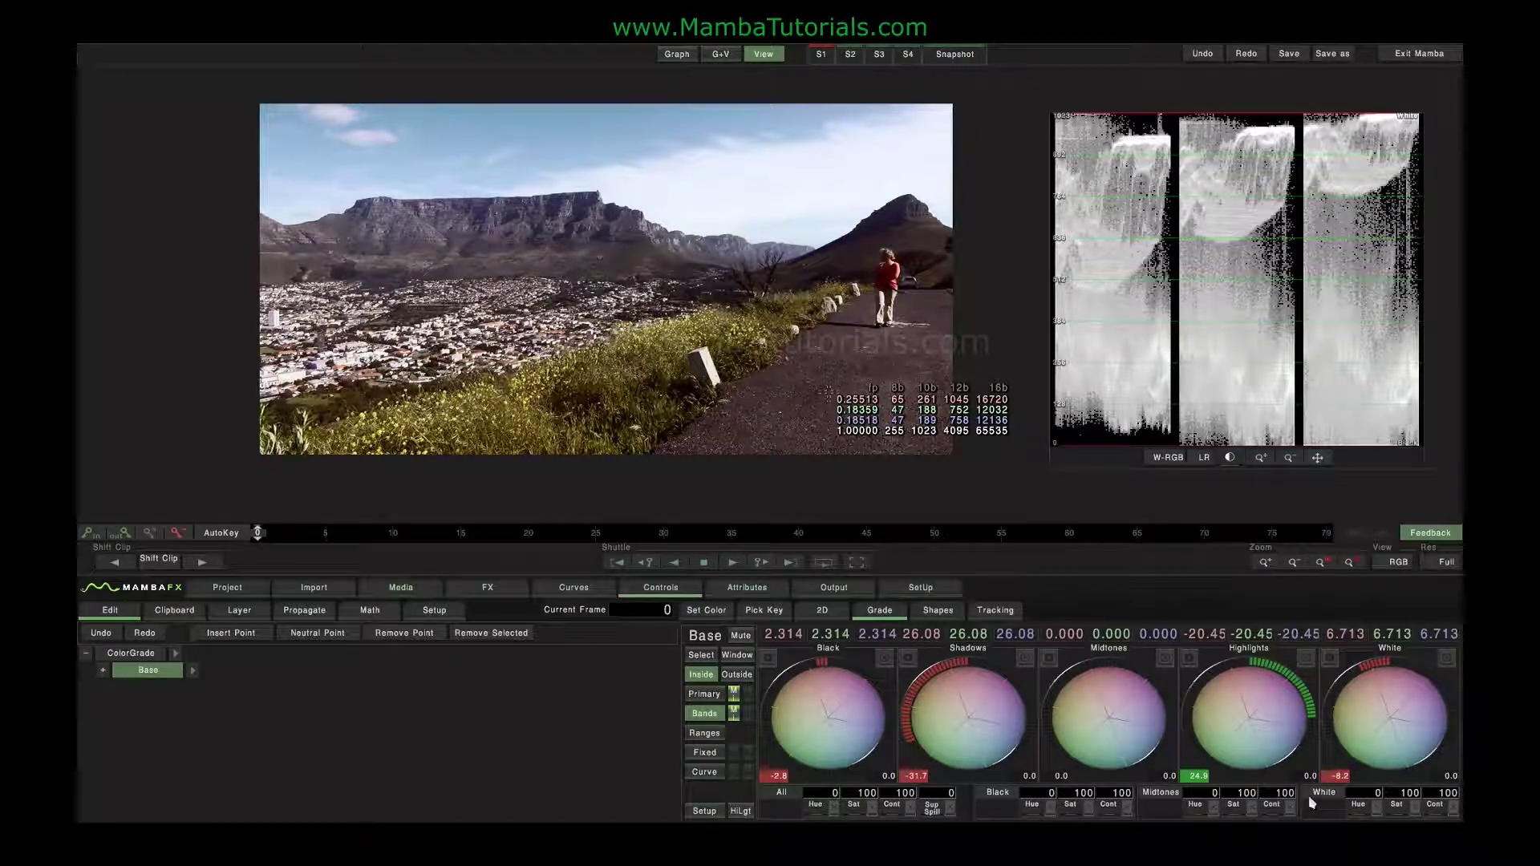
Narrow the tonal Ranges by moving the shadow and highlight curve end points inward
{"action": "left_click", "coordinate": [692, 733]}
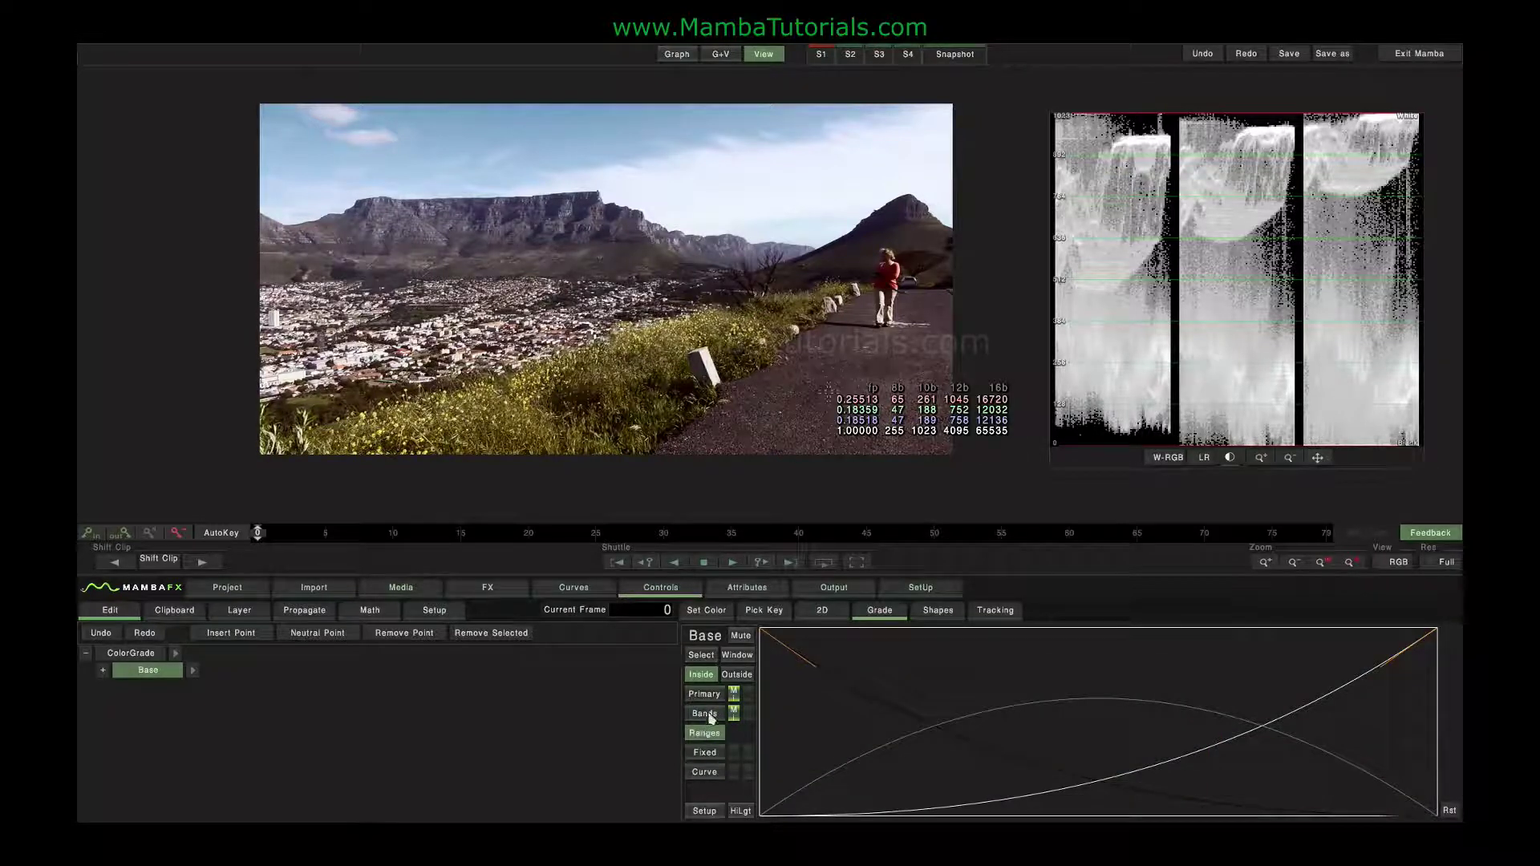
{"action": "left_click", "coordinate": [706, 714]}
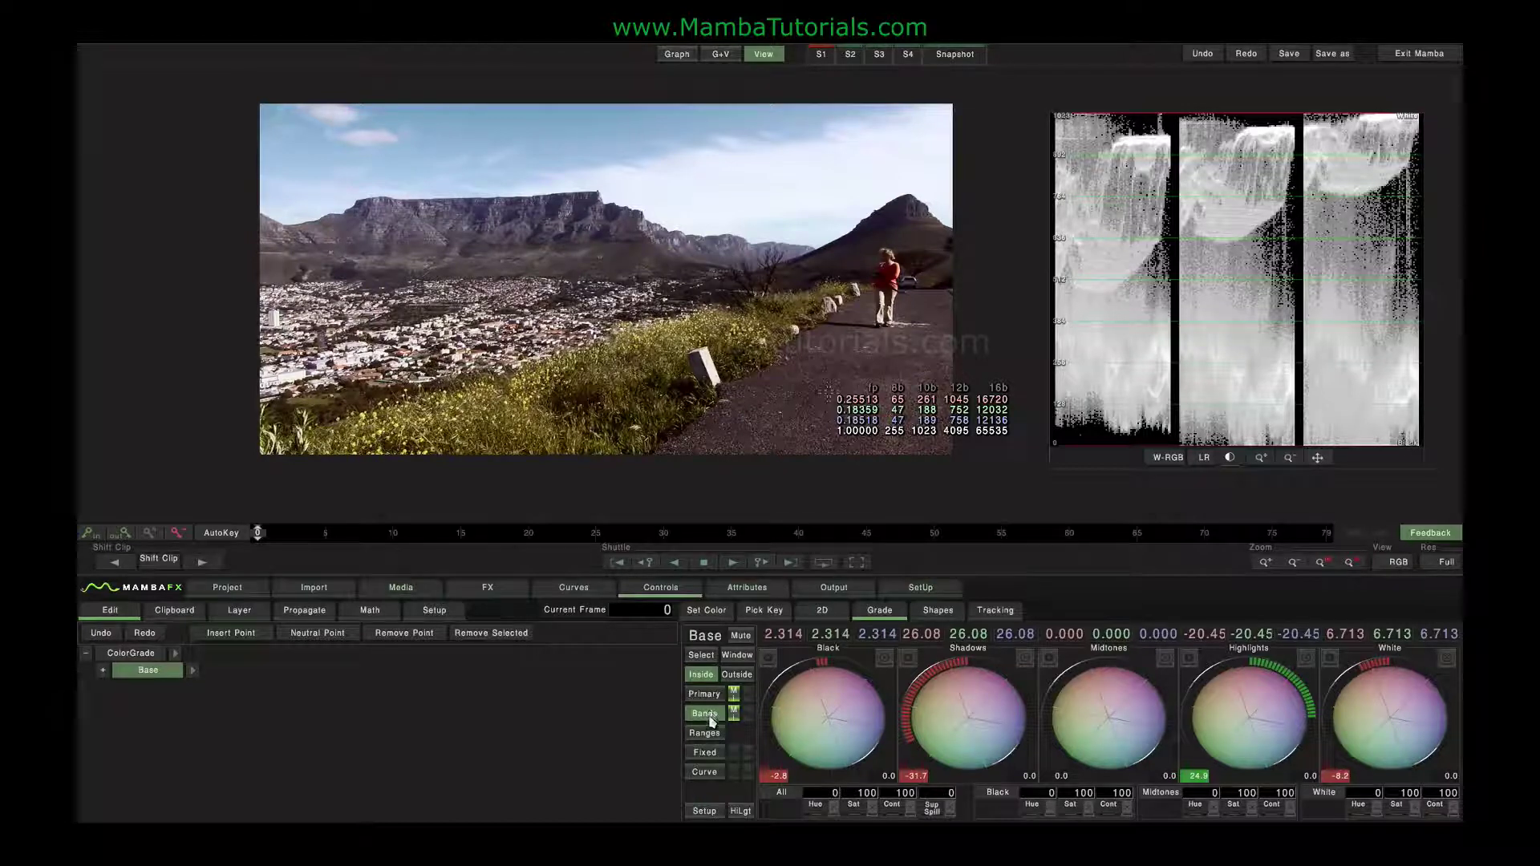
{"action": "left_click", "coordinate": [705, 733]}
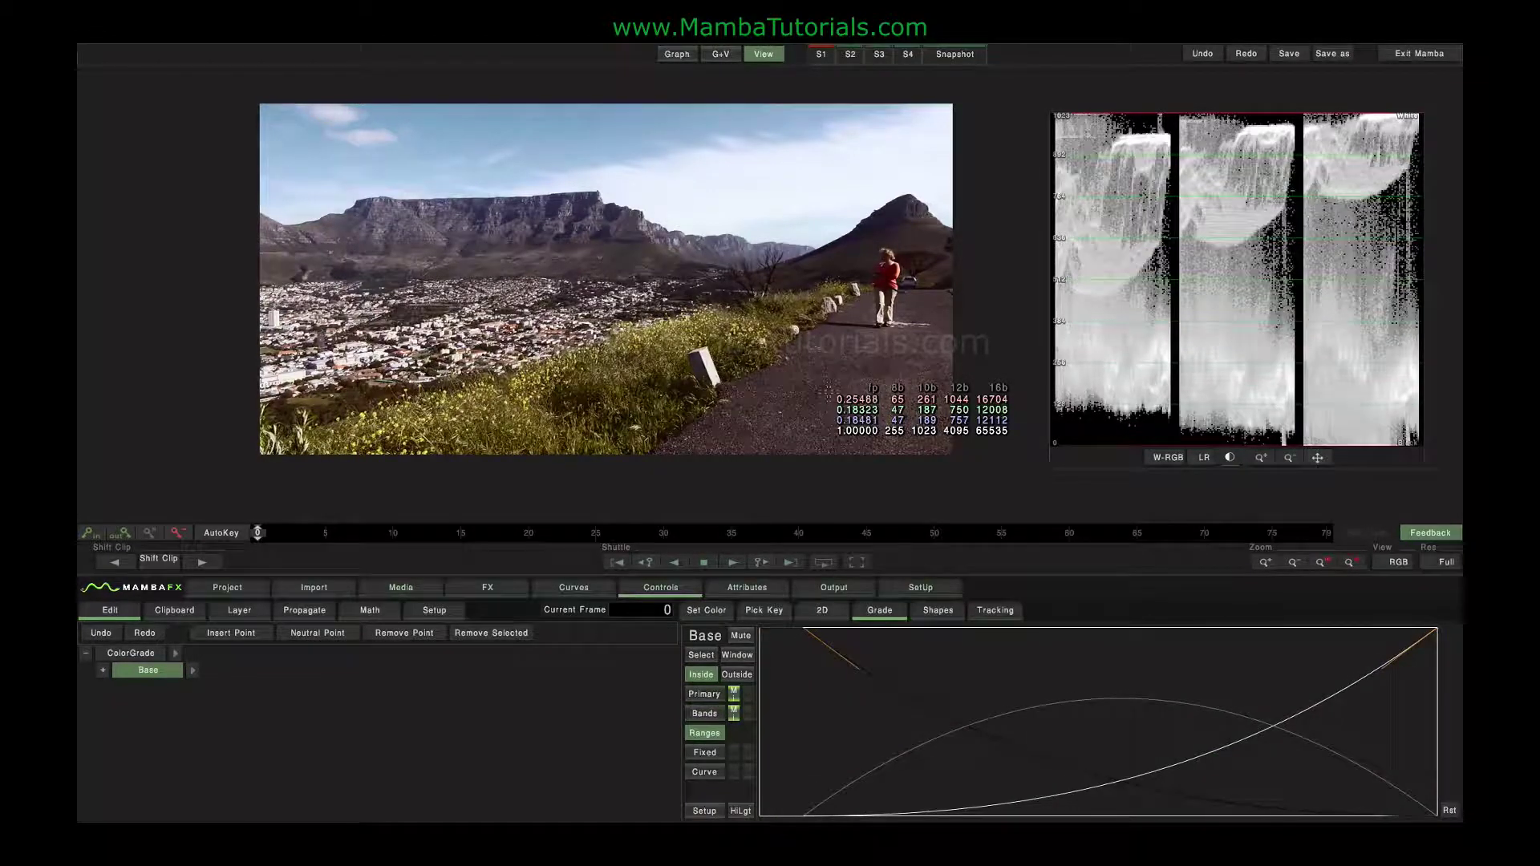
{"action": "left_click_drag", "start_coordinate": [1437, 636], "coordinate": [1354, 633]}
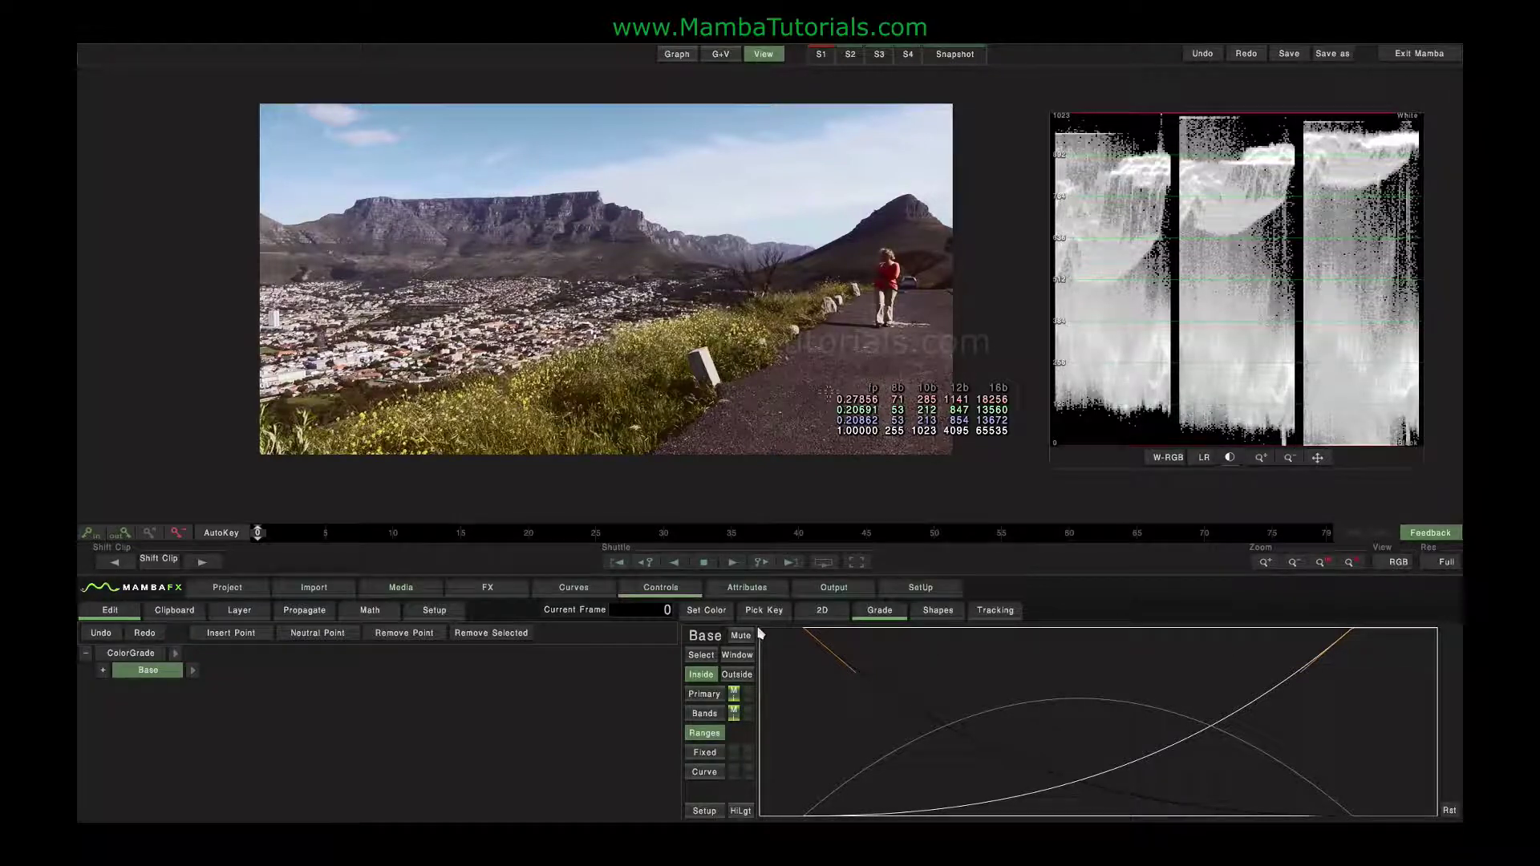
Compare the Ranges curves with the Bands and Primary wheels and return both range end points to the outer corners
{"action": "left_click", "coordinate": [704, 713]}
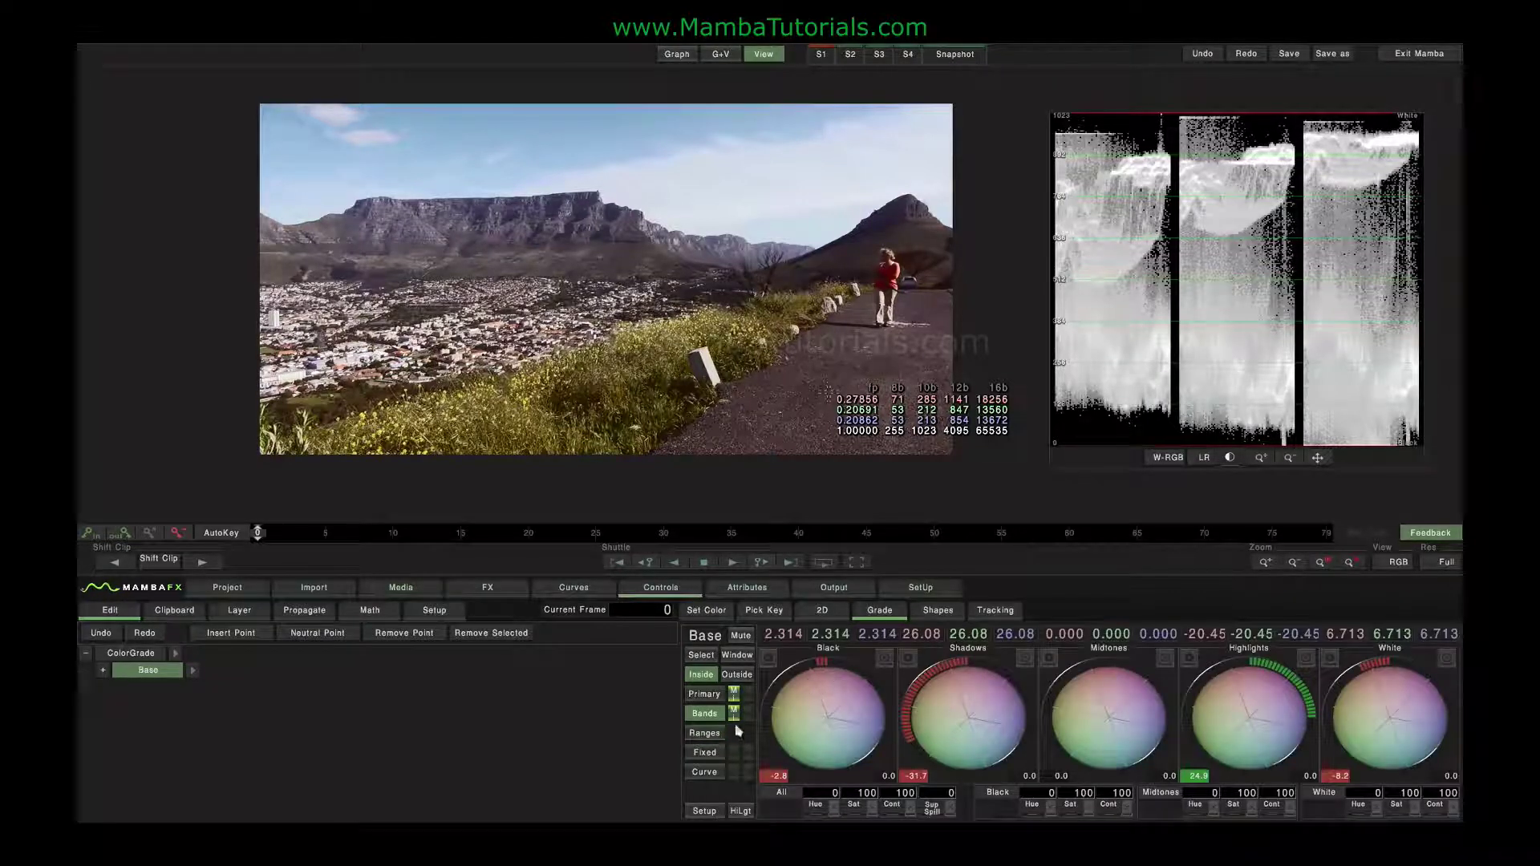
{"action": "left_click", "coordinate": [714, 733]}
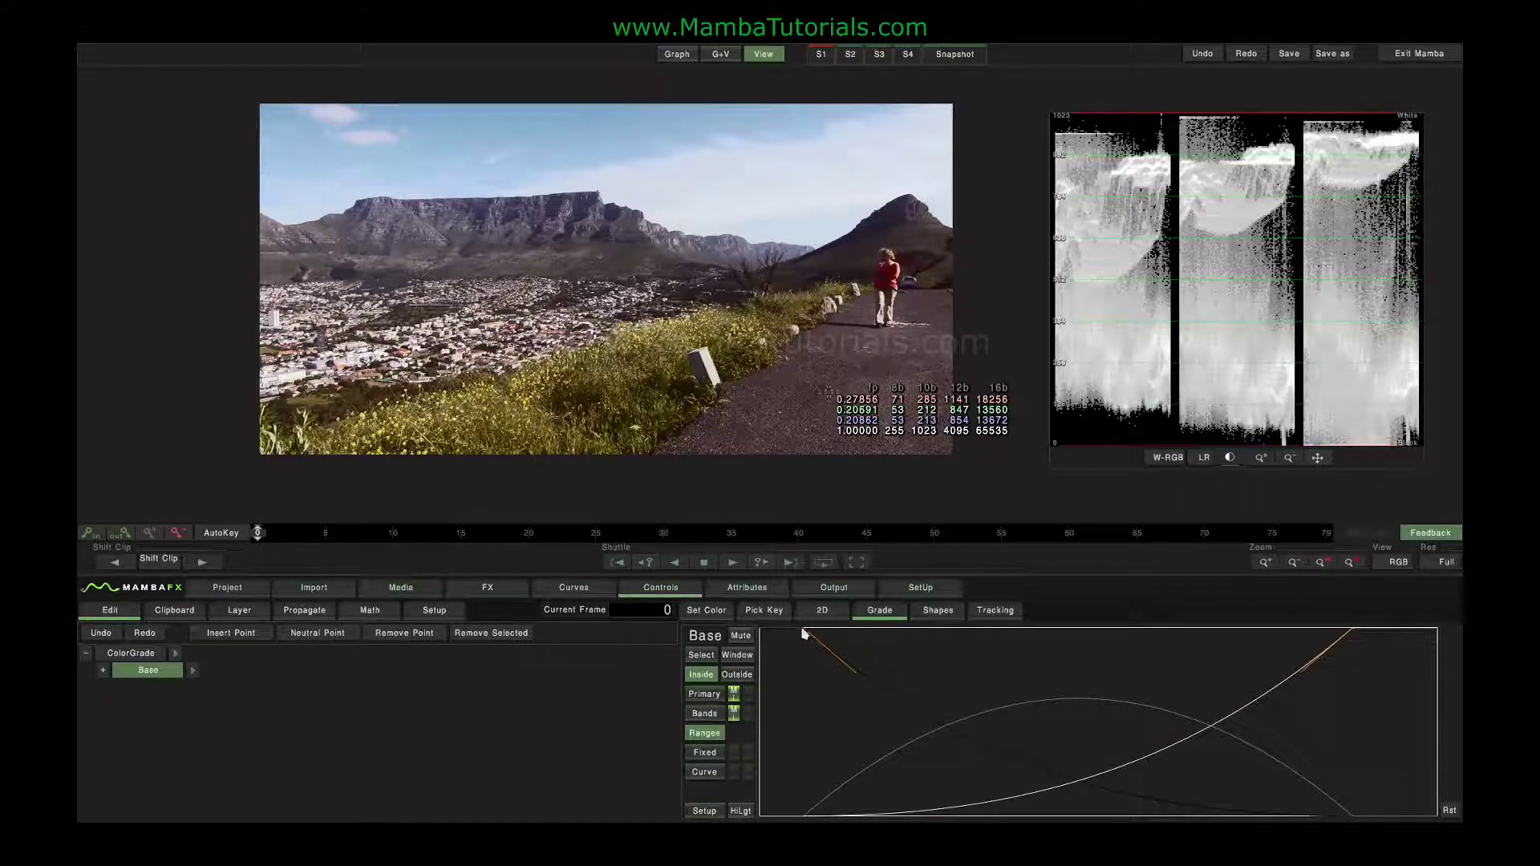
{"action": "left_click", "coordinate": [704, 713]}
{"action": "left_click", "coordinate": [707, 733]}
{"action": "left_click", "coordinate": [722, 713]}
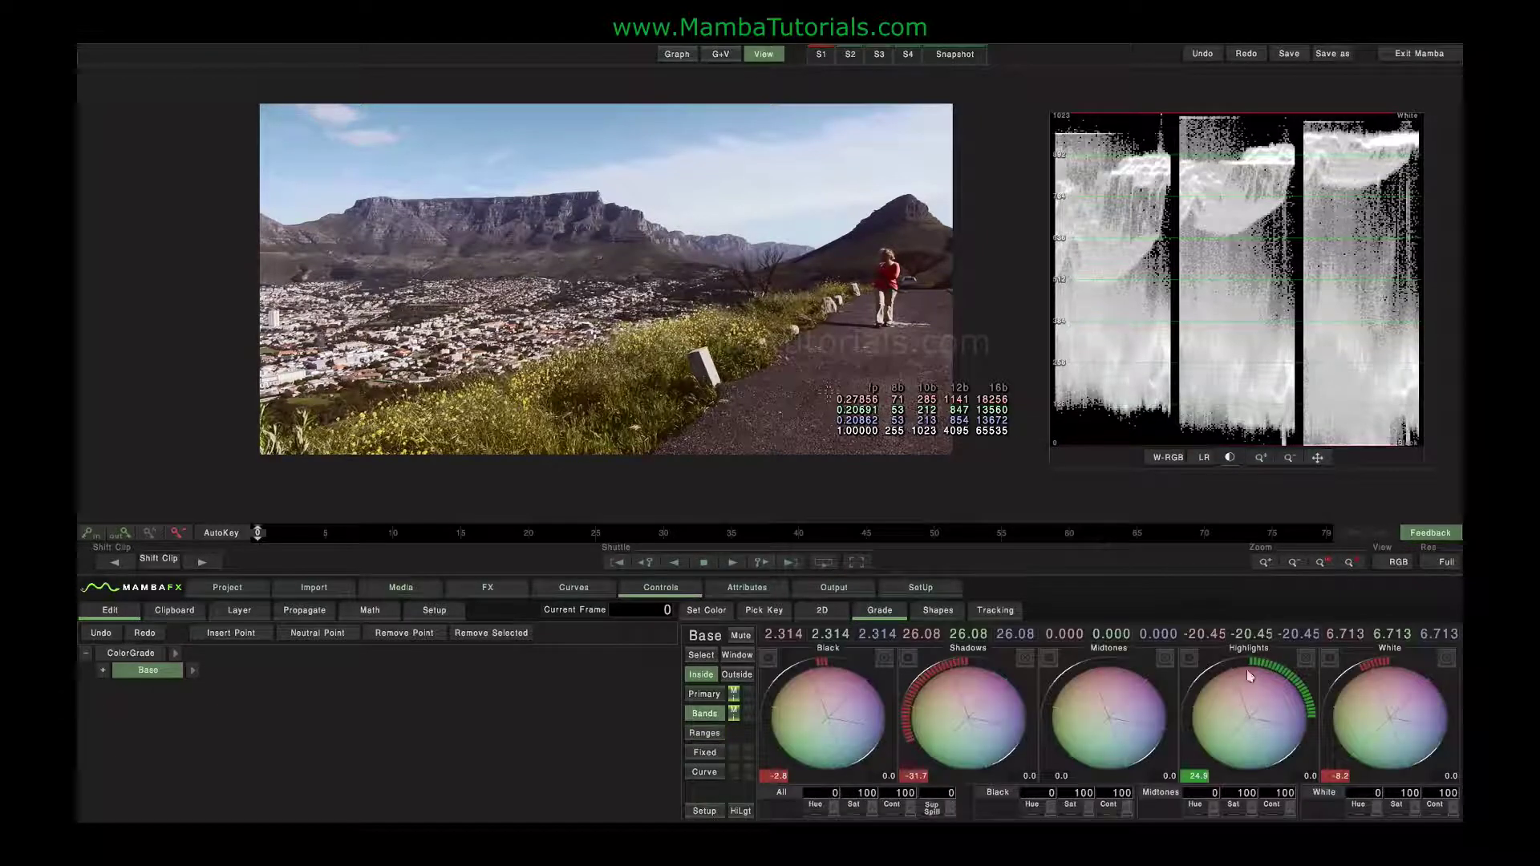
{"action": "left_click", "coordinate": [704, 733]}
{"action": "left_click_drag", "start_coordinate": [806, 632], "coordinate": [1449, 633]}
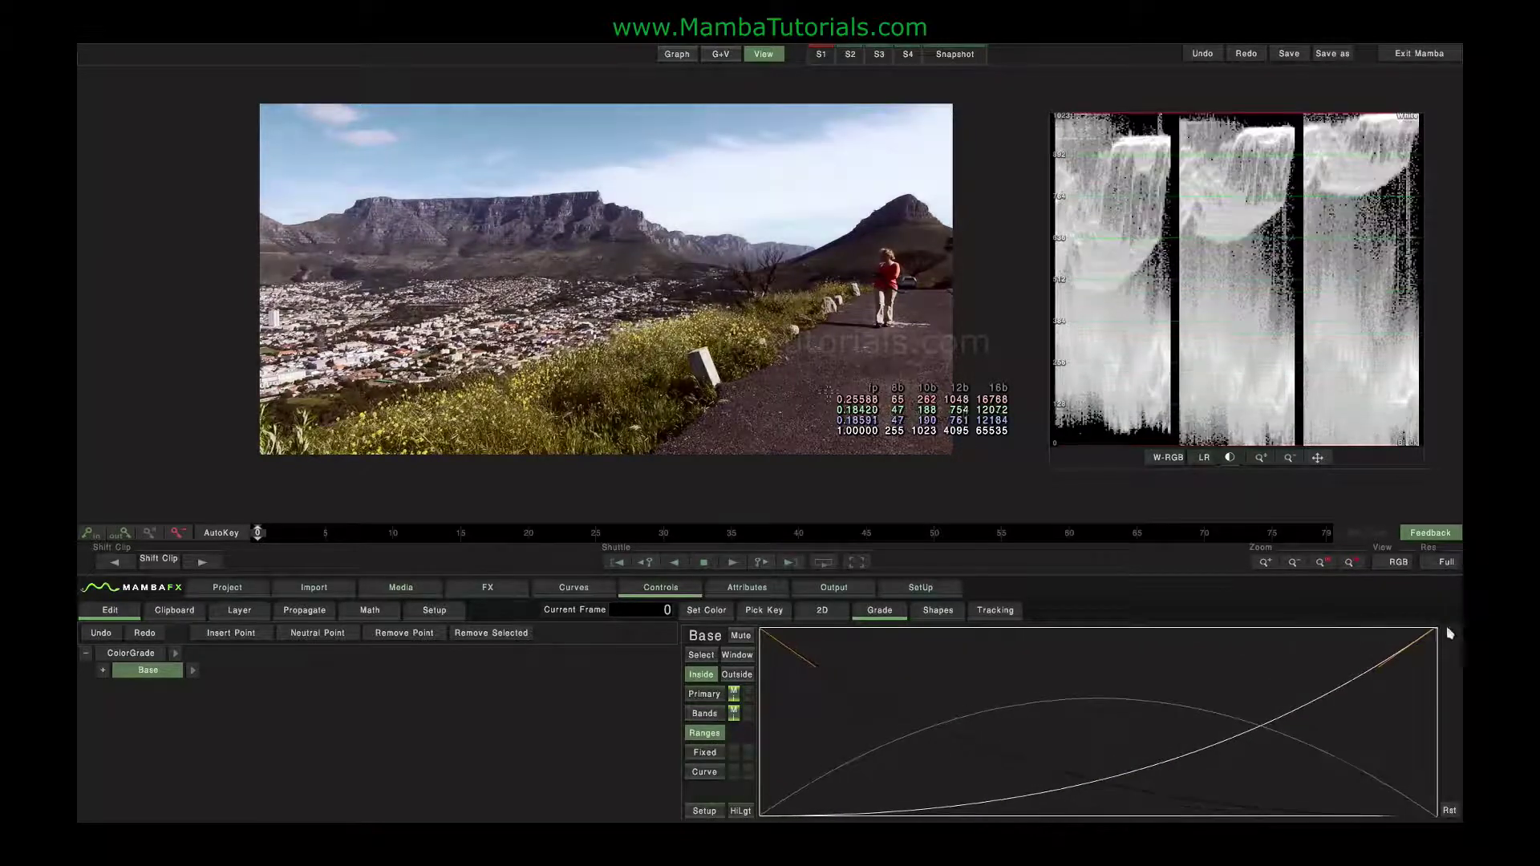
{"action": "left_click", "coordinate": [706, 698]}
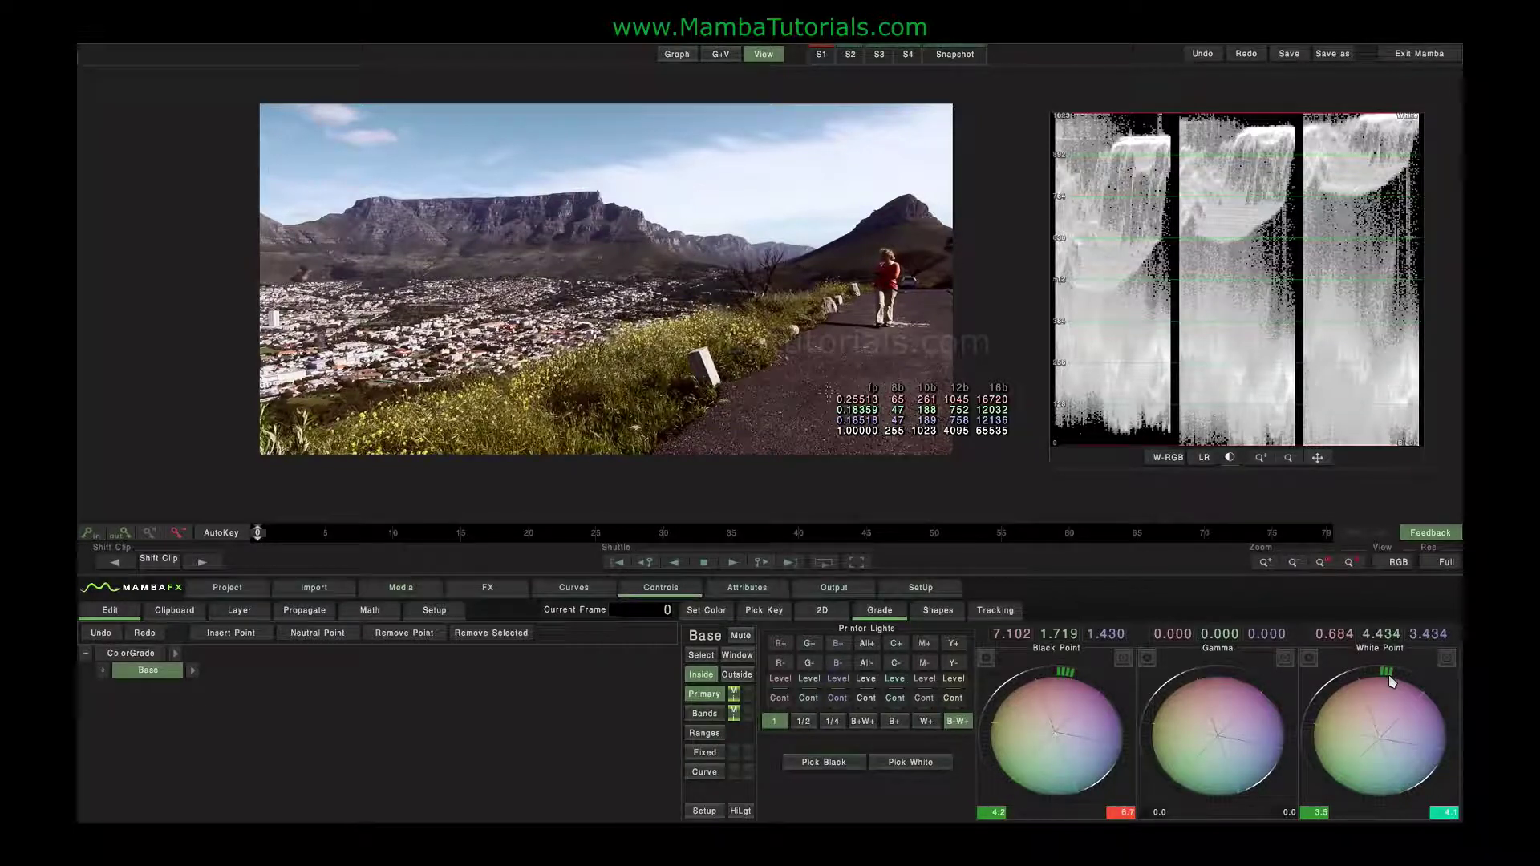
{"action": "left_click", "coordinate": [706, 714]}
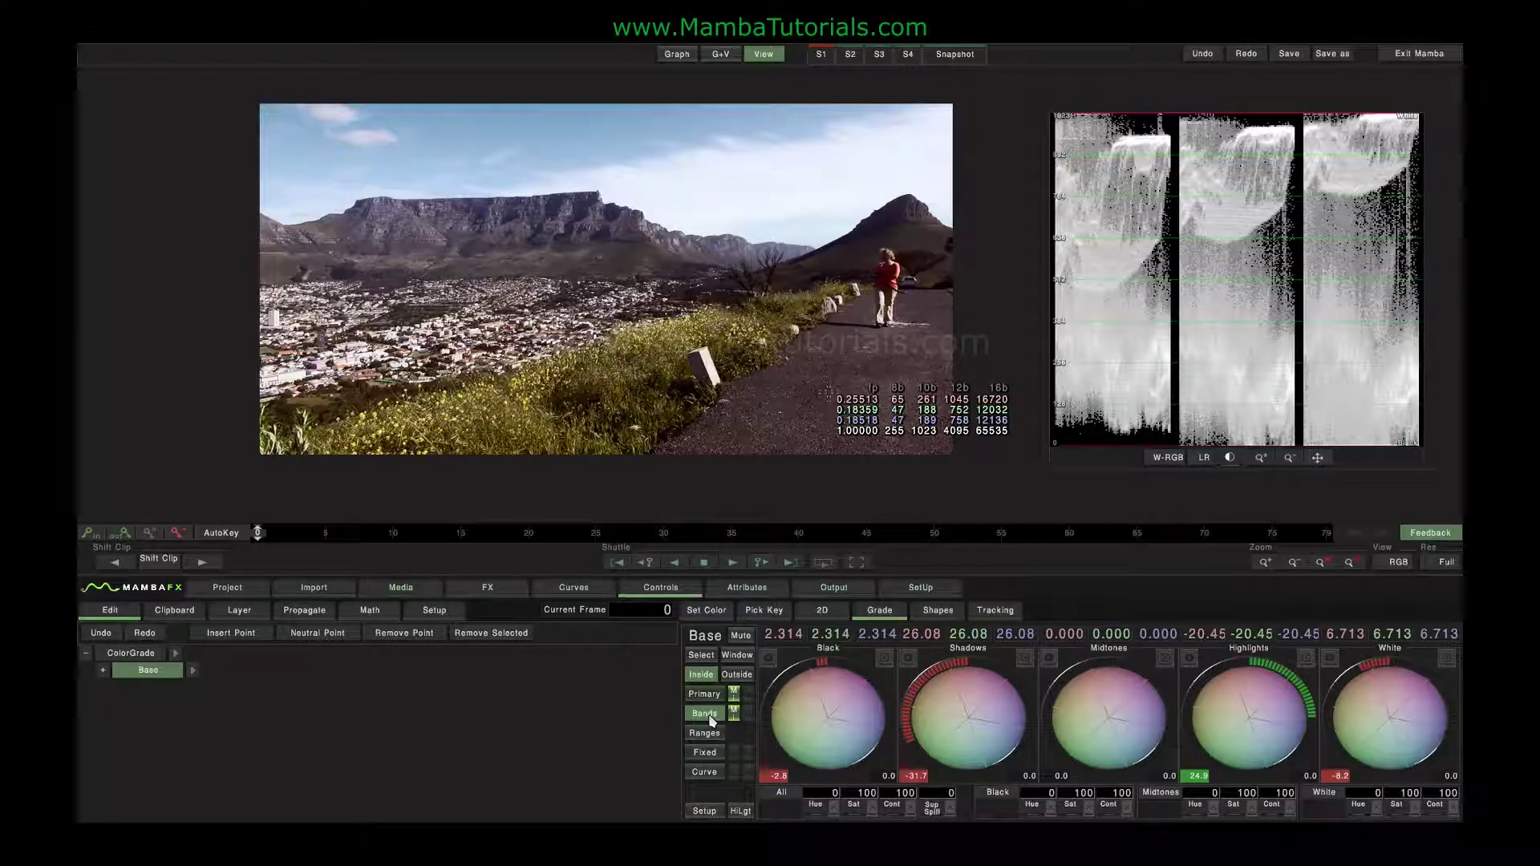
Test the yellow hue shift in the Fixed color sliders, return it to near neutral and raise the yellow saturation
{"action": "left_click", "coordinate": [702, 755]}
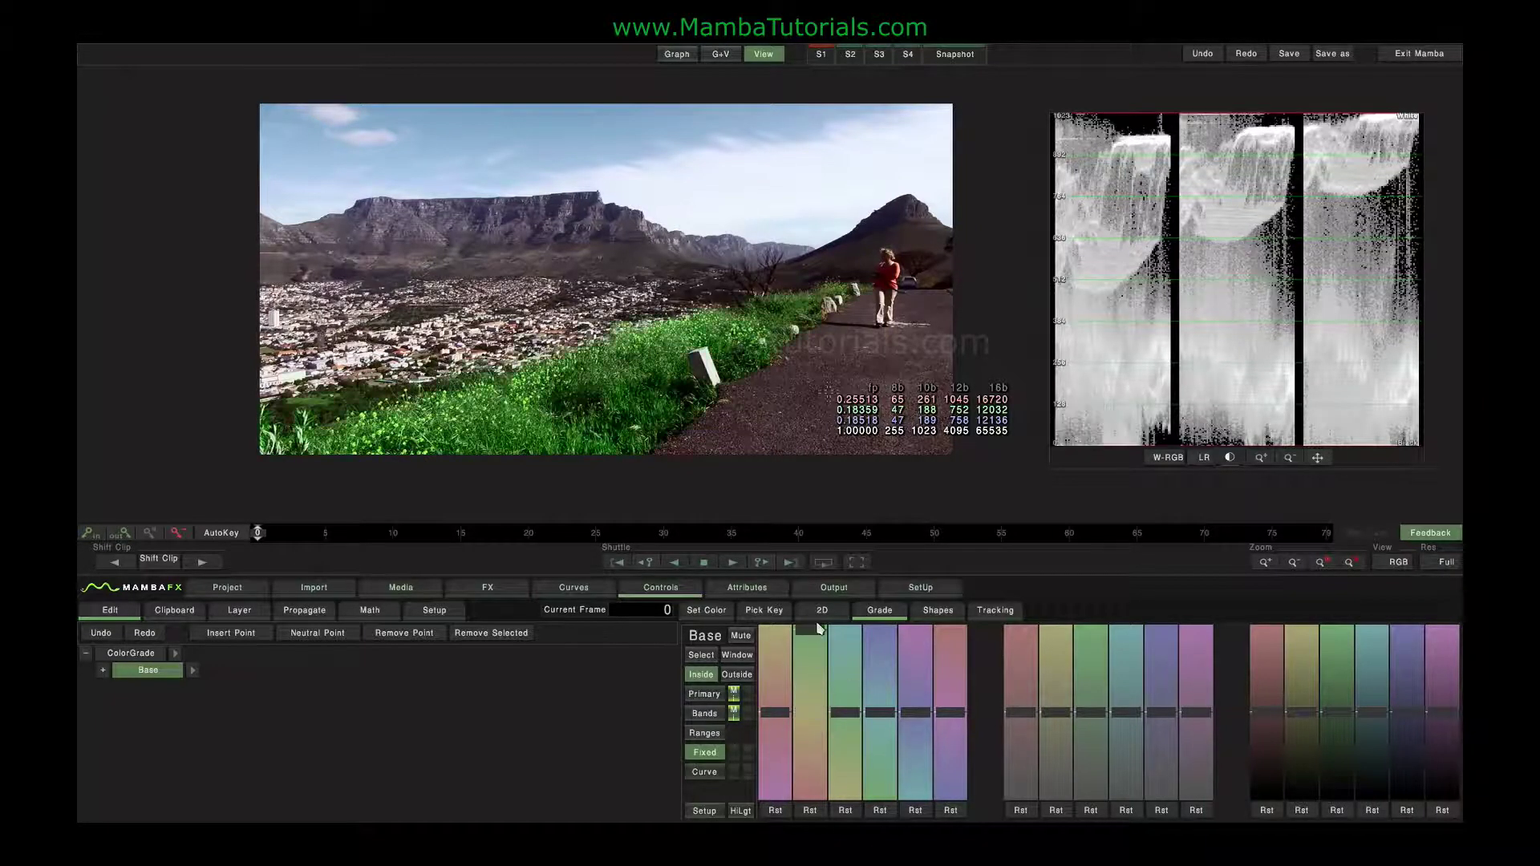
{"action": "mouse_move", "coordinate": [817, 715]}
{"action": "left_mouse_down"}
{"action": "mouse_move", "coordinate": [816, 786]}
{"action": "mouse_move", "coordinate": [816, 642]}
{"action": "mouse_move", "coordinate": [819, 811]}
{"action": "mouse_move", "coordinate": [818, 647]}
{"action": "mouse_move", "coordinate": [814, 785]}
{"action": "mouse_move", "coordinate": [828, 716]}
{"action": "left_mouse_up"}
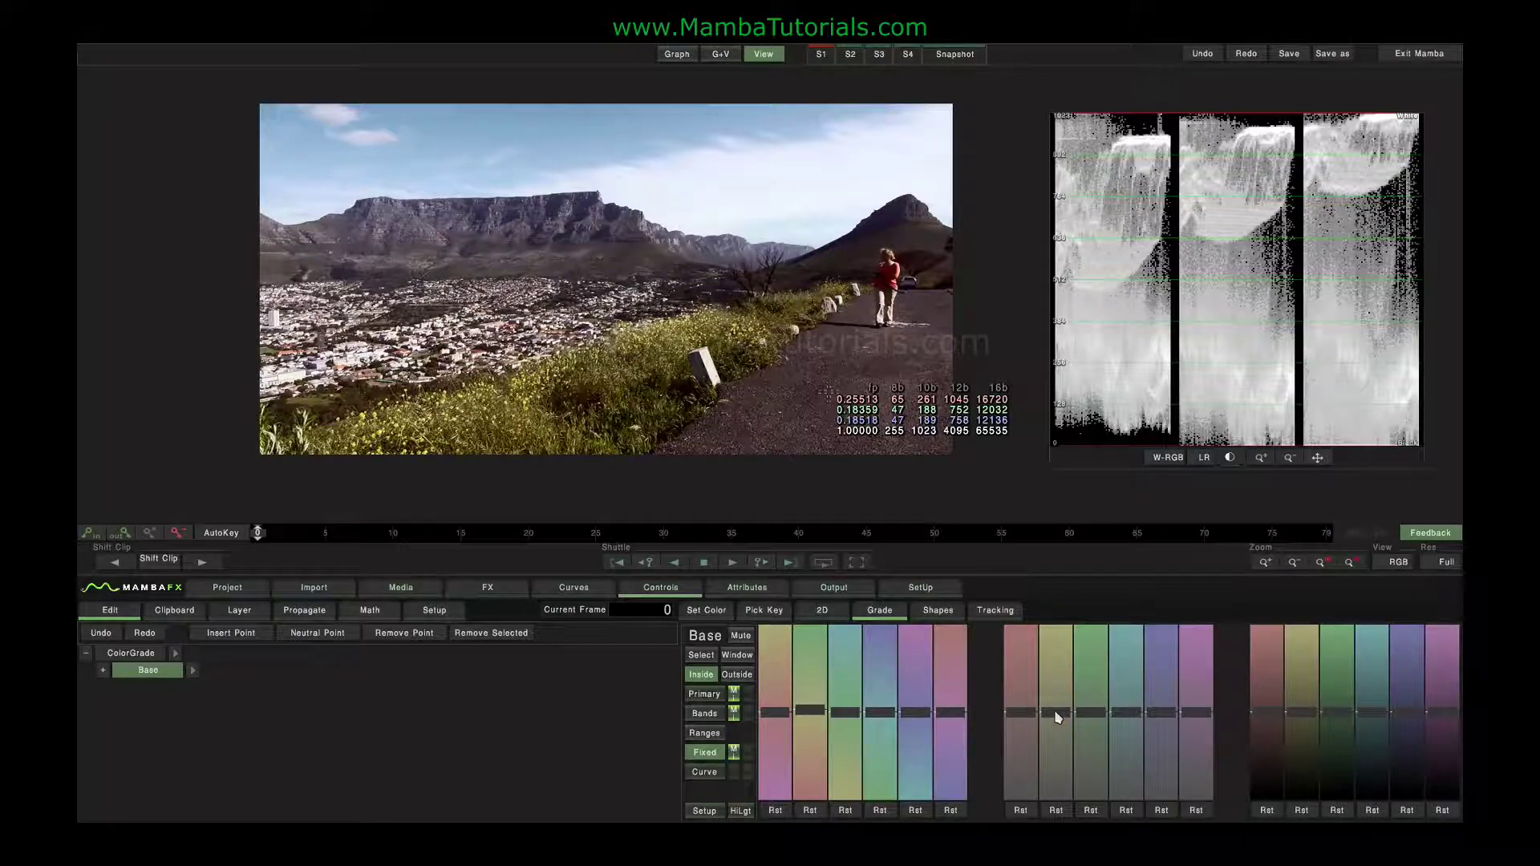
{"action": "left_click_drag", "start_coordinate": [1056, 716], "coordinate": [1067, 683]}
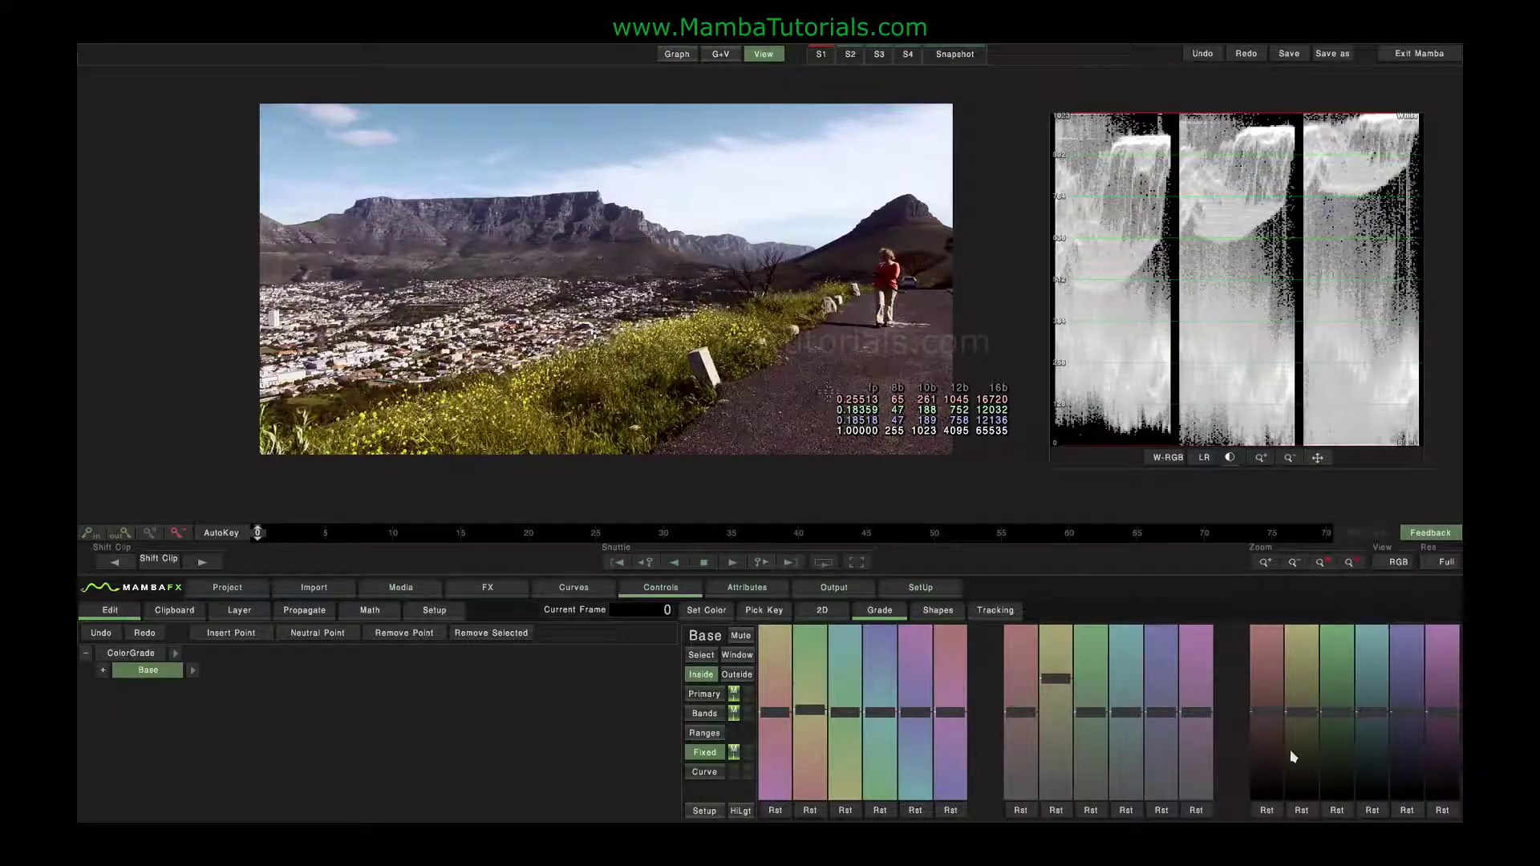
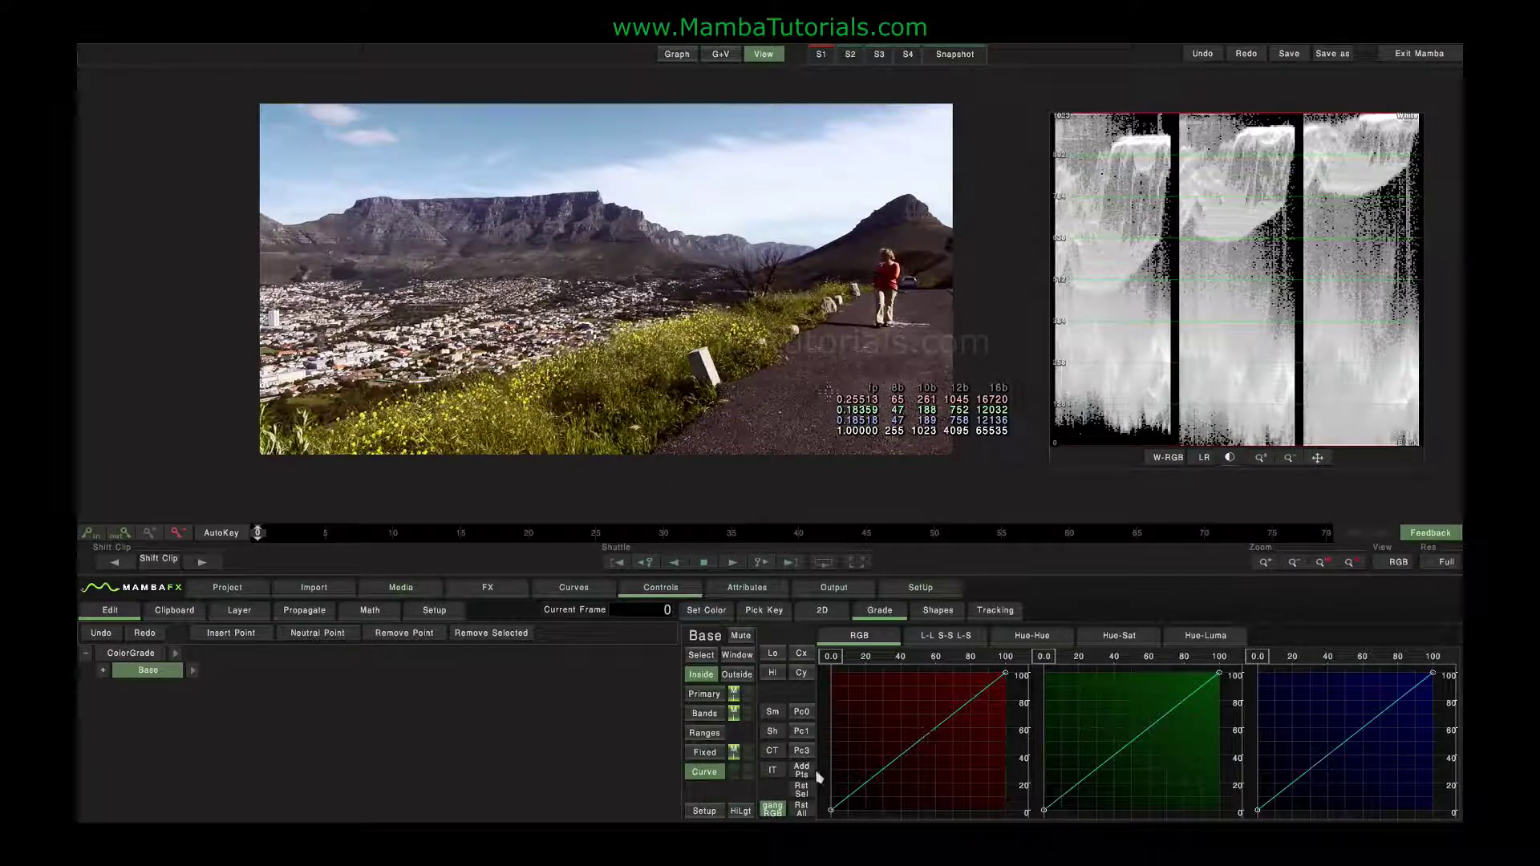
Ungang the RGB curves and shape the red curve into an S with points at about 21.9 and 71.5
{"action": "left_click", "coordinate": [774, 808]}
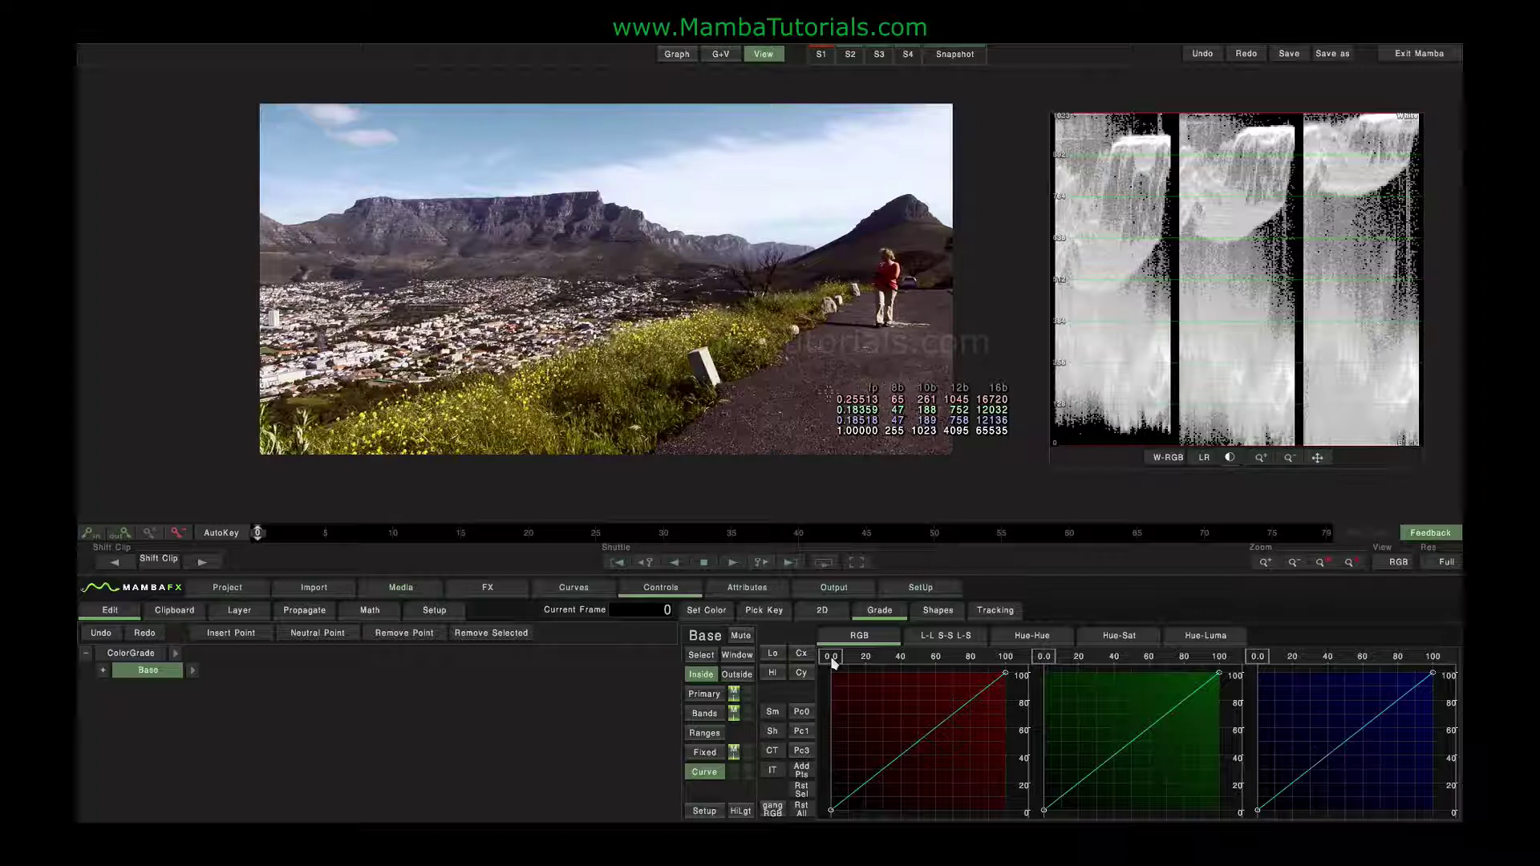
{"action": "mouse_move", "coordinate": [833, 663]}
{"action": "left_mouse_down"}
{"action": "mouse_move", "coordinate": [1007, 668]}
{"action": "mouse_move", "coordinate": [831, 662]}
{"action": "left_mouse_up"}
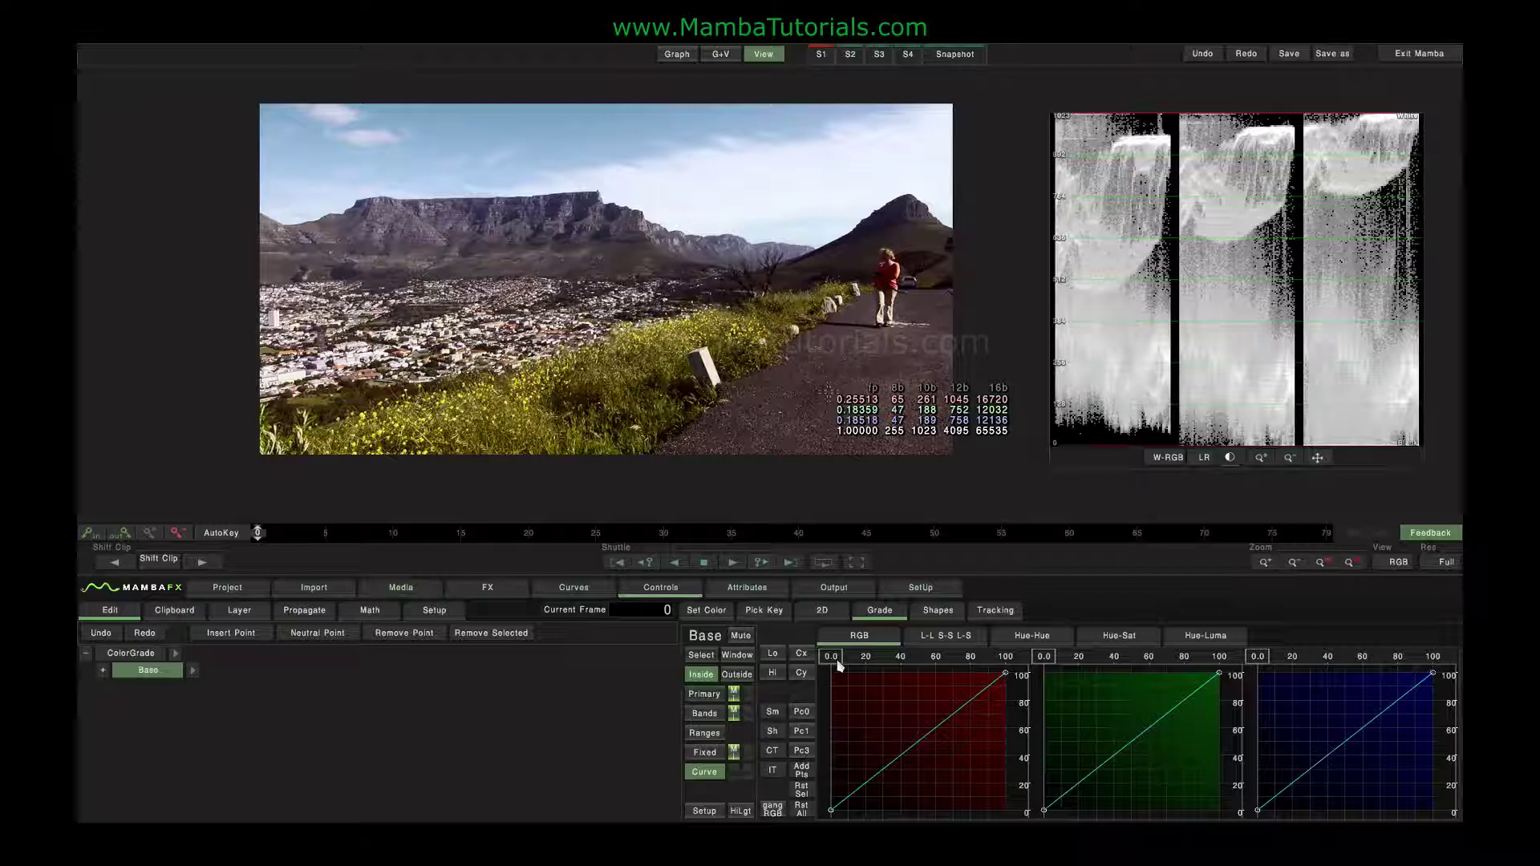
{"action": "left_click_drag", "start_coordinate": [831, 657], "coordinate": [868, 659]}
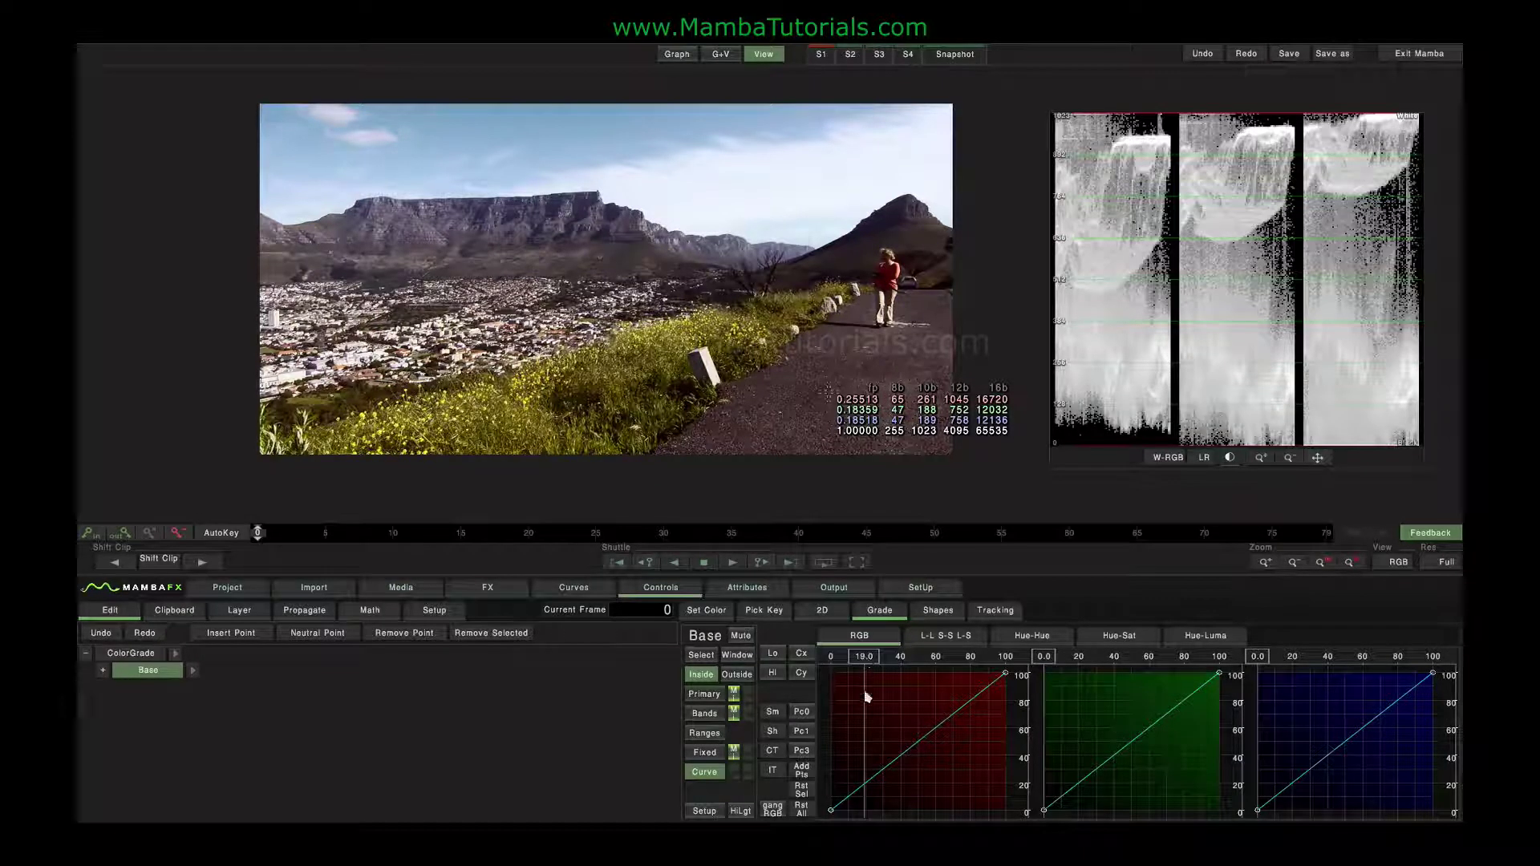
{"action": "mouse_move", "coordinate": [864, 788]}
{"action": "left_mouse_down"}
{"action": "mouse_move", "coordinate": [870, 760]}
{"action": "mouse_move", "coordinate": [869, 796]}
{"action": "left_mouse_up"}
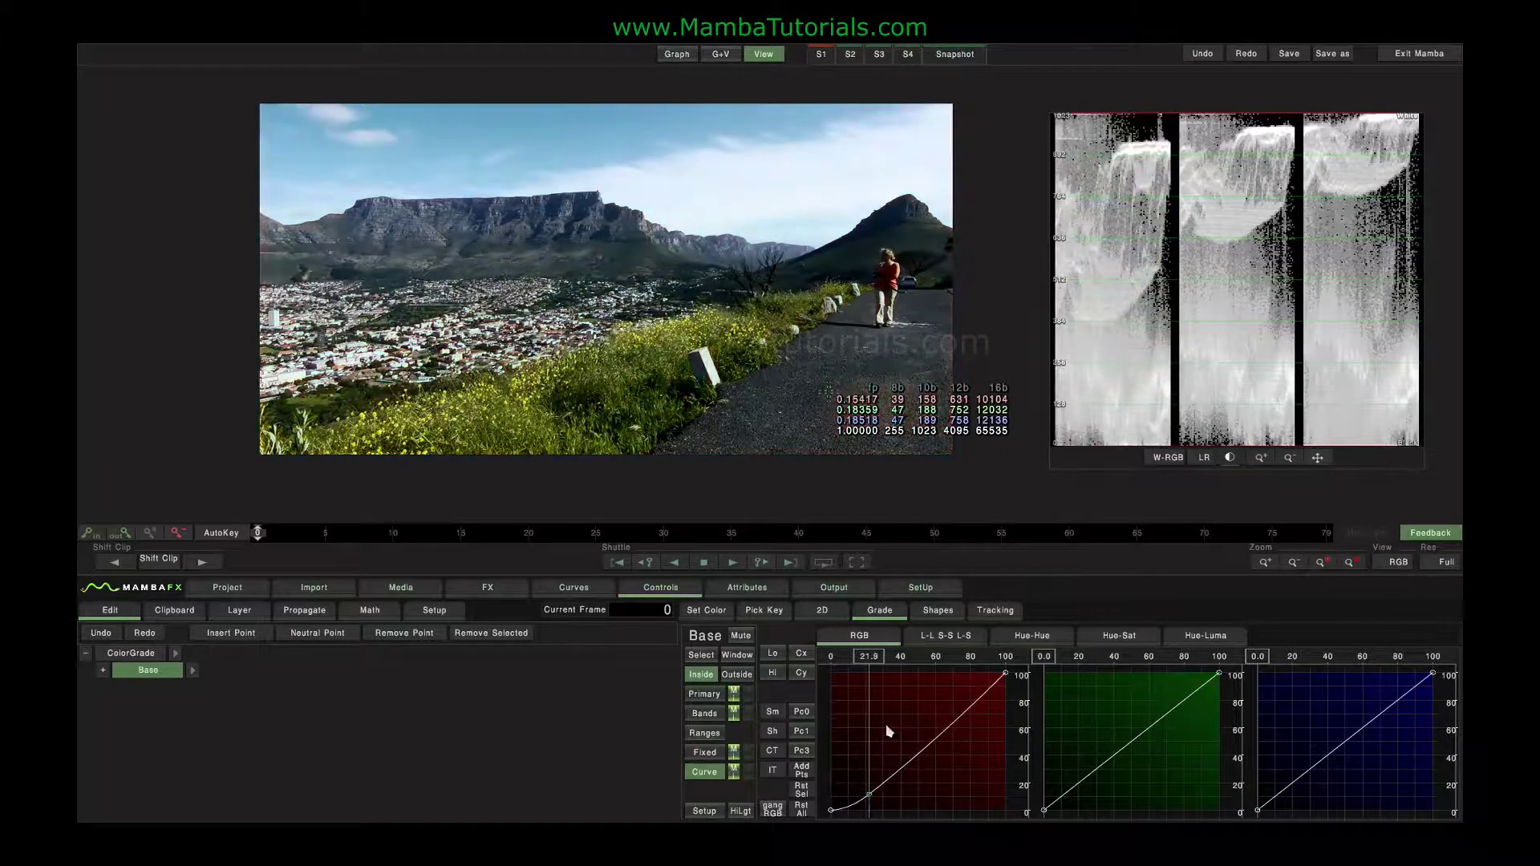
{"action": "left_click", "coordinate": [950, 726]}
{"action": "left_click_drag", "start_coordinate": [962, 728], "coordinate": [966, 696]}
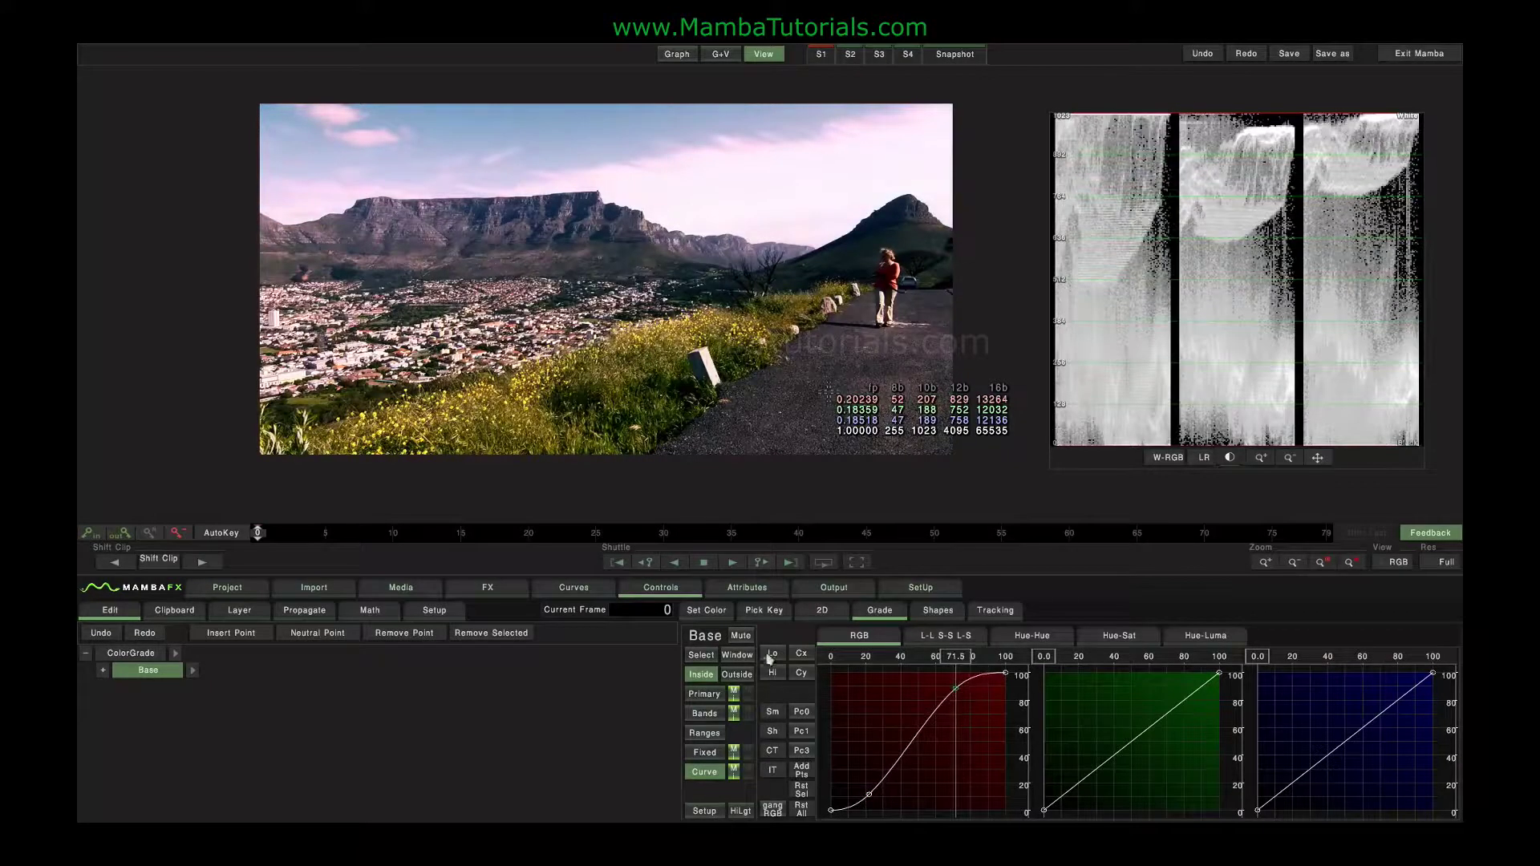
Magnify the low end of the curves and return to full range, and lower the red curve's upper point slightly with Cx enabled
{"action": "left_click", "coordinate": [774, 655]}
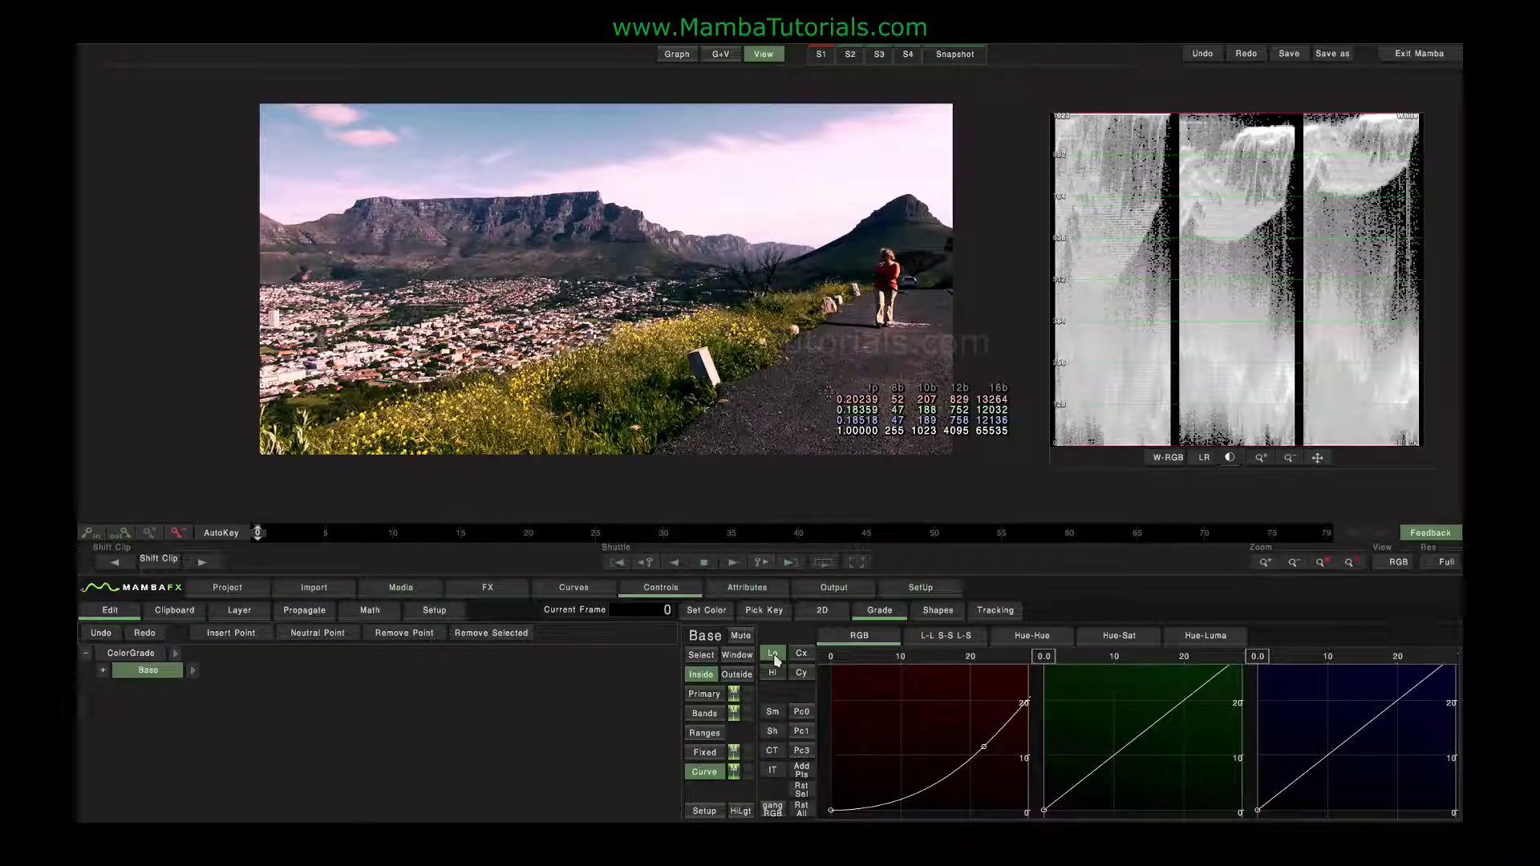
{"action": "left_click", "coordinate": [773, 655]}
{"action": "left_click", "coordinate": [774, 656]}
{"action": "left_click", "coordinate": [774, 655]}
{"action": "left_click", "coordinate": [801, 654]}
{"action": "mouse_move", "coordinate": [970, 691]}
{"action": "left_mouse_down"}
{"action": "mouse_move", "coordinate": [992, 688]}
{"action": "mouse_move", "coordinate": [986, 713]}
{"action": "mouse_move", "coordinate": [979, 689]}
{"action": "left_mouse_up"}
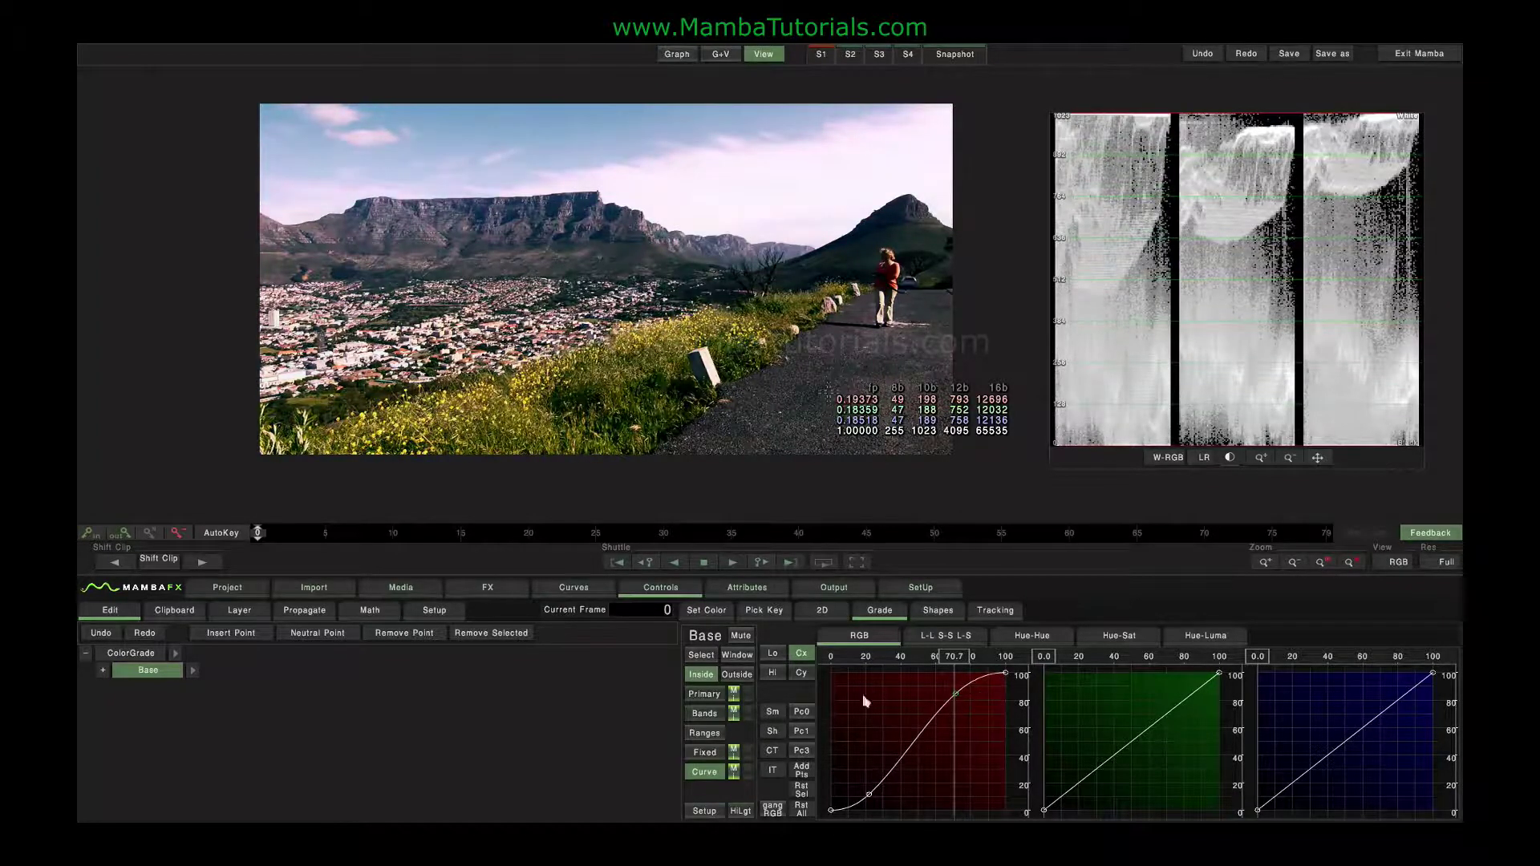
Try sharp and smooth handles on the red curve's upper point, and reset the curve to a straight line
{"action": "left_click", "coordinate": [772, 714]}
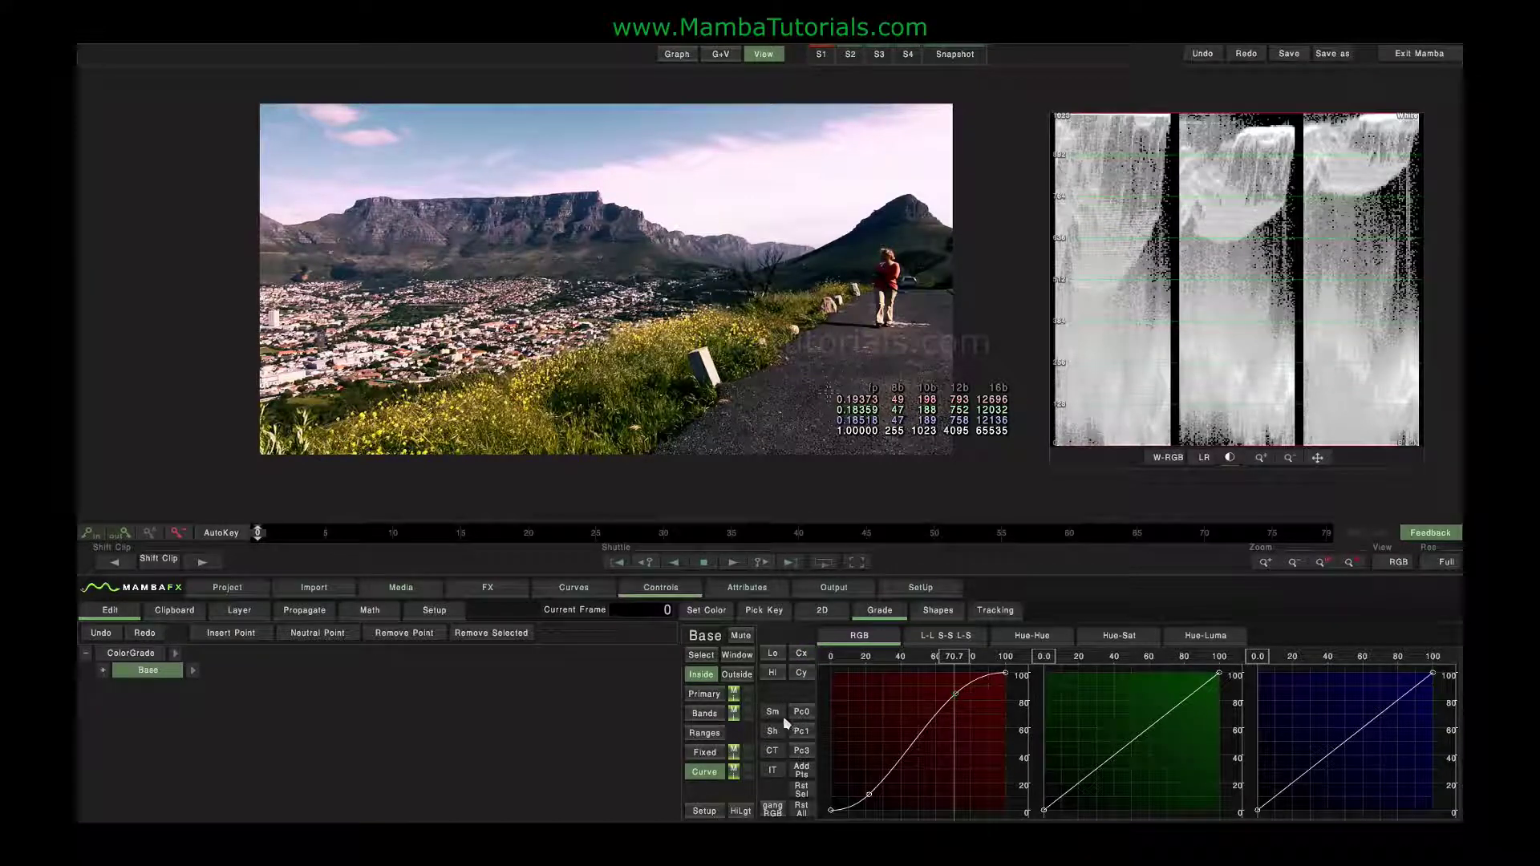
{"action": "left_click", "coordinate": [773, 733]}
{"action": "left_click", "coordinate": [771, 750]}
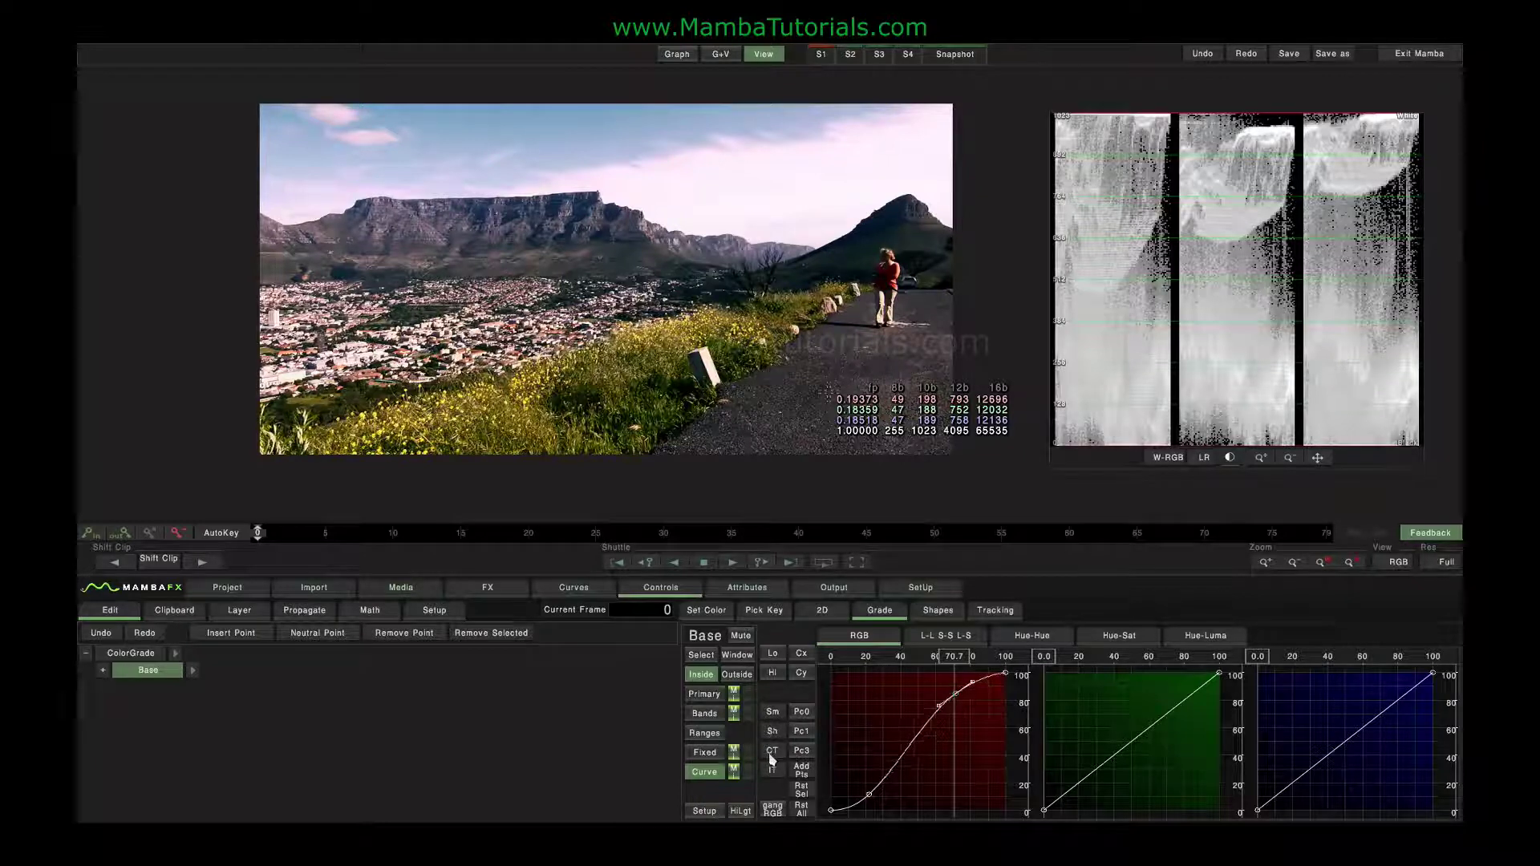
{"action": "left_click_drag", "start_coordinate": [937, 702], "coordinate": [928, 711]}
{"action": "left_click", "coordinate": [773, 714]}
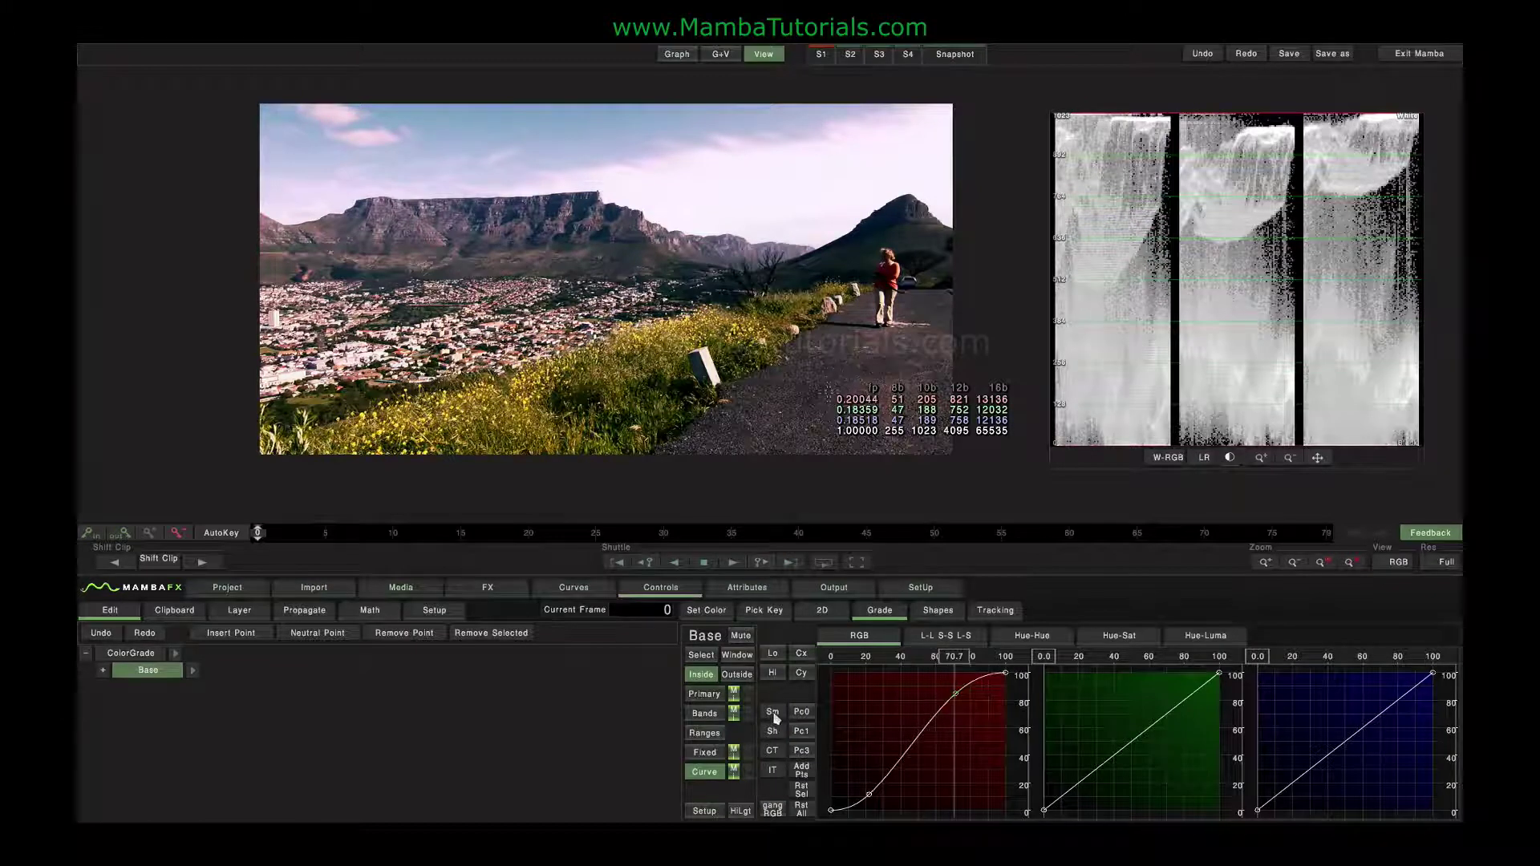
{"action": "left_click", "coordinate": [801, 794]}
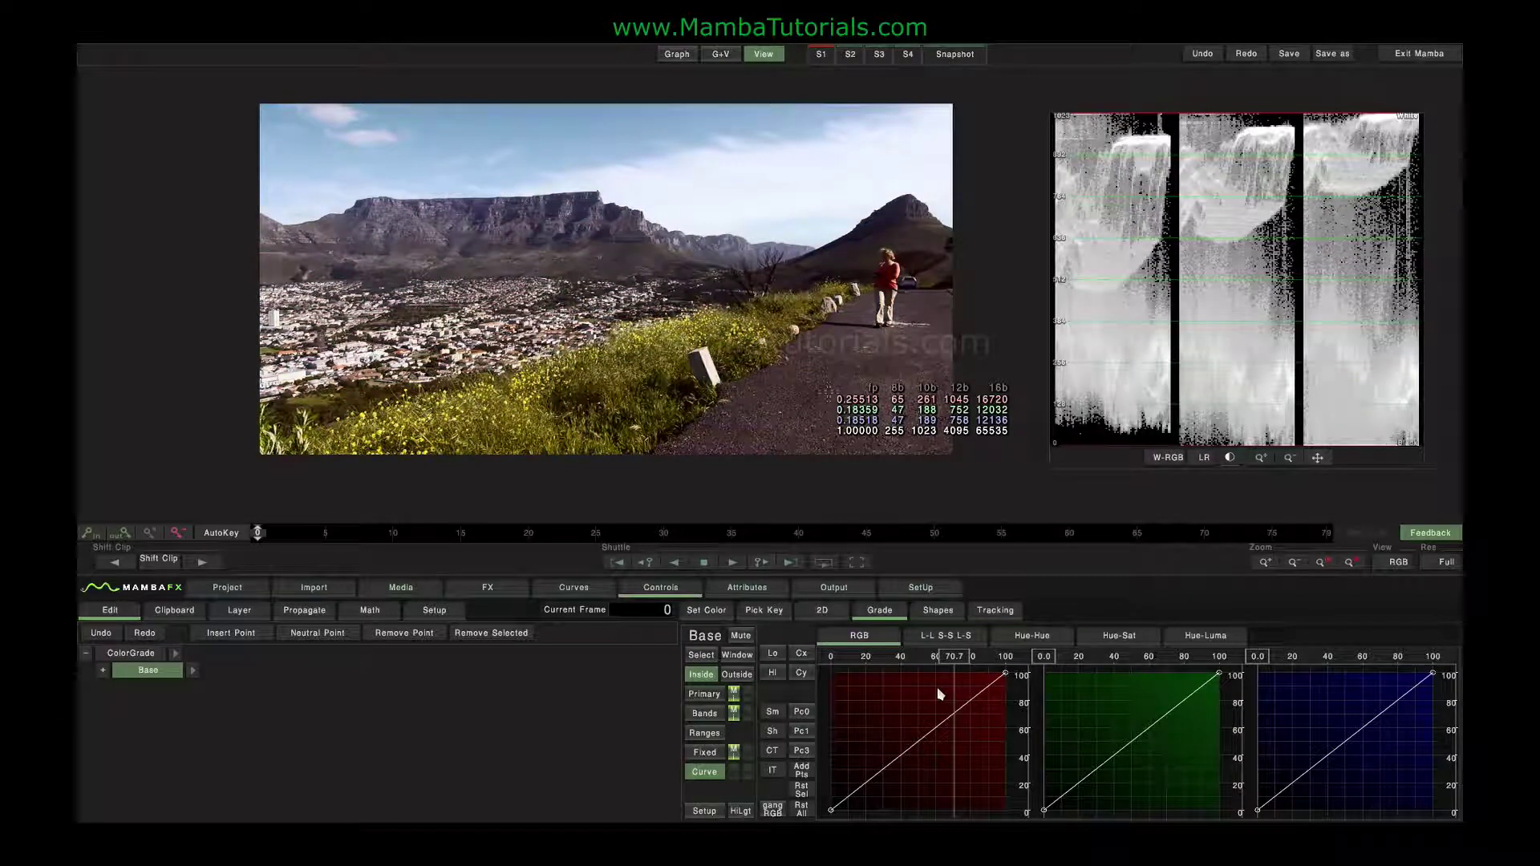
Brighten the image by adding a point at about 41.7 on the luma curve and raising it above the diagonal
{"action": "left_click", "coordinate": [958, 641]}
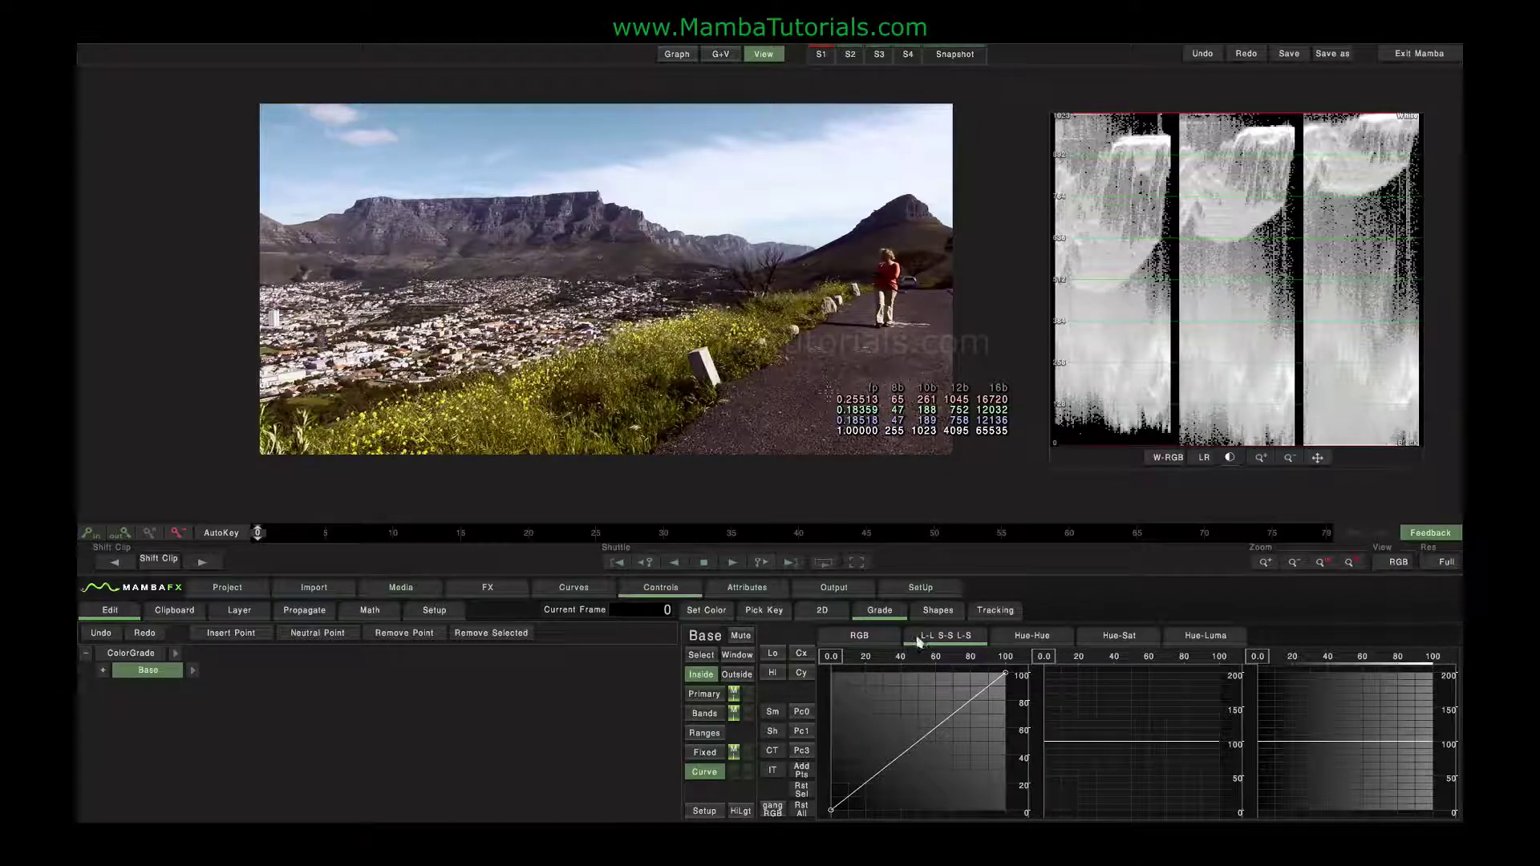
{"action": "left_click_drag", "start_coordinate": [832, 657], "coordinate": [865, 664]}
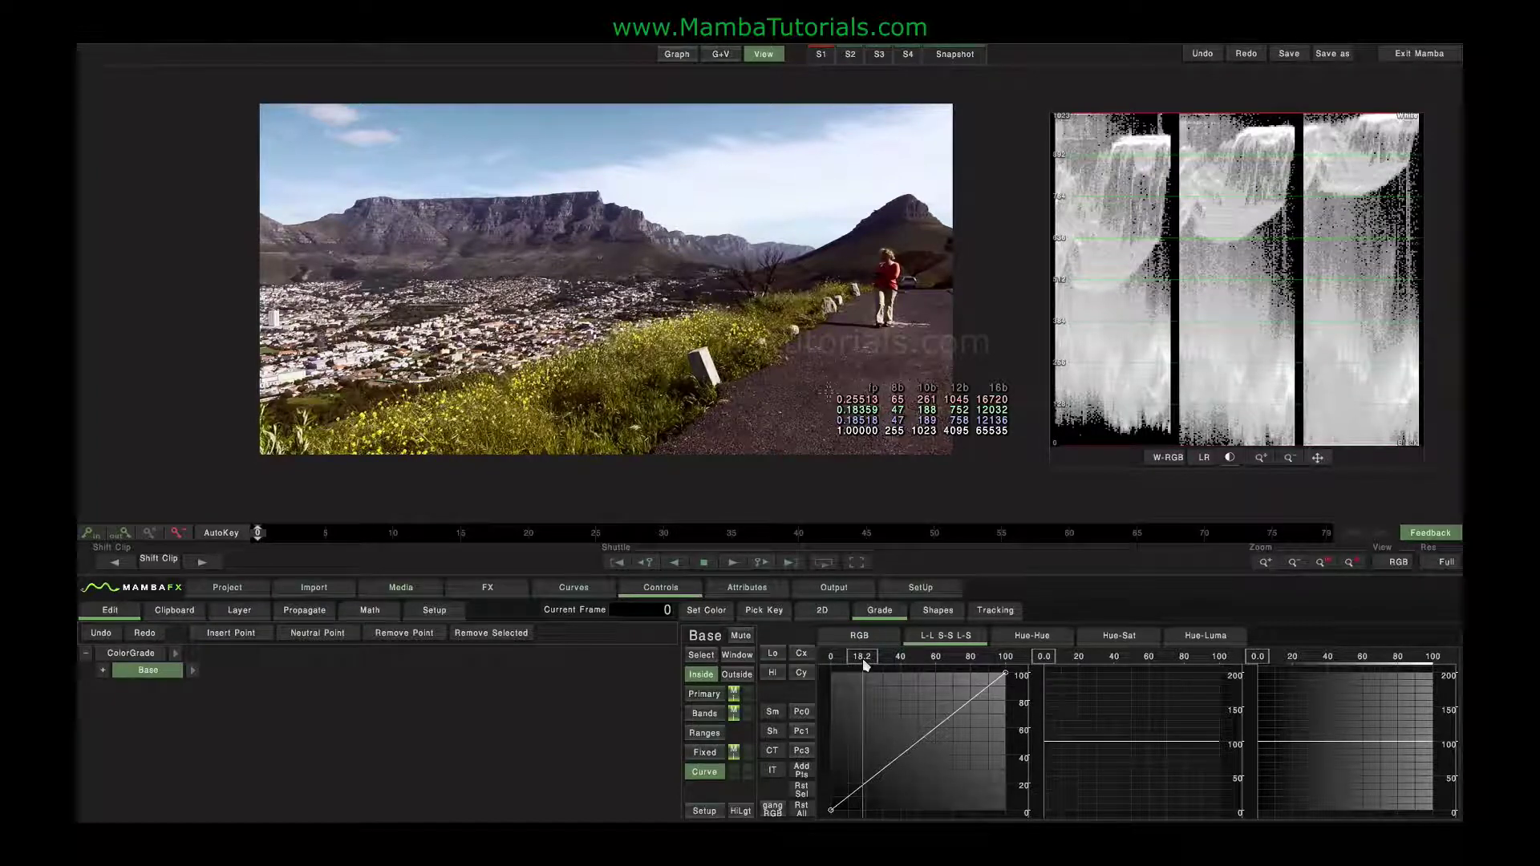
{"action": "left_click_drag", "start_coordinate": [872, 782], "coordinate": [903, 719]}
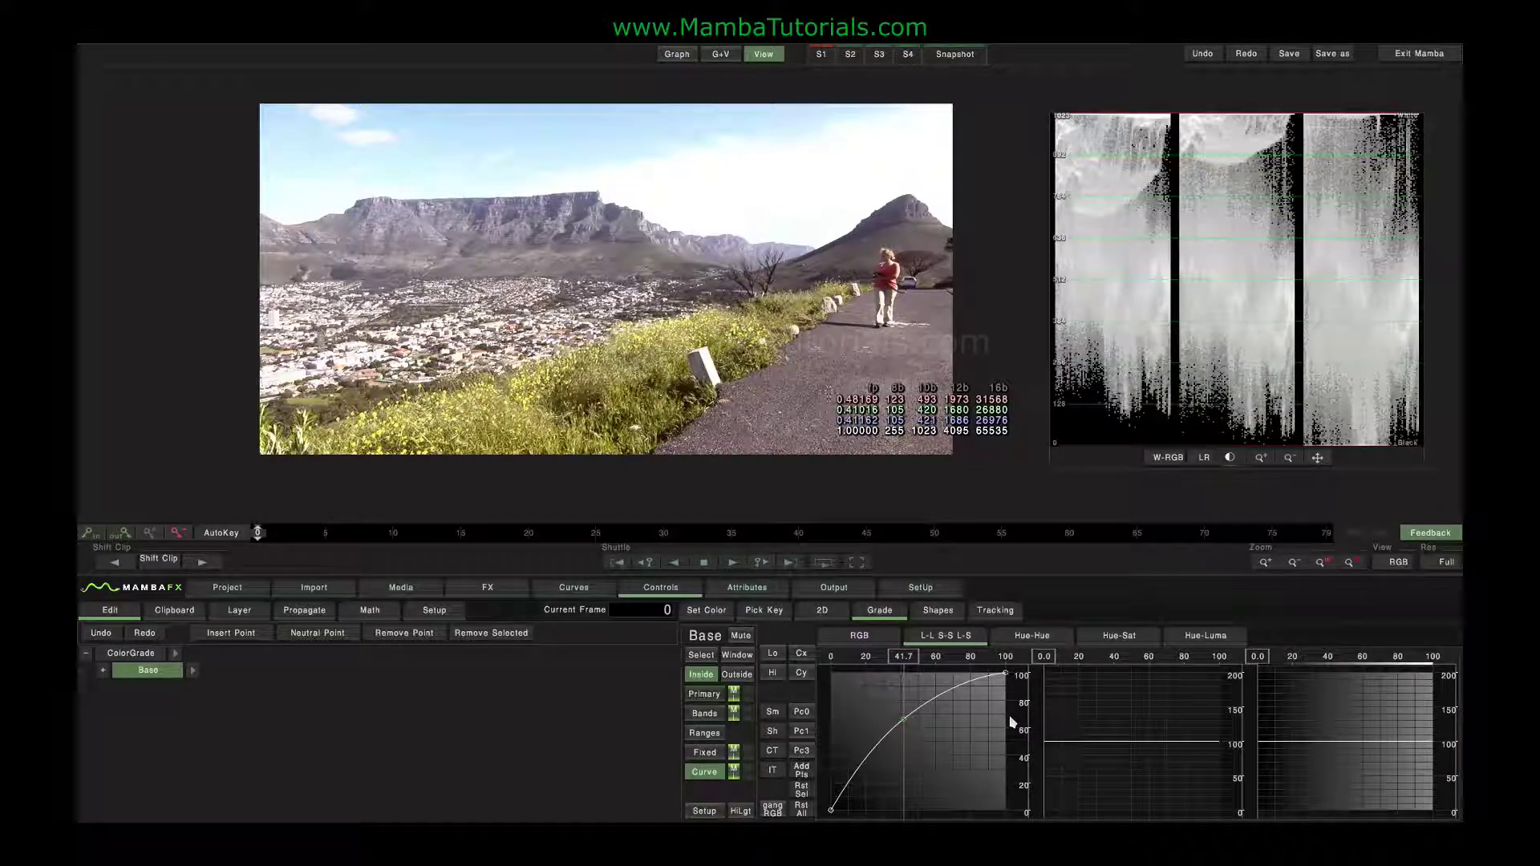
Reset the luma curve to a straight line
{"action": "left_click", "coordinate": [800, 809]}
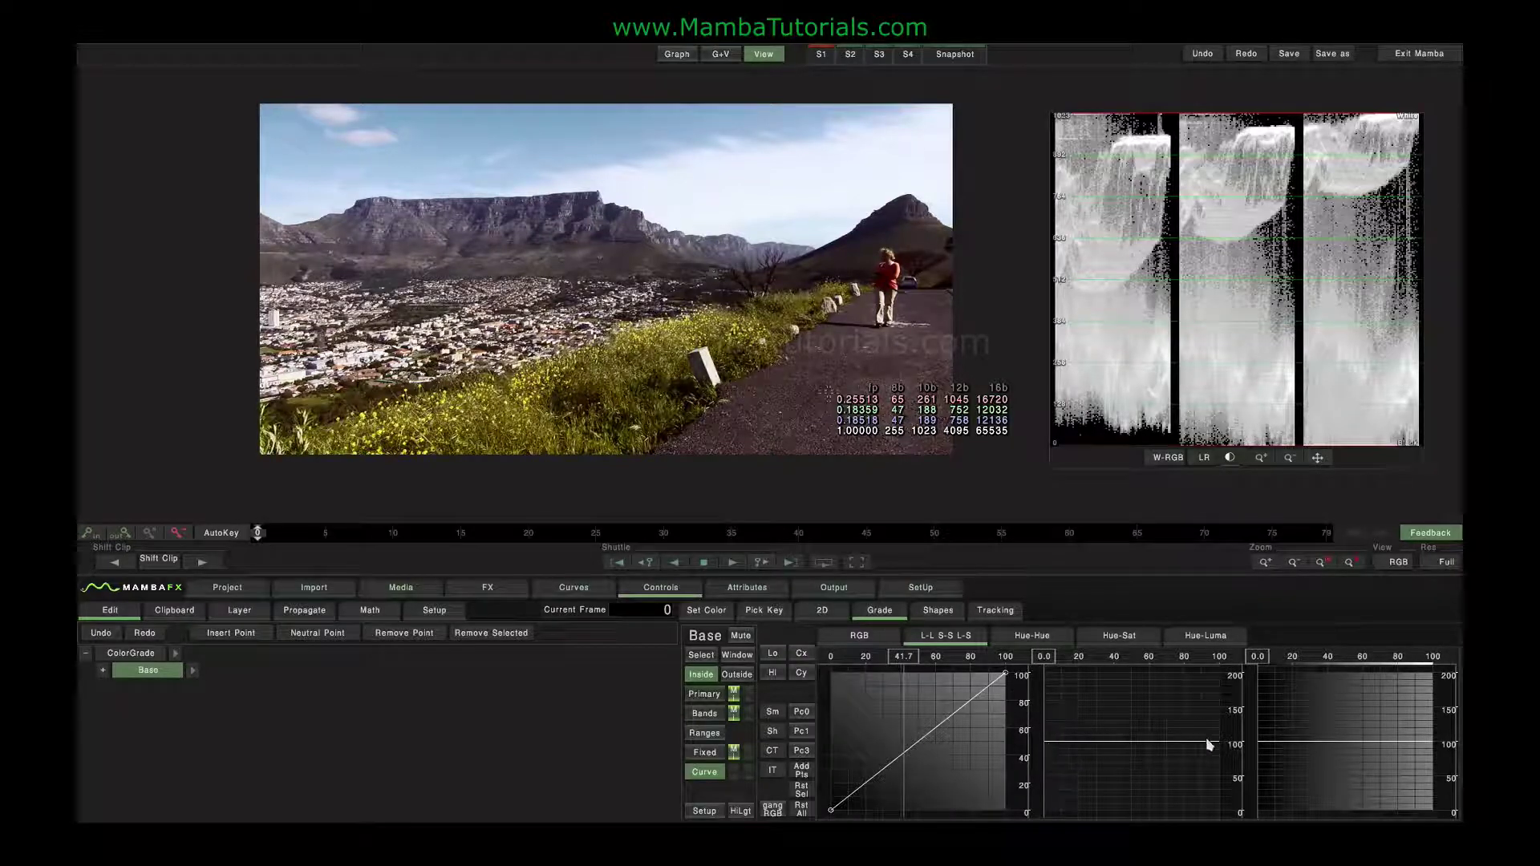
Try muting the most saturated colors by anchoring the S-S curve at 0 and lowering its end at 100 to 0, and reset it
{"action": "left_click", "coordinate": [1149, 728]}
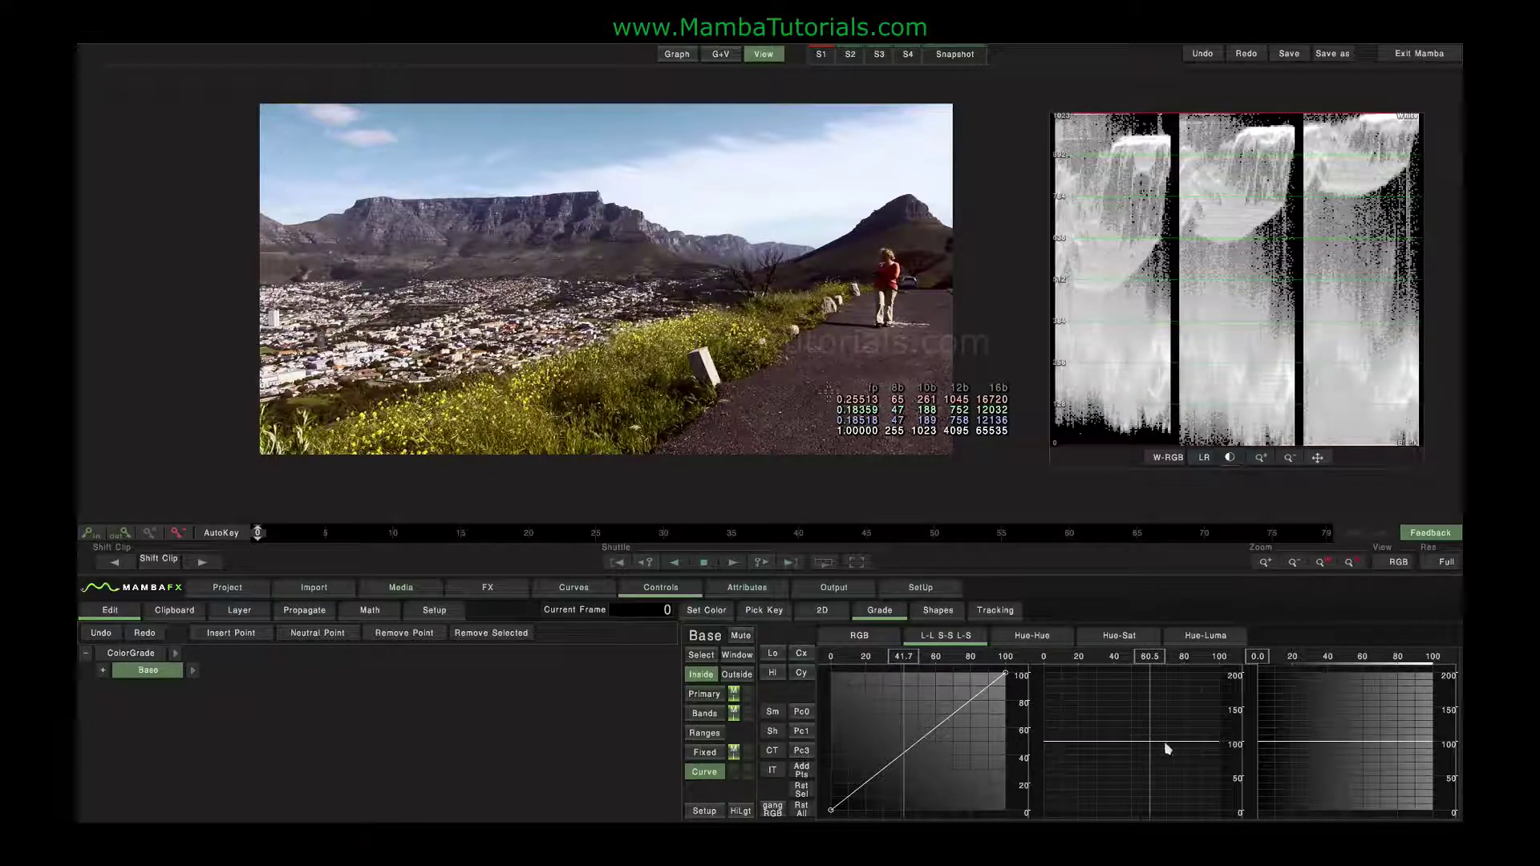
{"action": "left_click_drag", "start_coordinate": [1151, 680], "coordinate": [1003, 676]}
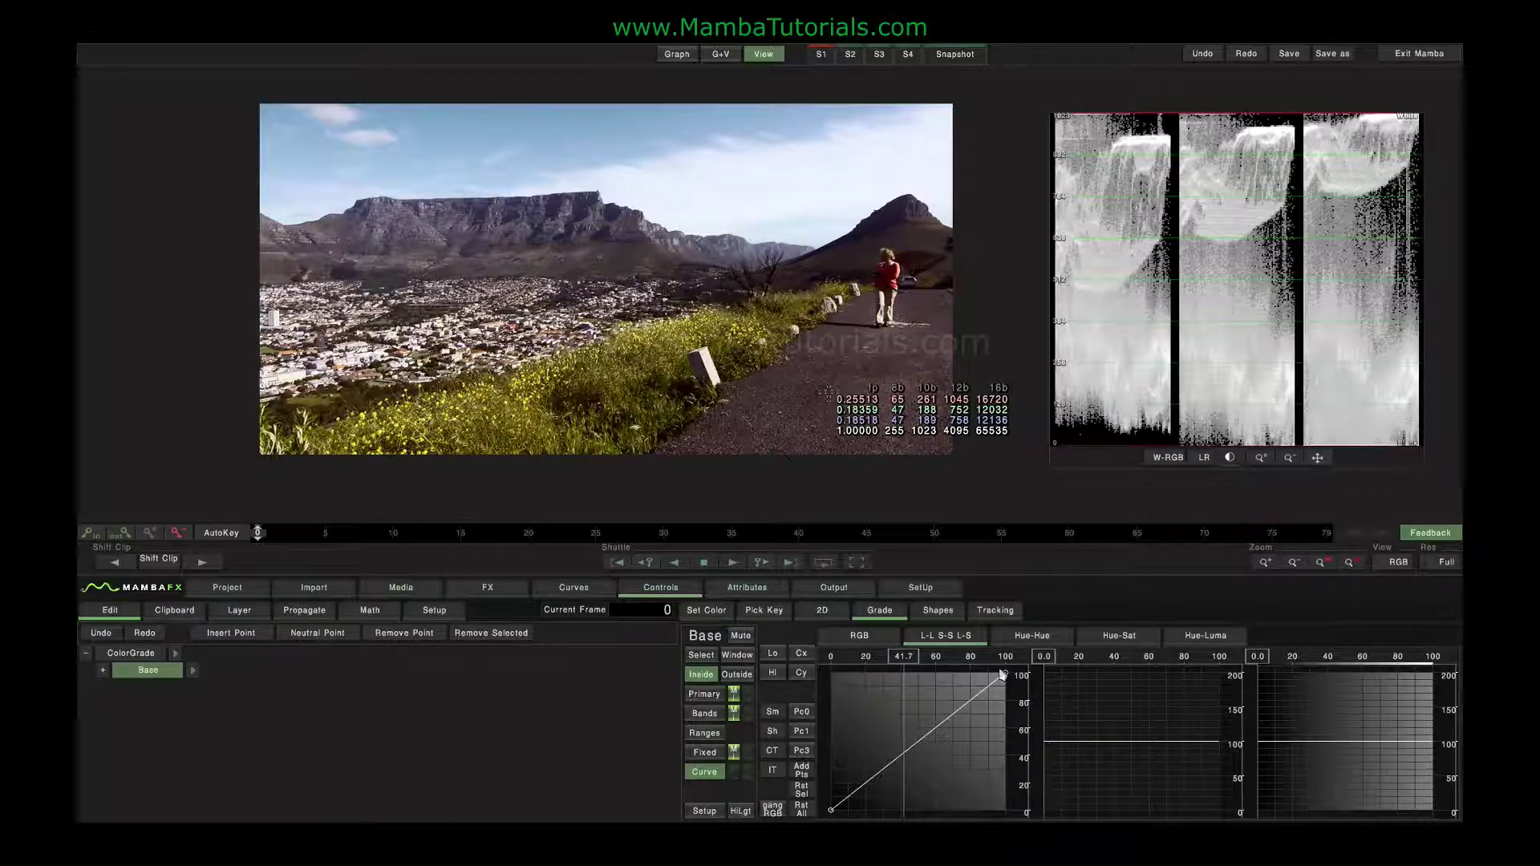
{"action": "left_click", "coordinate": [1045, 741]}
{"action": "left_click_drag", "start_coordinate": [1045, 743], "coordinate": [1207, 664]}
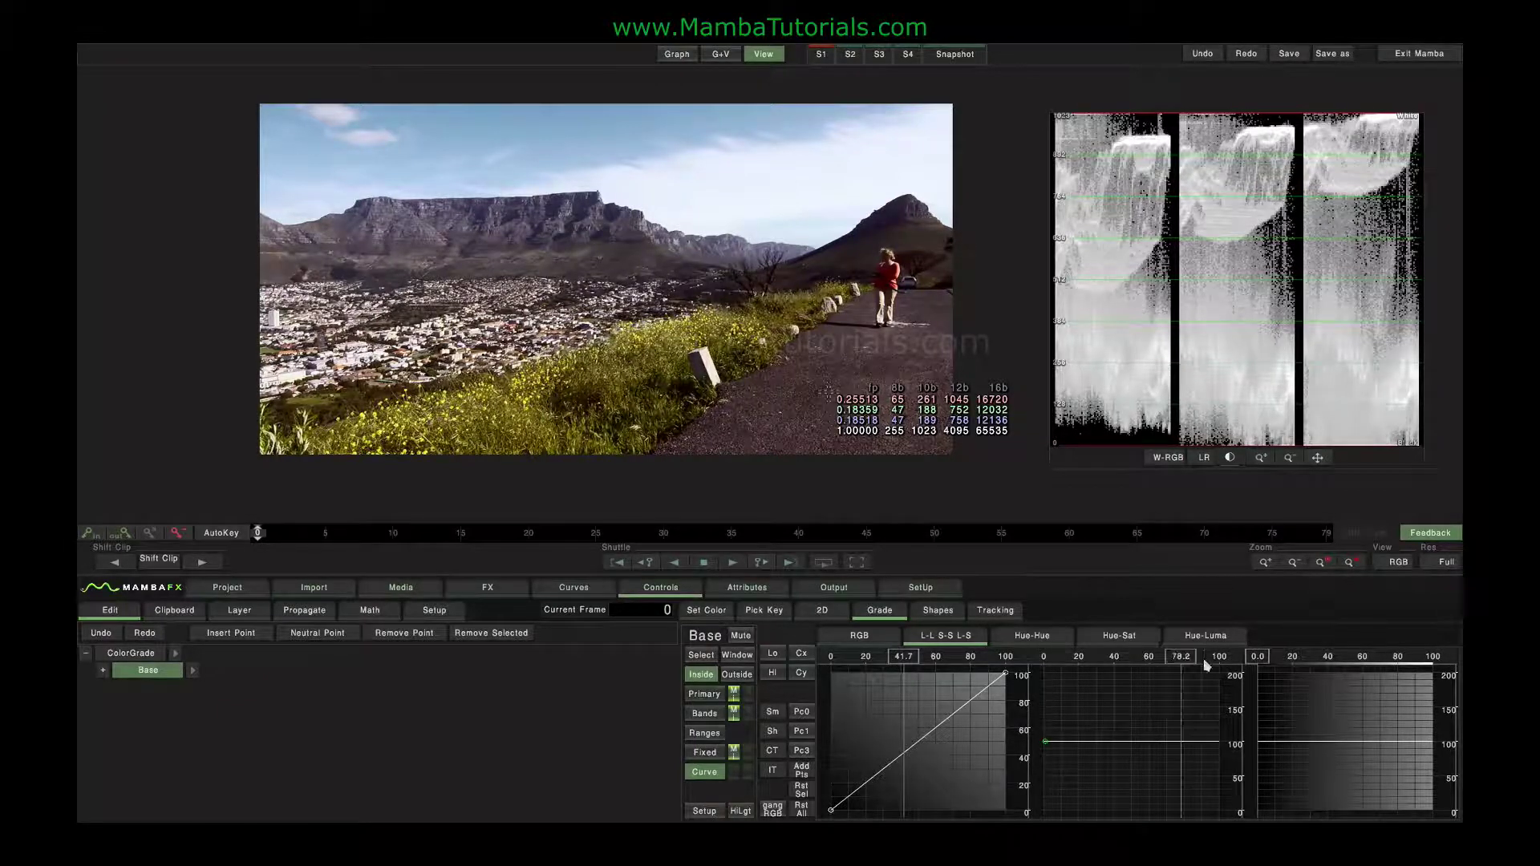
{"action": "left_click_drag", "start_coordinate": [1222, 743], "coordinate": [1237, 819]}
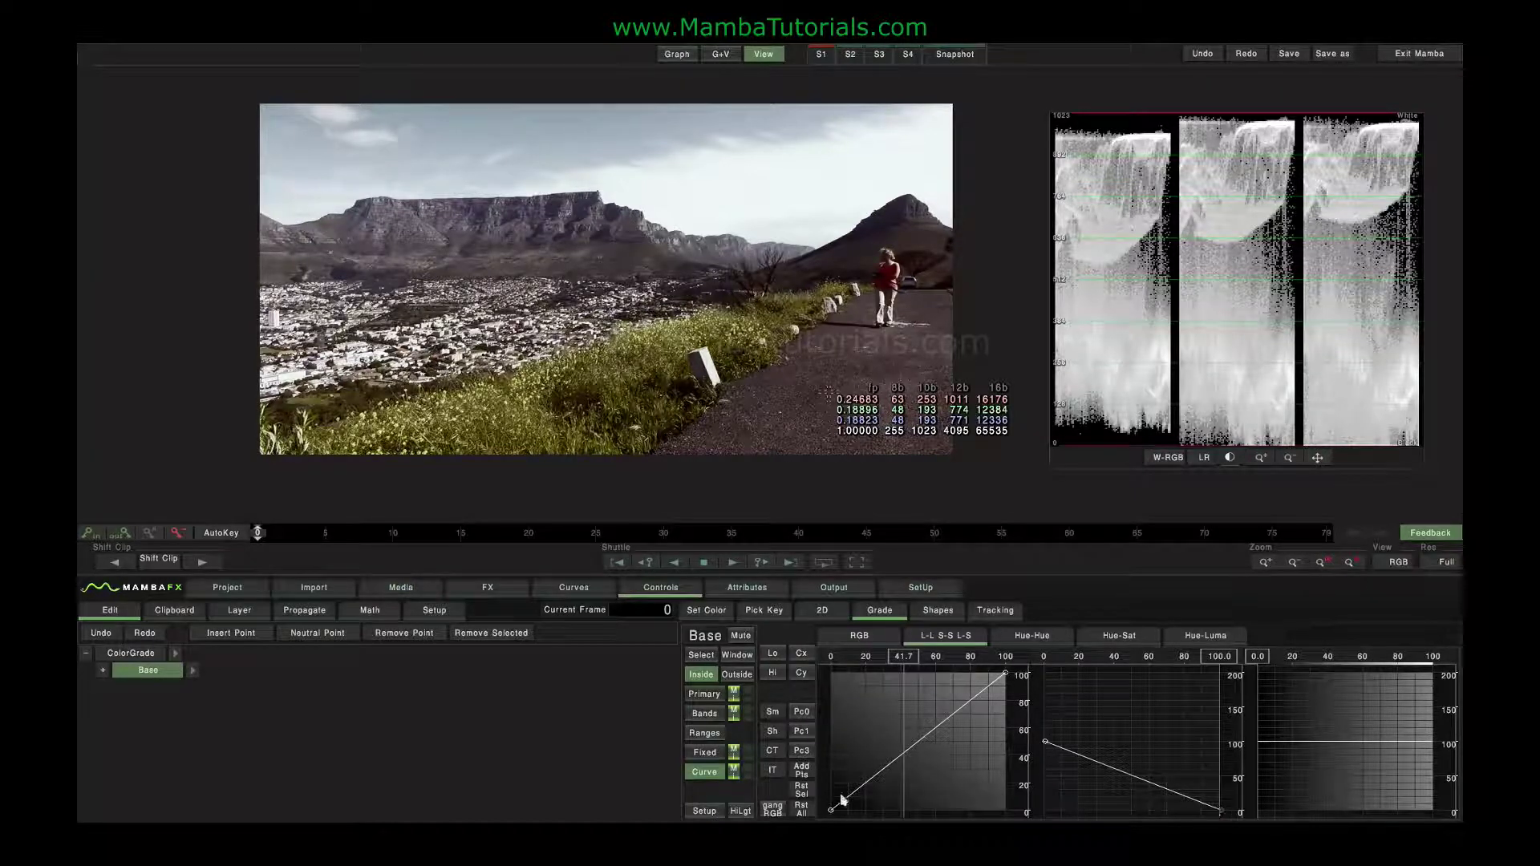
{"action": "left_click", "coordinate": [808, 793]}
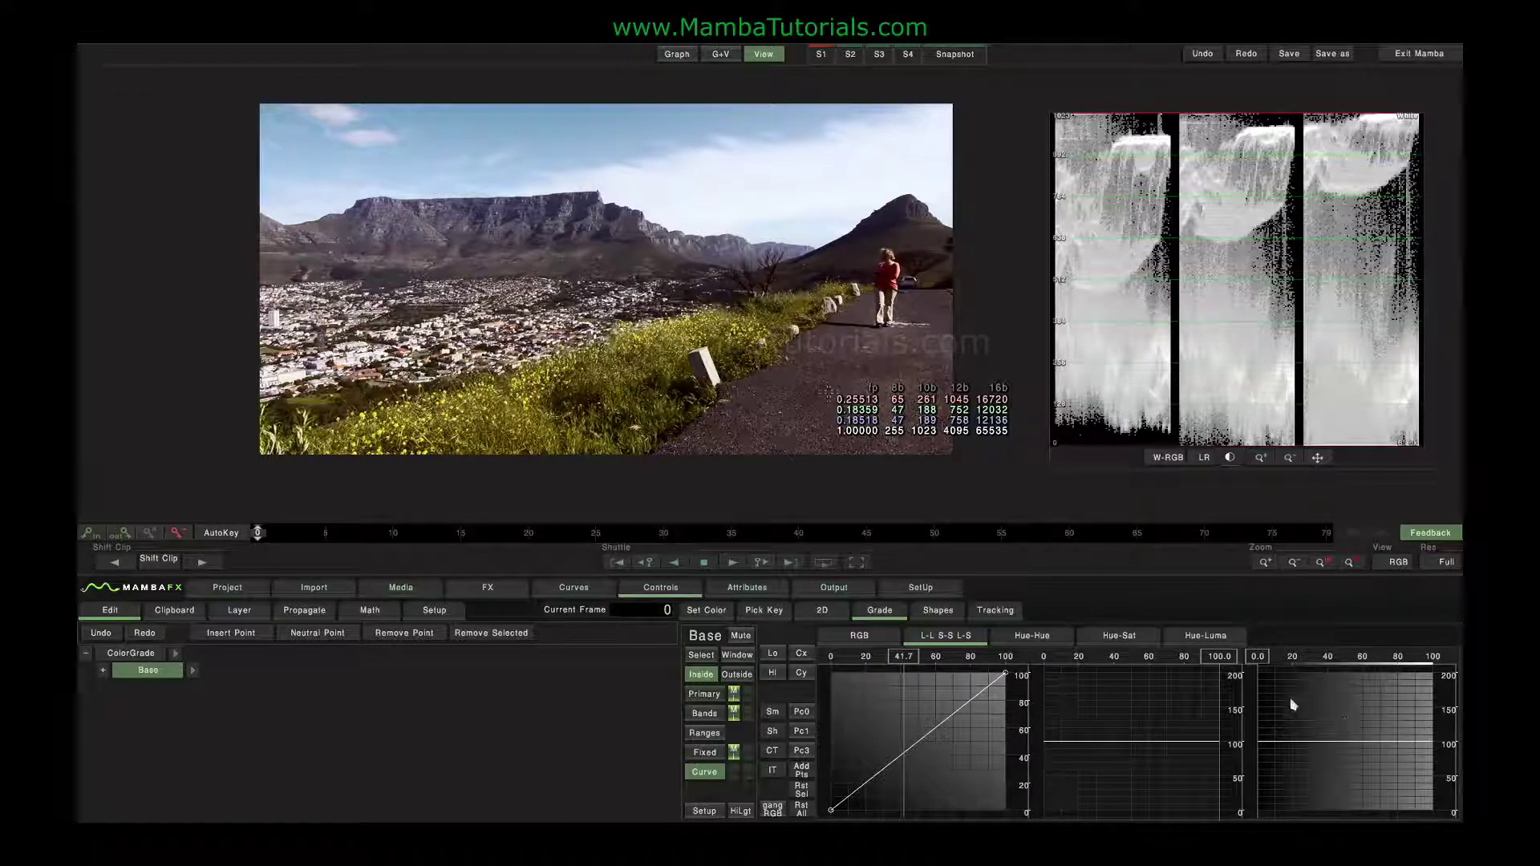
Try desaturating the highlights by anchoring the L-S curve at 0 and lowering its end at 100 to 0, and reset it
{"action": "left_click", "coordinate": [1262, 749]}
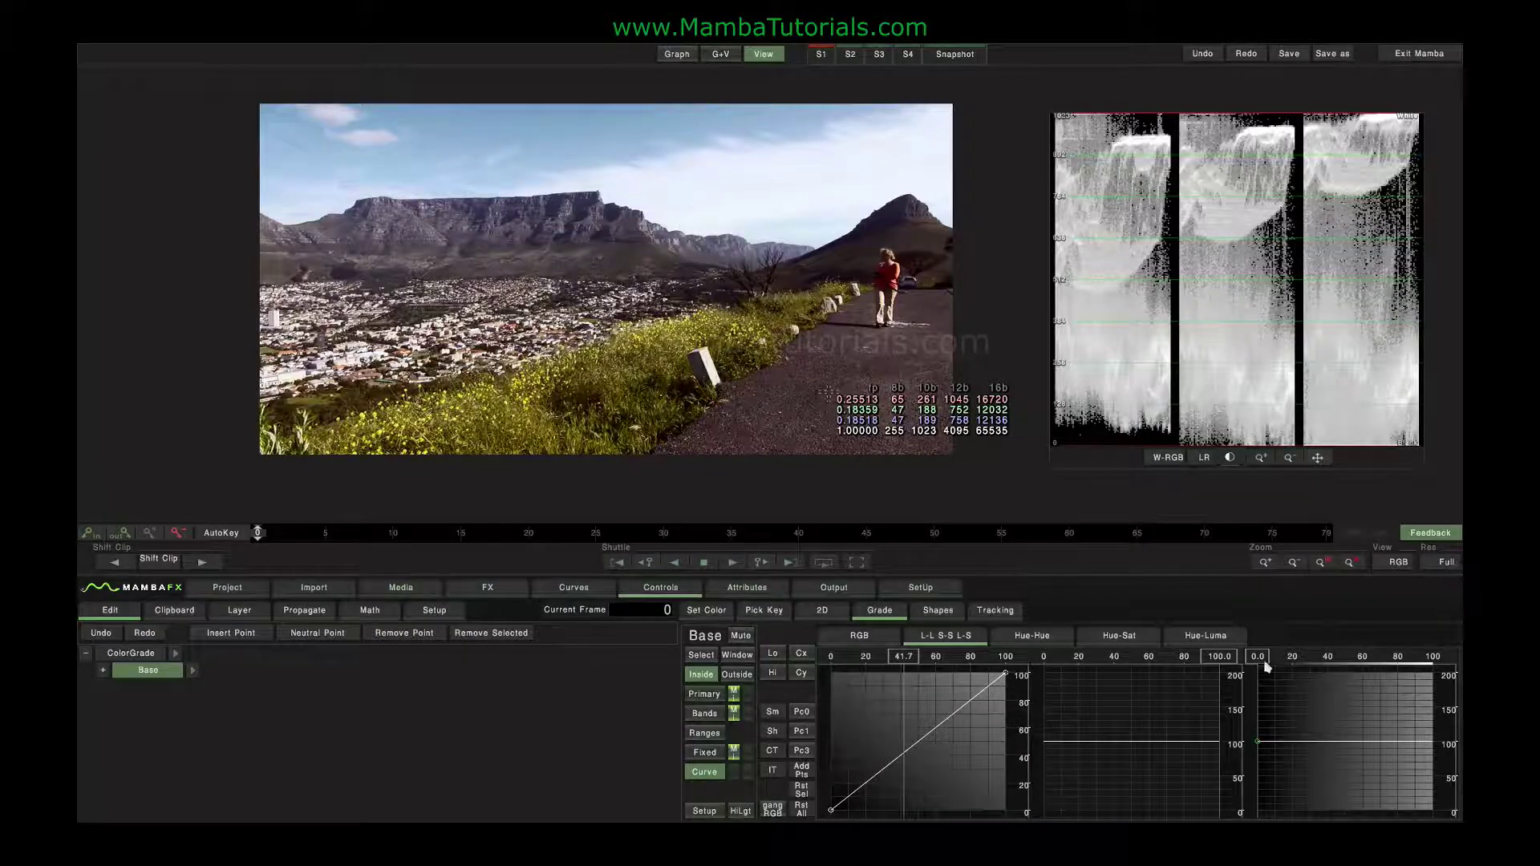
{"action": "left_click_drag", "start_coordinate": [1433, 746], "coordinate": [1438, 814]}
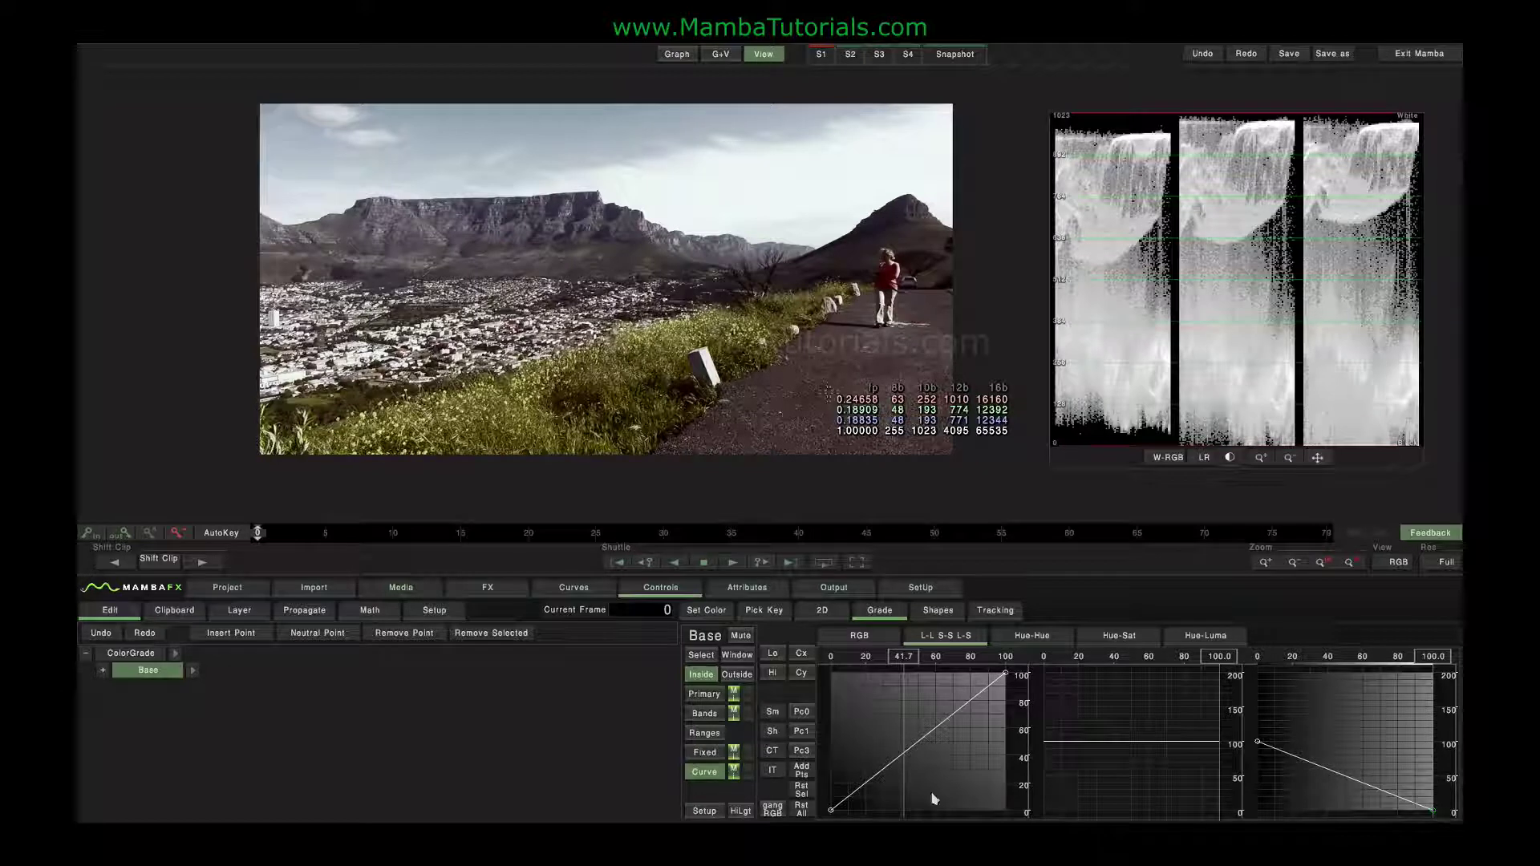
{"action": "left_click", "coordinate": [801, 792]}
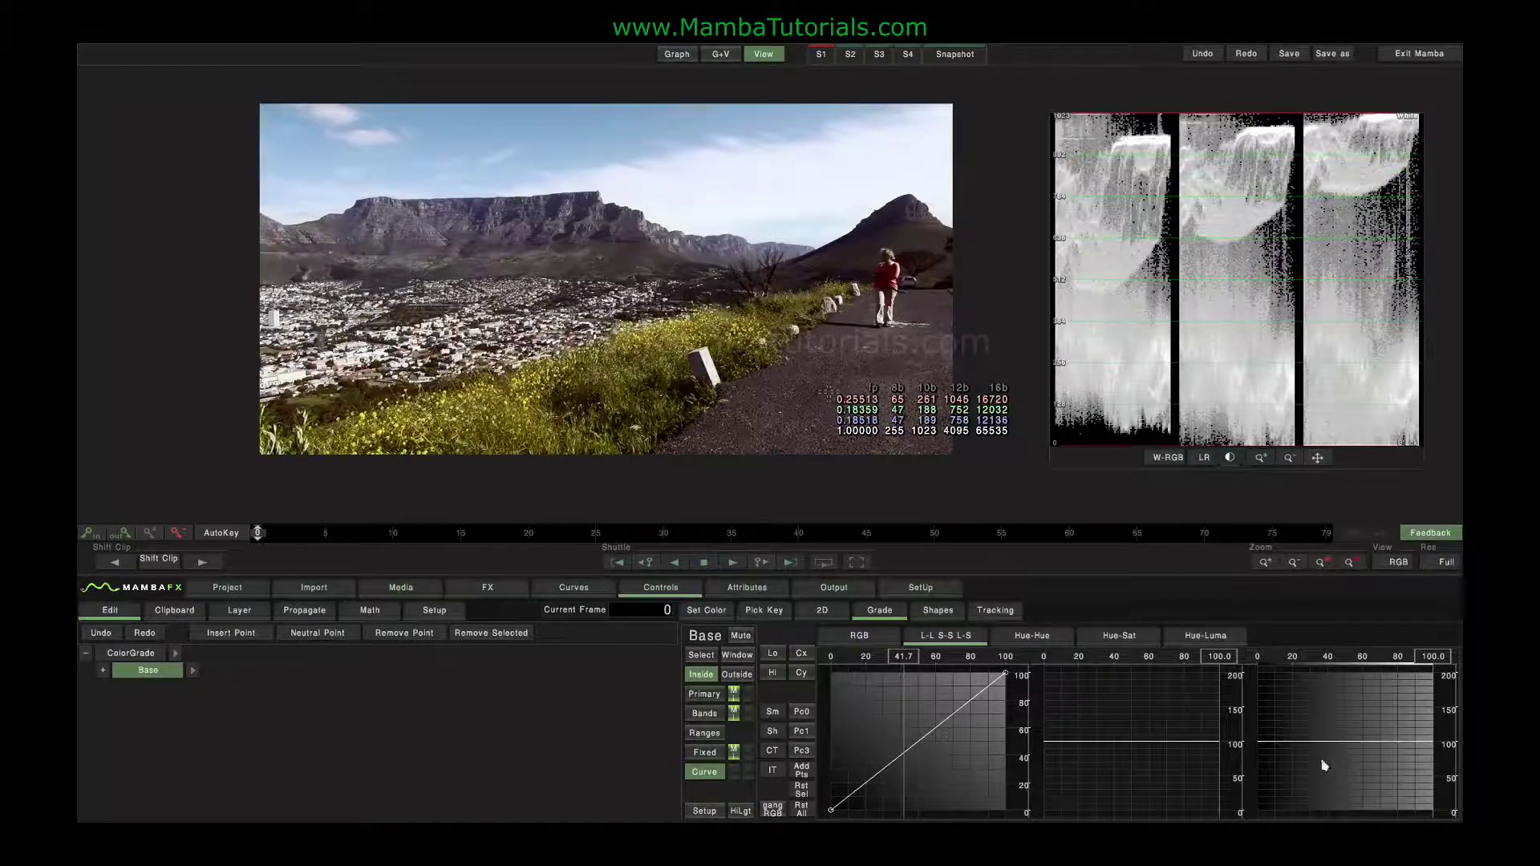
Try shifting the yellow hues by adding a Hue-Hue curve point at about 13.2 and raising it, and reset the curve
{"action": "left_click", "coordinate": [1035, 637]}
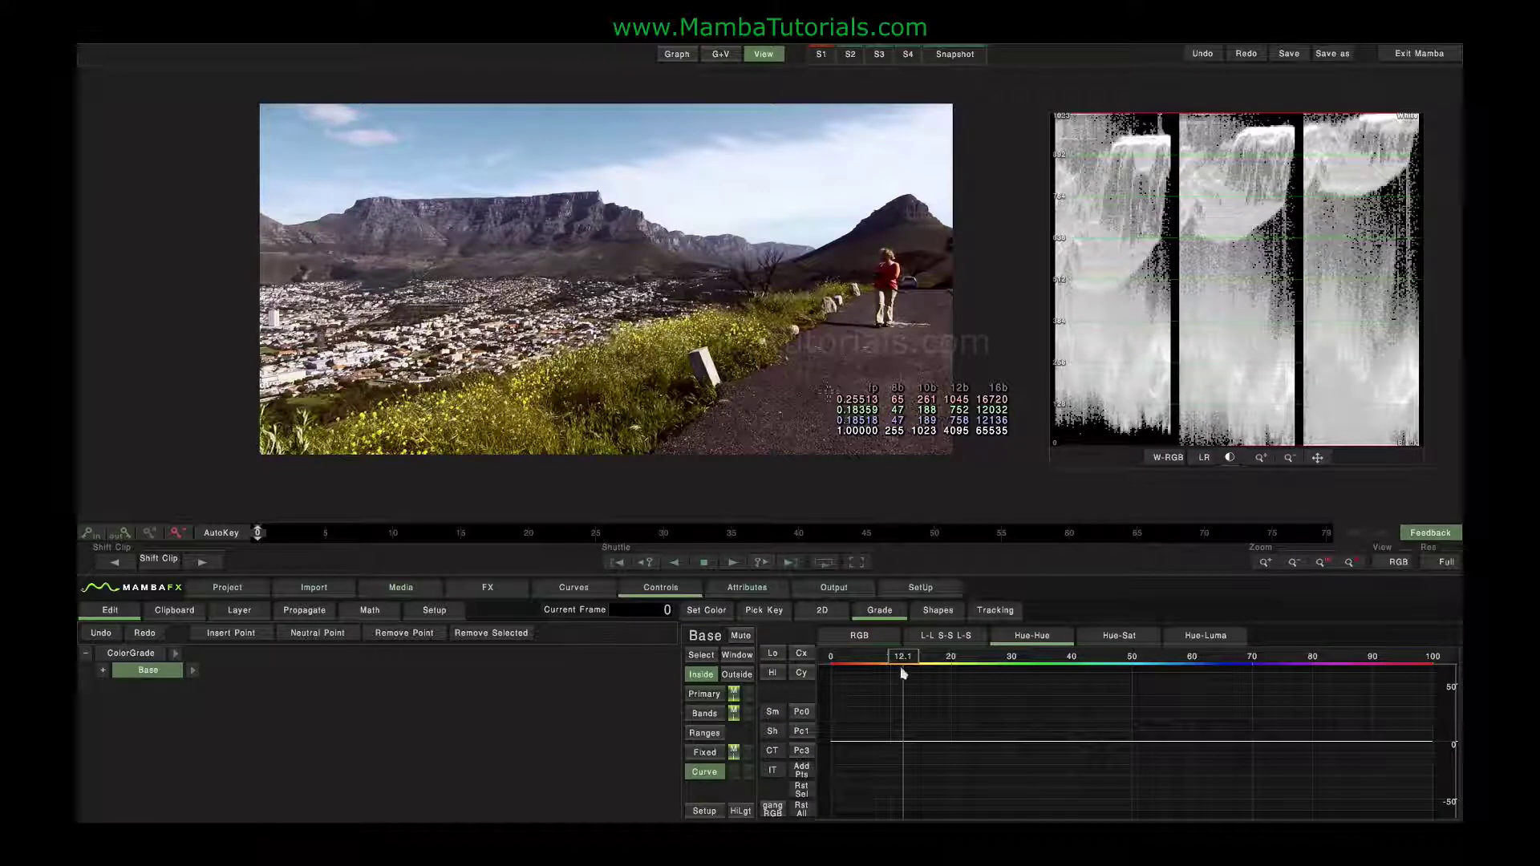
{"action": "left_click", "coordinate": [910, 742]}
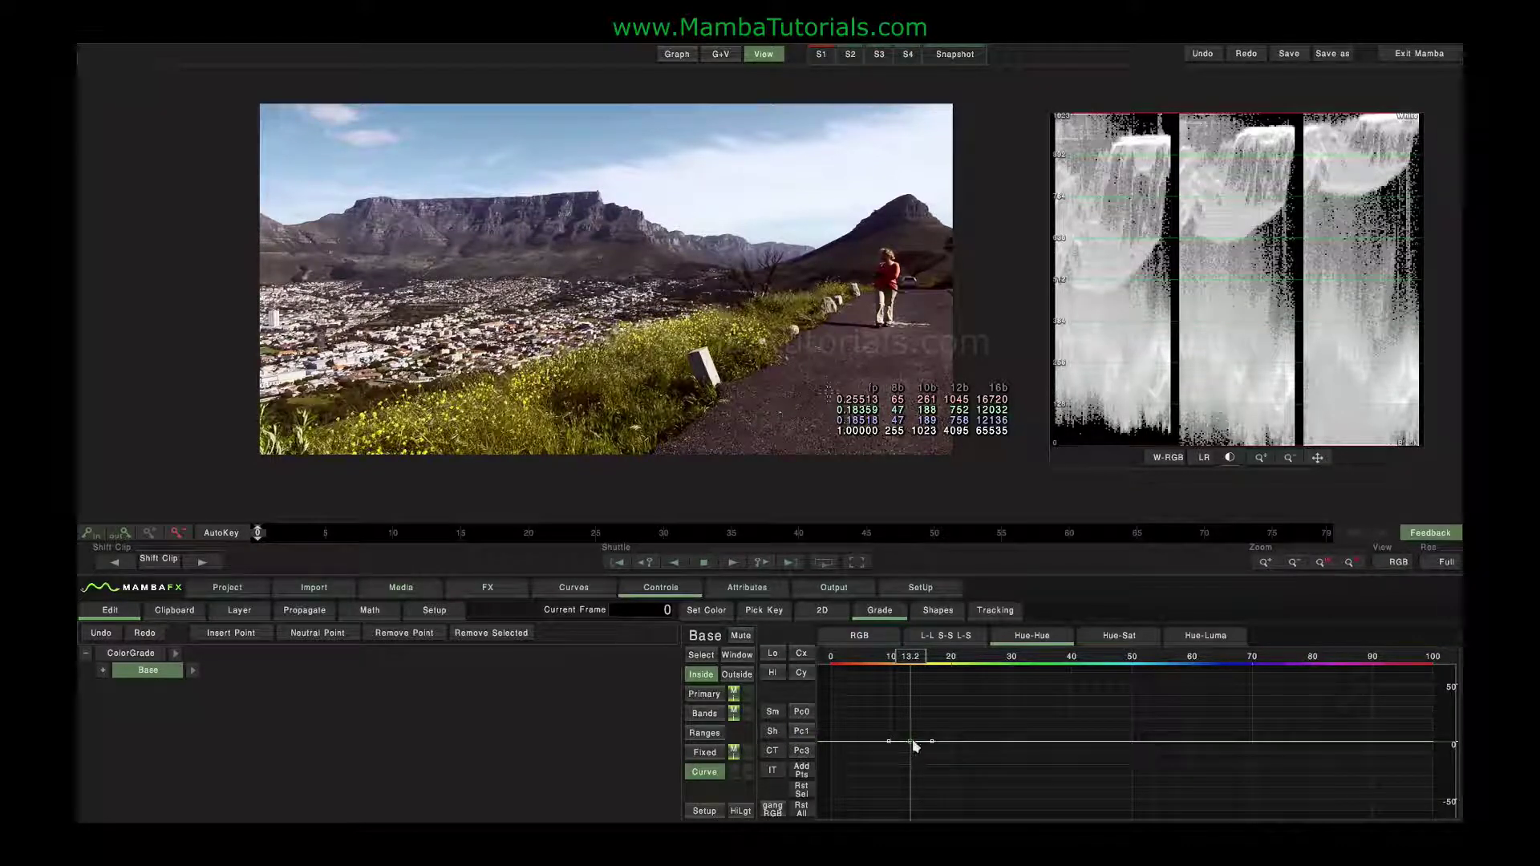
{"action": "left_click_drag", "start_coordinate": [914, 744], "coordinate": [906, 672]}
{"action": "mouse_move", "coordinate": [912, 727]}
{"action": "left_mouse_down"}
{"action": "mouse_move", "coordinate": [914, 797]}
{"action": "mouse_move", "coordinate": [912, 732]}
{"action": "left_mouse_up"}
{"action": "left_click", "coordinate": [803, 790]}
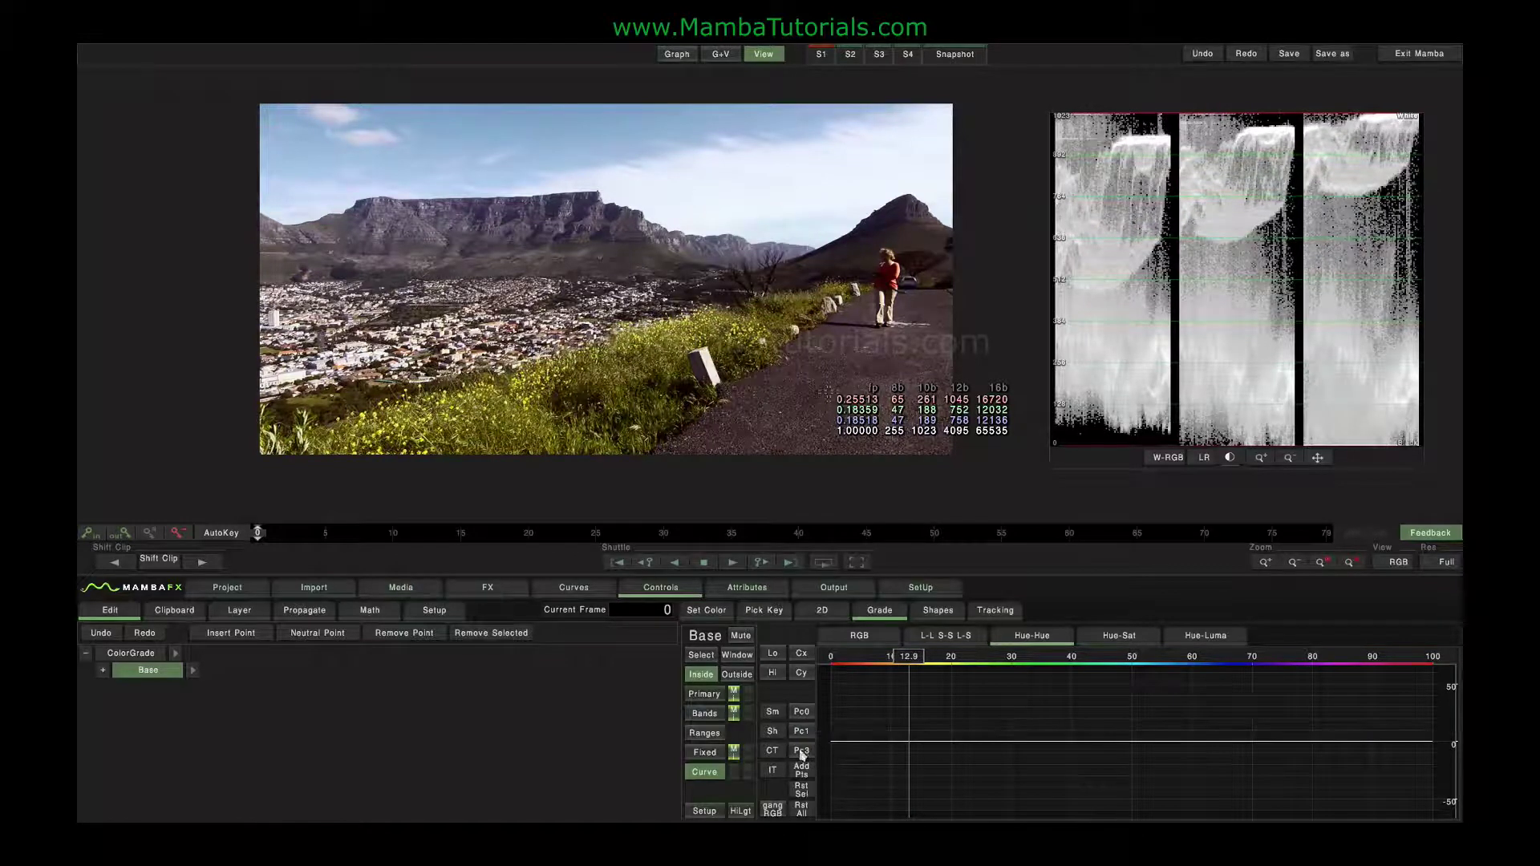
Sample the foreground grass with Pc3 and shift it greener, raising the Hue-Hue center point to about 13.5 across and narrowing its upper-side point to about 21
{"action": "left_click", "coordinate": [802, 754]}
{"action": "left_click", "coordinate": [511, 417]}
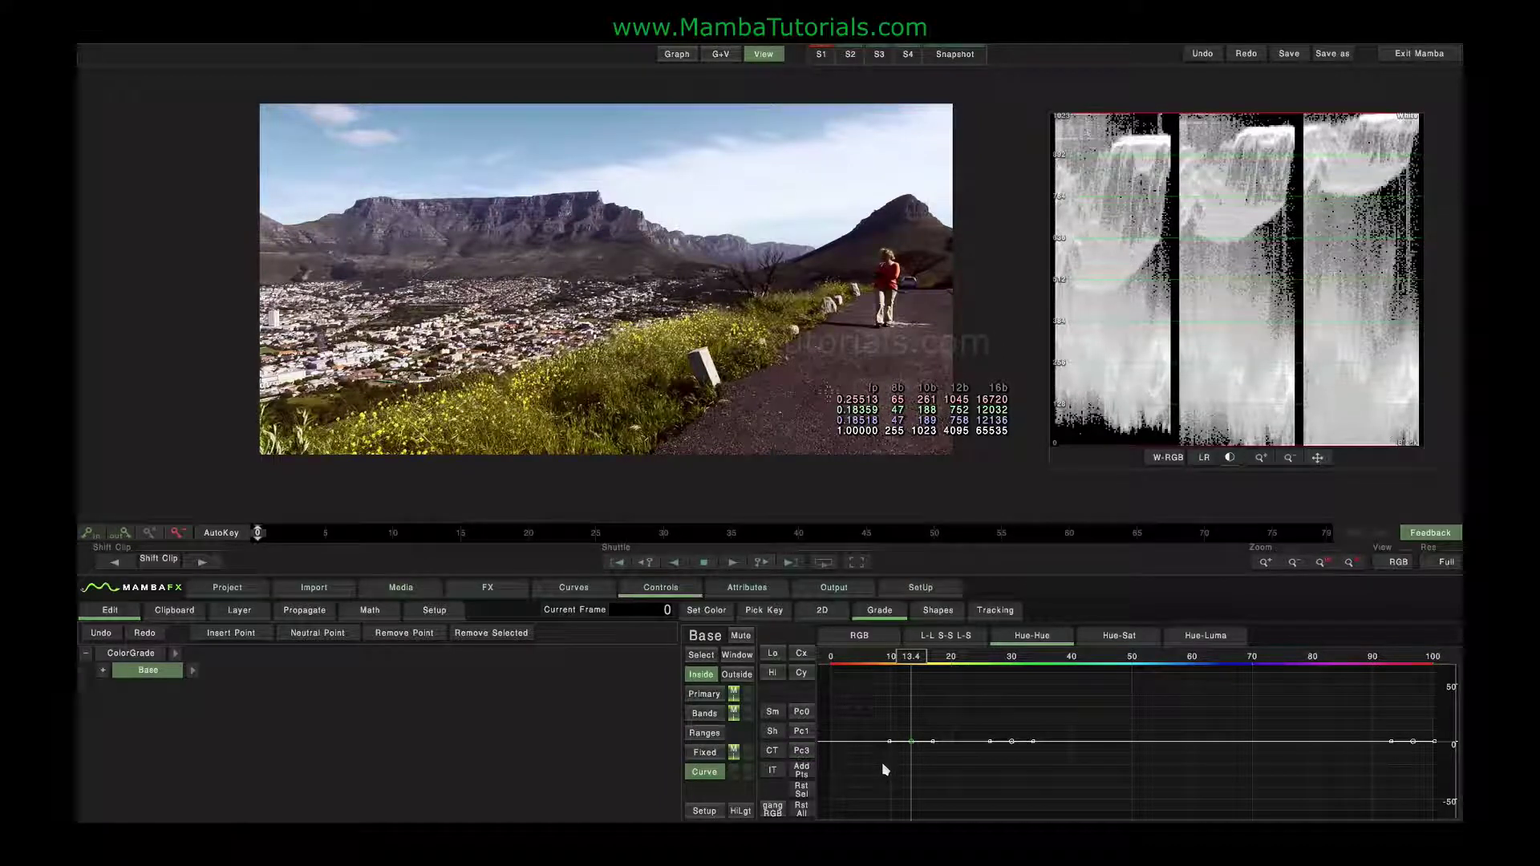
{"action": "left_click_drag", "start_coordinate": [911, 741], "coordinate": [910, 696]}
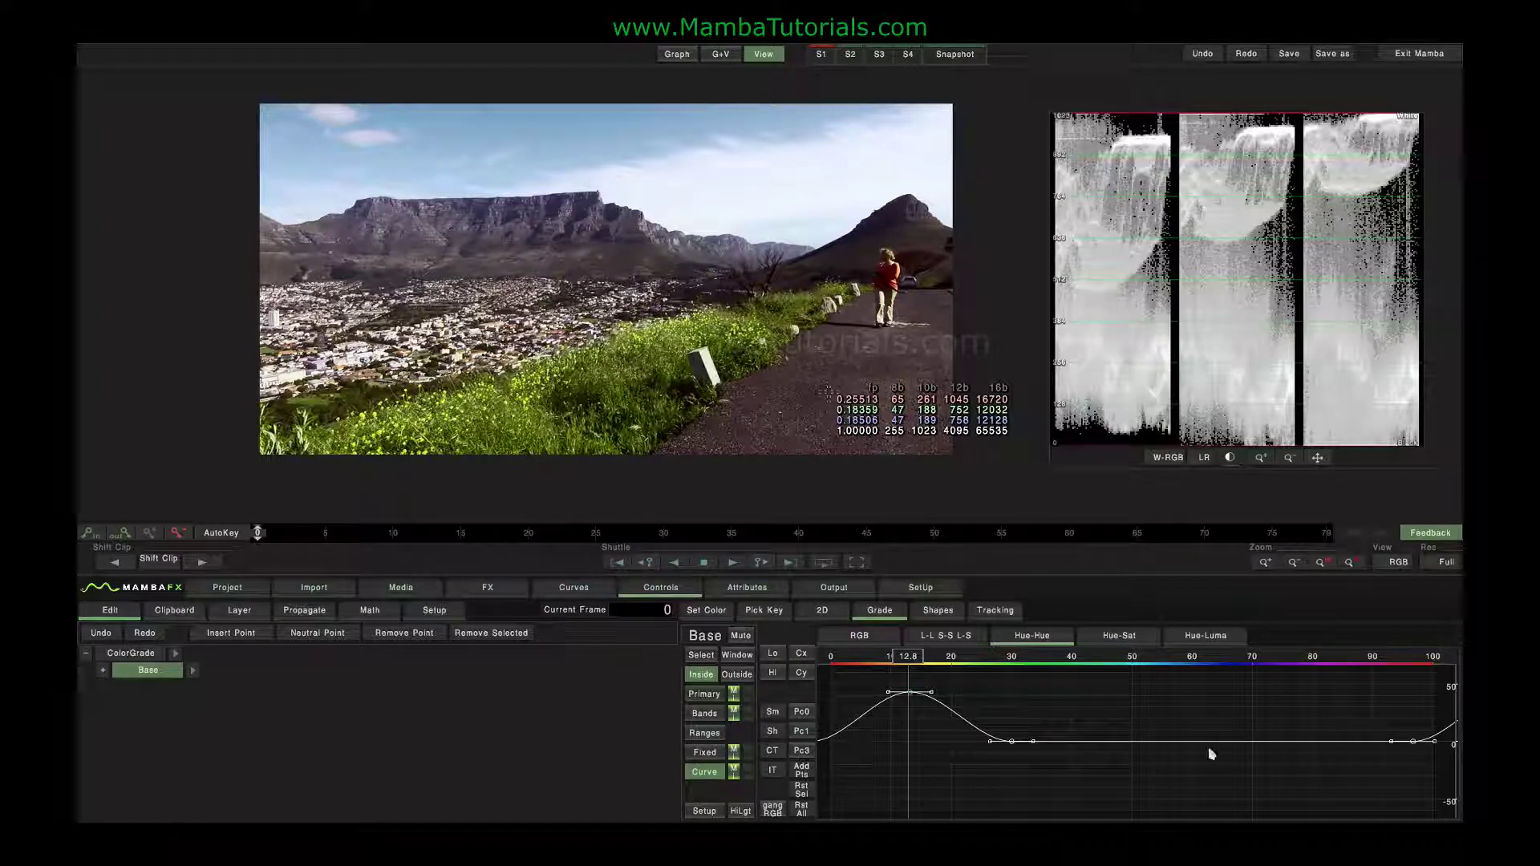
{"action": "mouse_move", "coordinate": [913, 699]}
{"action": "left_mouse_down"}
{"action": "mouse_move", "coordinate": [910, 798]}
{"action": "mouse_move", "coordinate": [917, 681]}
{"action": "left_mouse_up"}
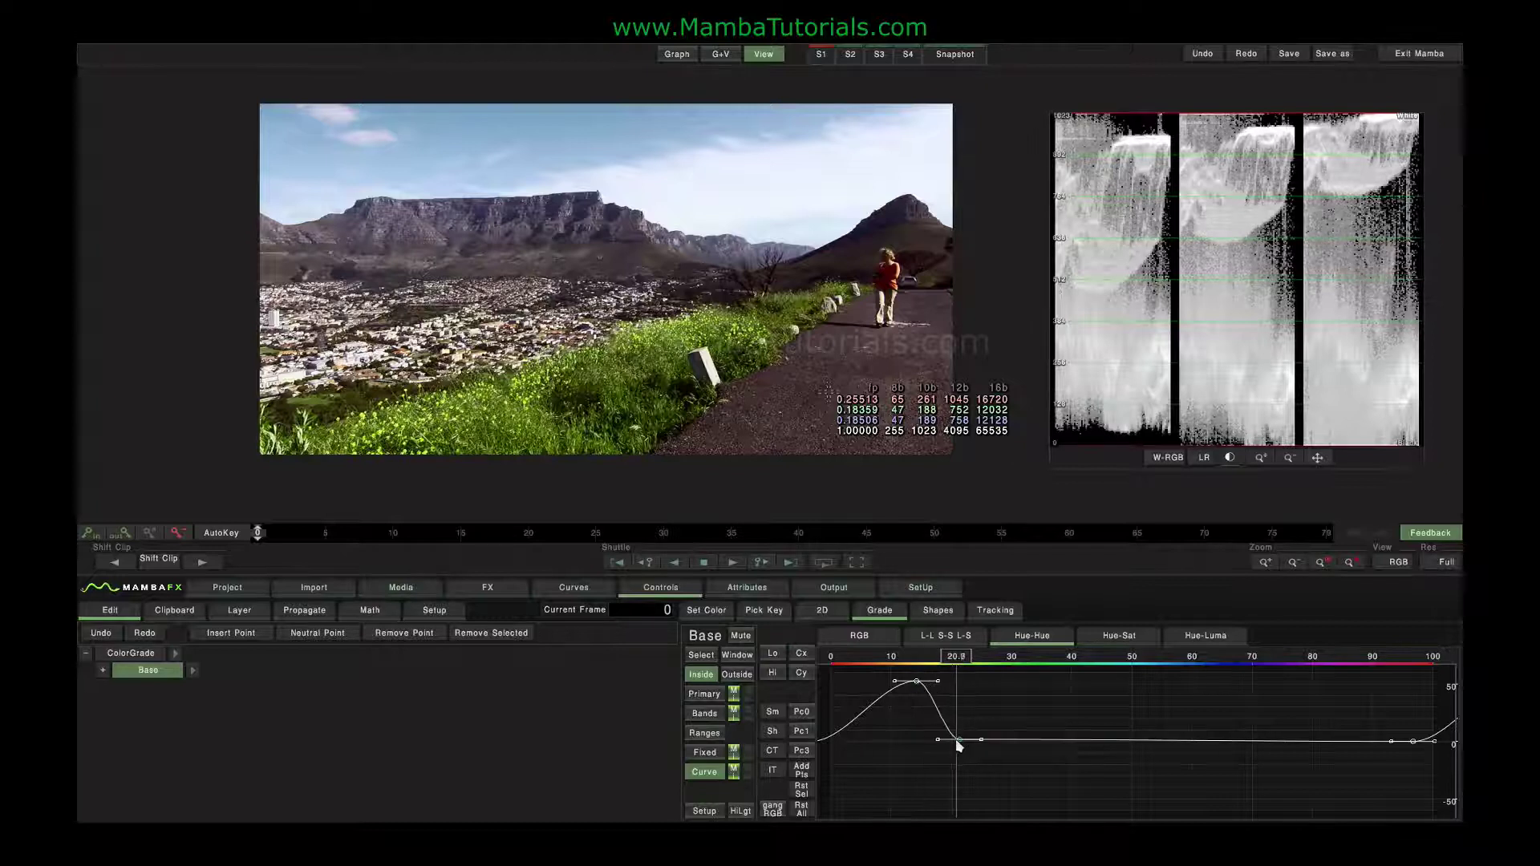
{"action": "mouse_move", "coordinate": [918, 683]}
{"action": "left_mouse_down"}
{"action": "mouse_move", "coordinate": [916, 758]}
{"action": "mouse_move", "coordinate": [918, 682]}
{"action": "left_mouse_up"}
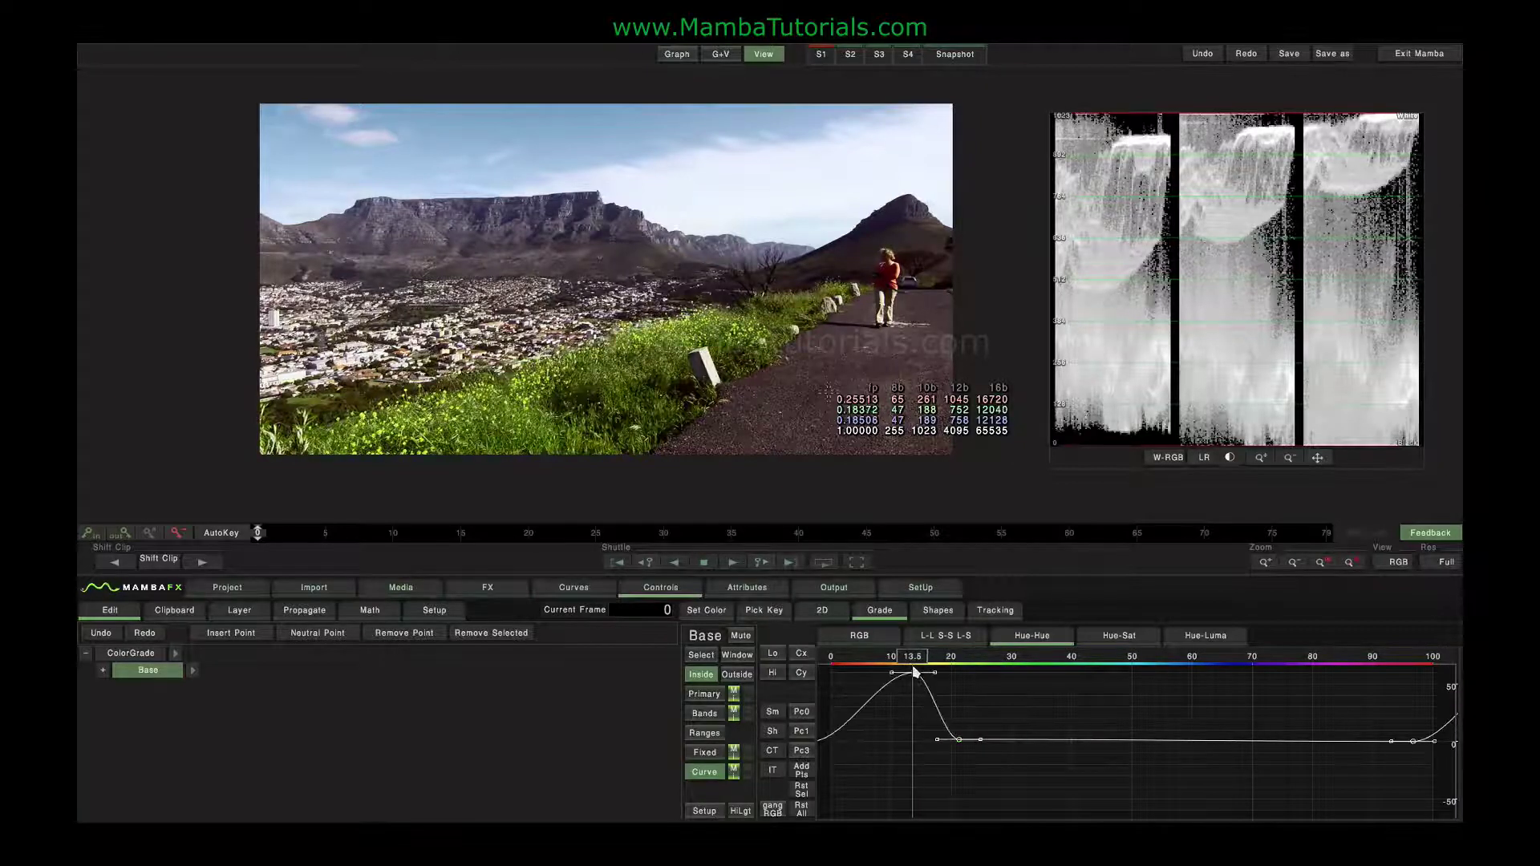
Show the Hue-Sat curve and the Hue-Luma curve in turn
{"action": "left_click", "coordinate": [1123, 642]}
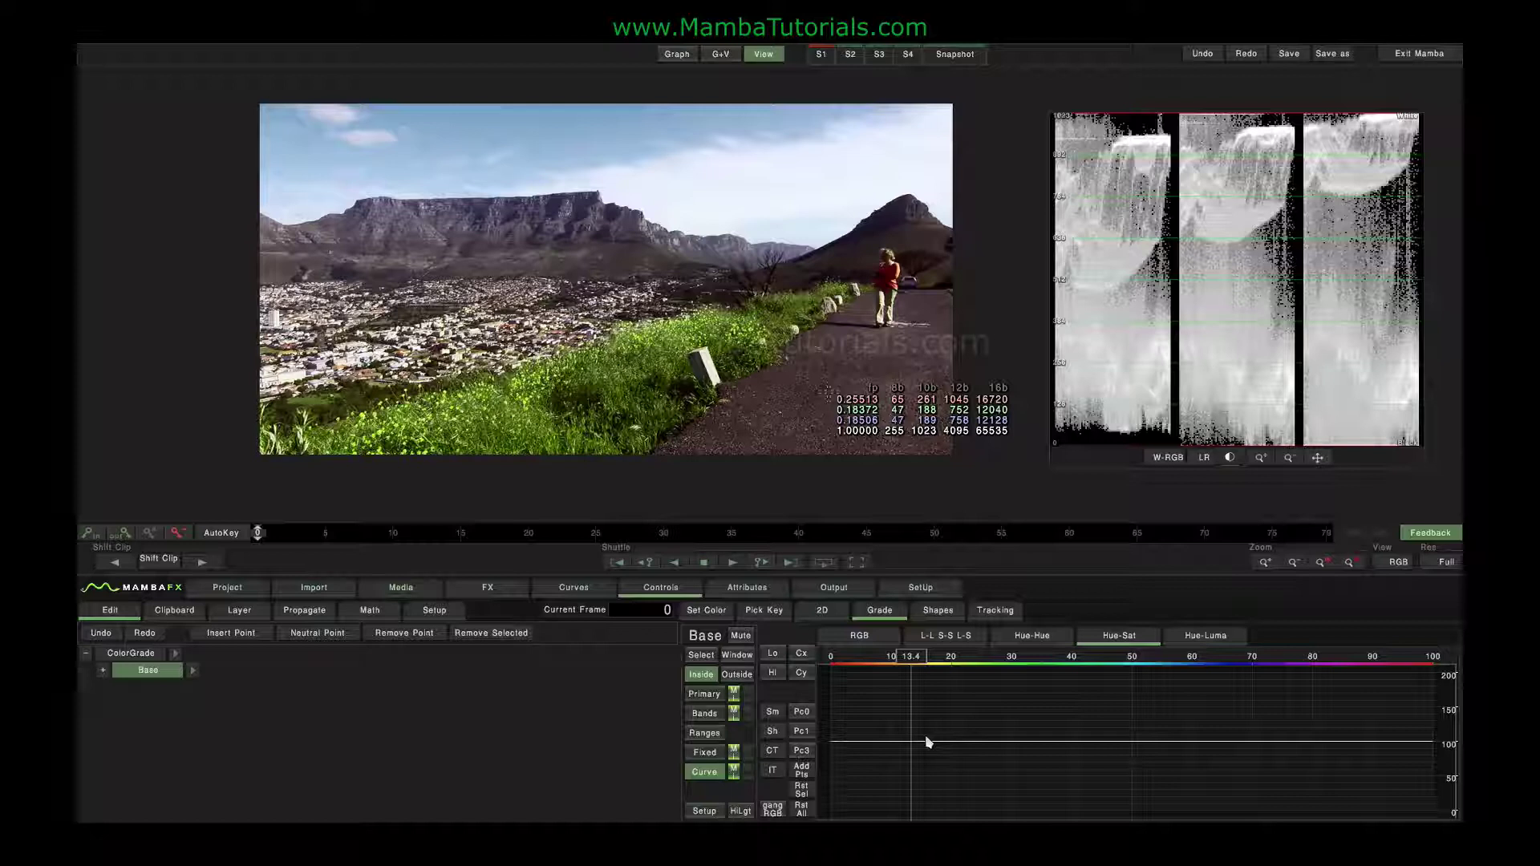
{"action": "left_click", "coordinate": [1205, 637]}
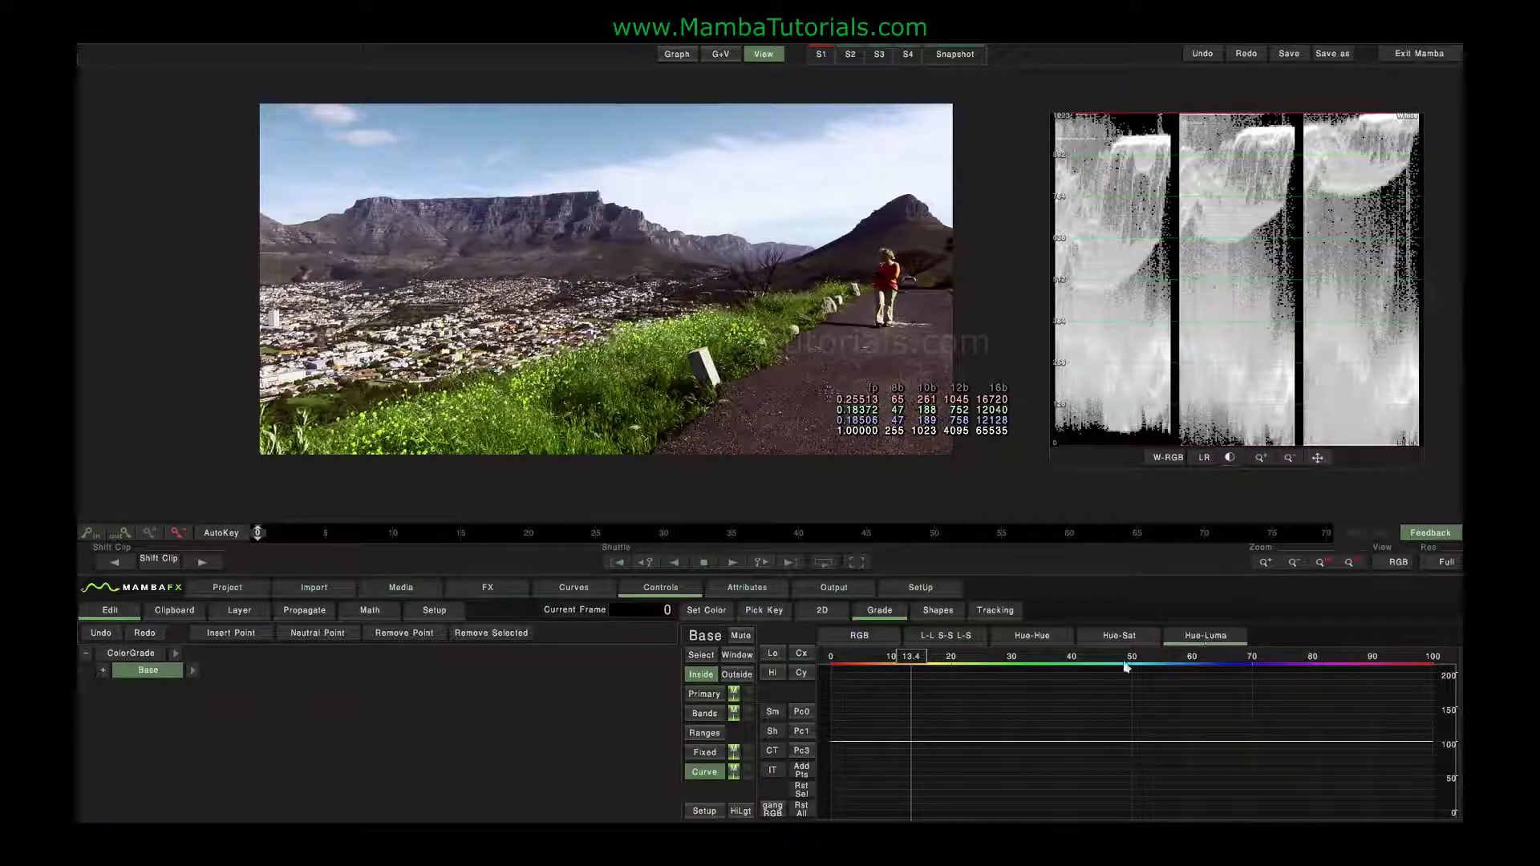